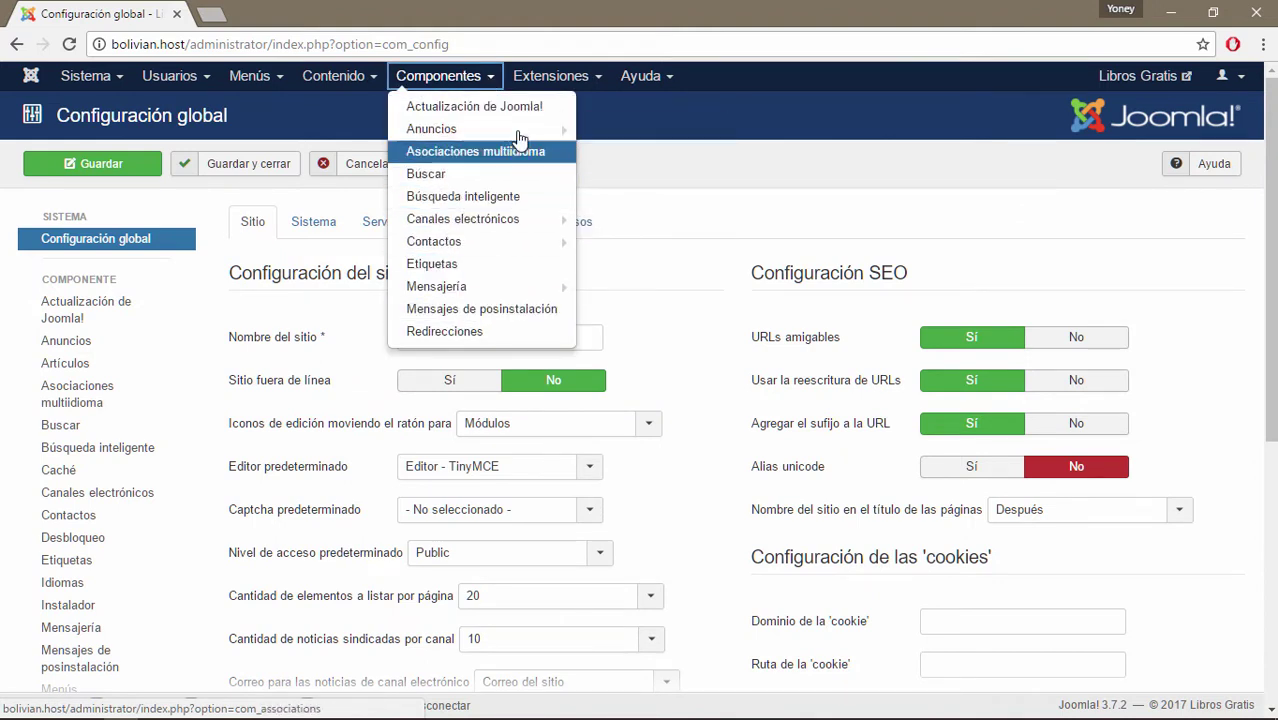
Close the Componentes list to reach the Joomla Update options, with Predeterminado as update server.
click(700, 172)
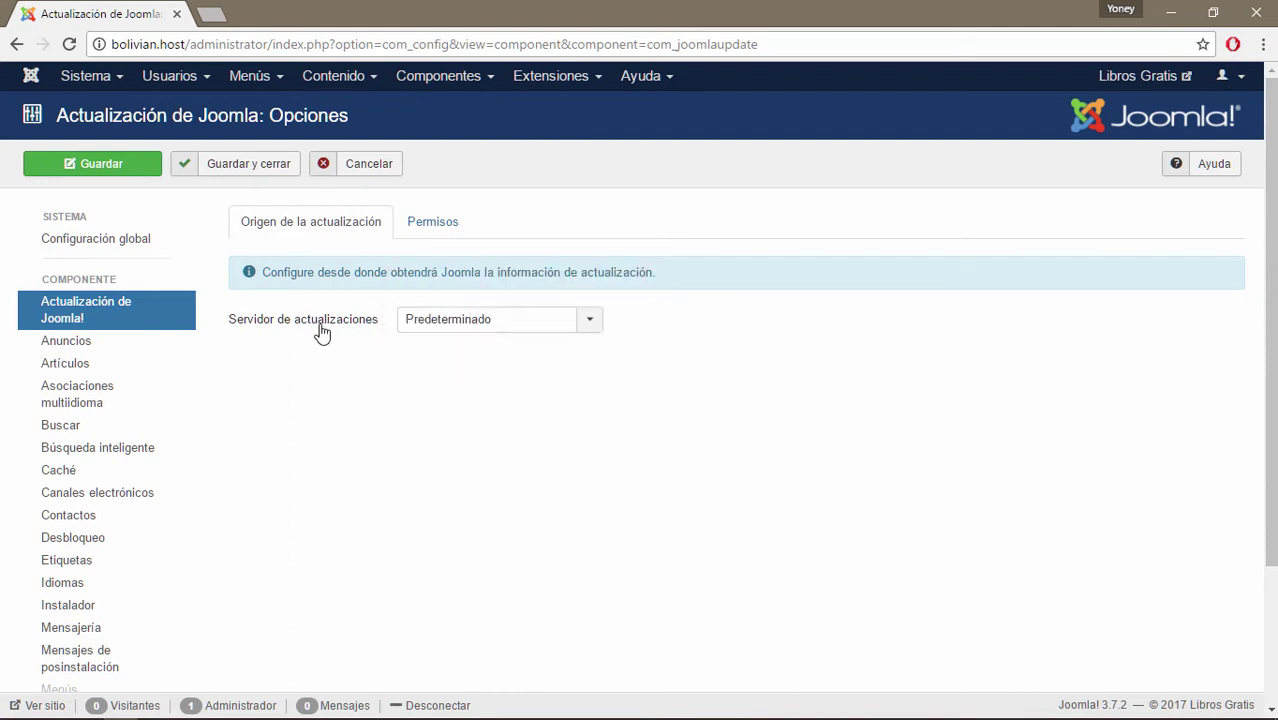
Leave the Servidor de actualizaciones on Predeterminado and view the Joomla Update Permisos tab.
click(599, 322)
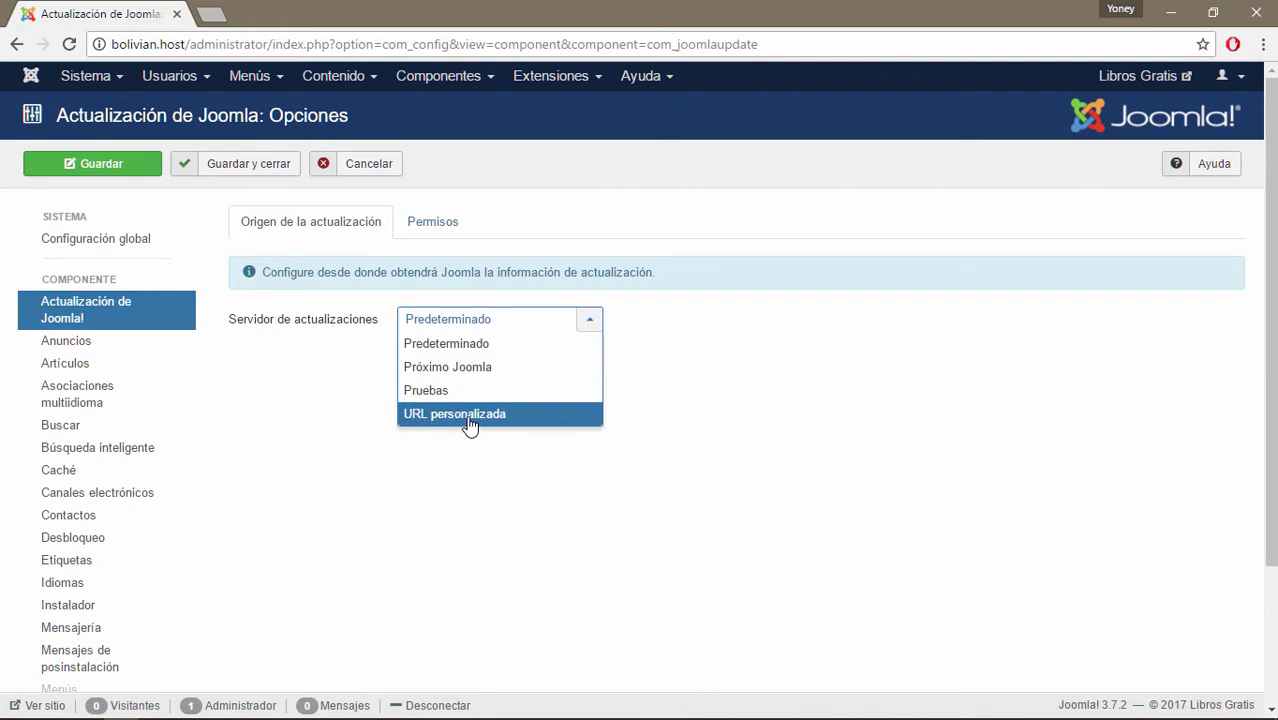
click(470, 344)
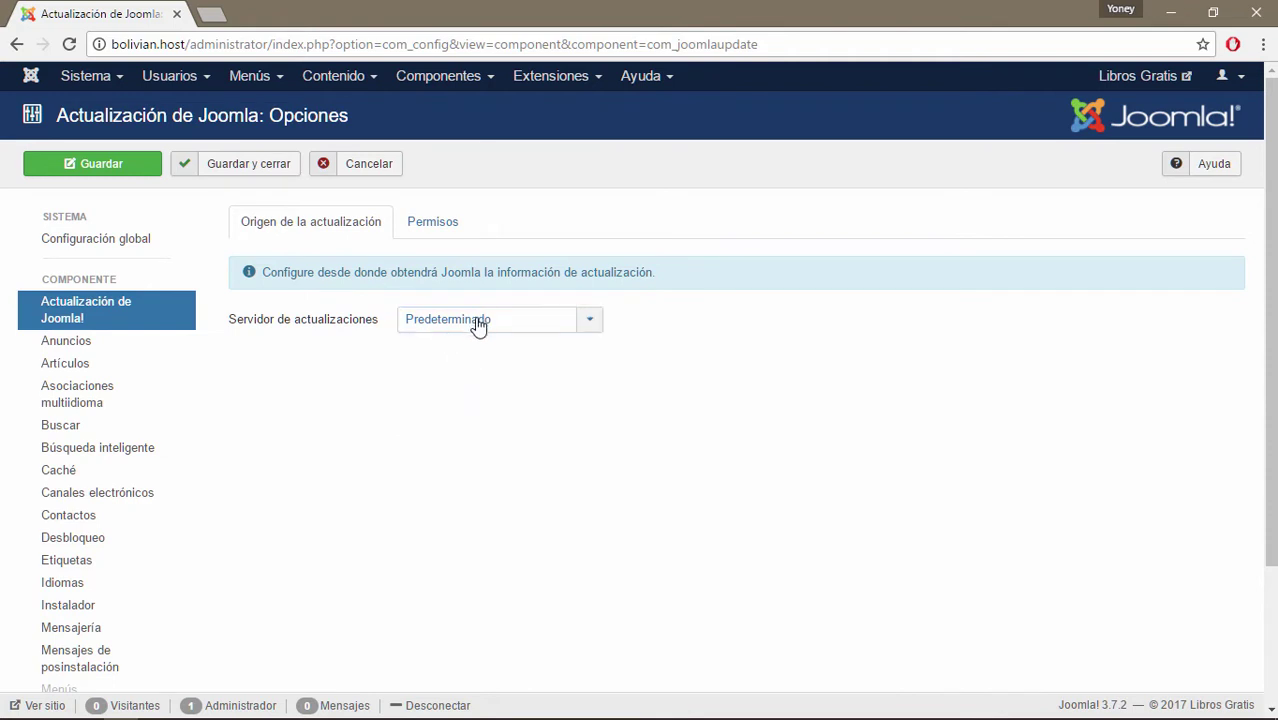
click(433, 228)
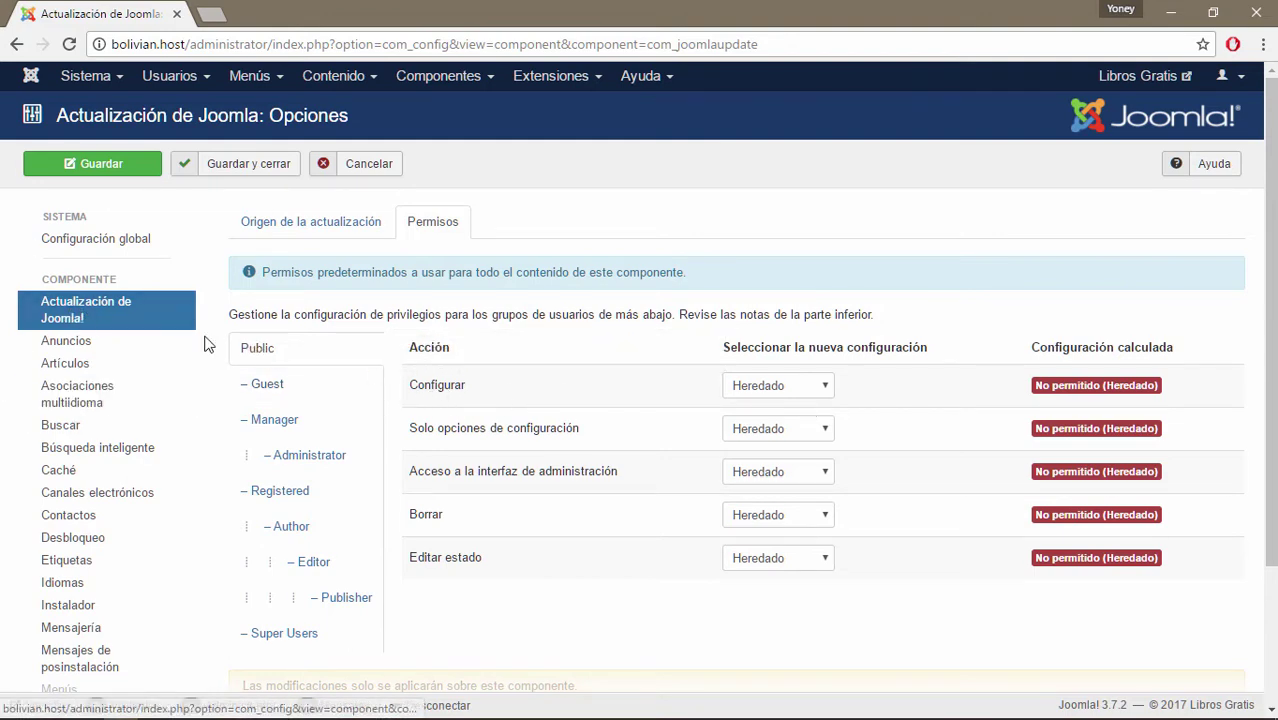
Compare Joomla Update permissions for Guest, Manager, Administrator, Super Users, Publisher, Editor and Author.
mouse_move(590, 437)
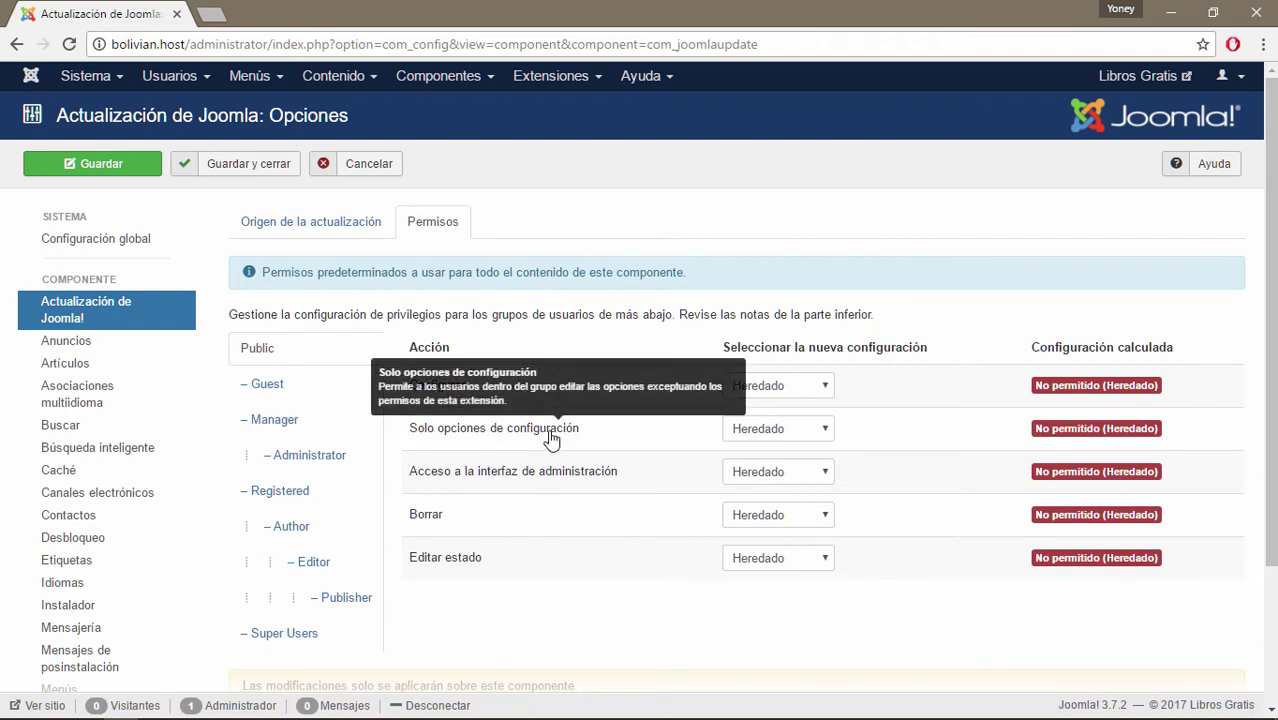
mouse_move(425, 478)
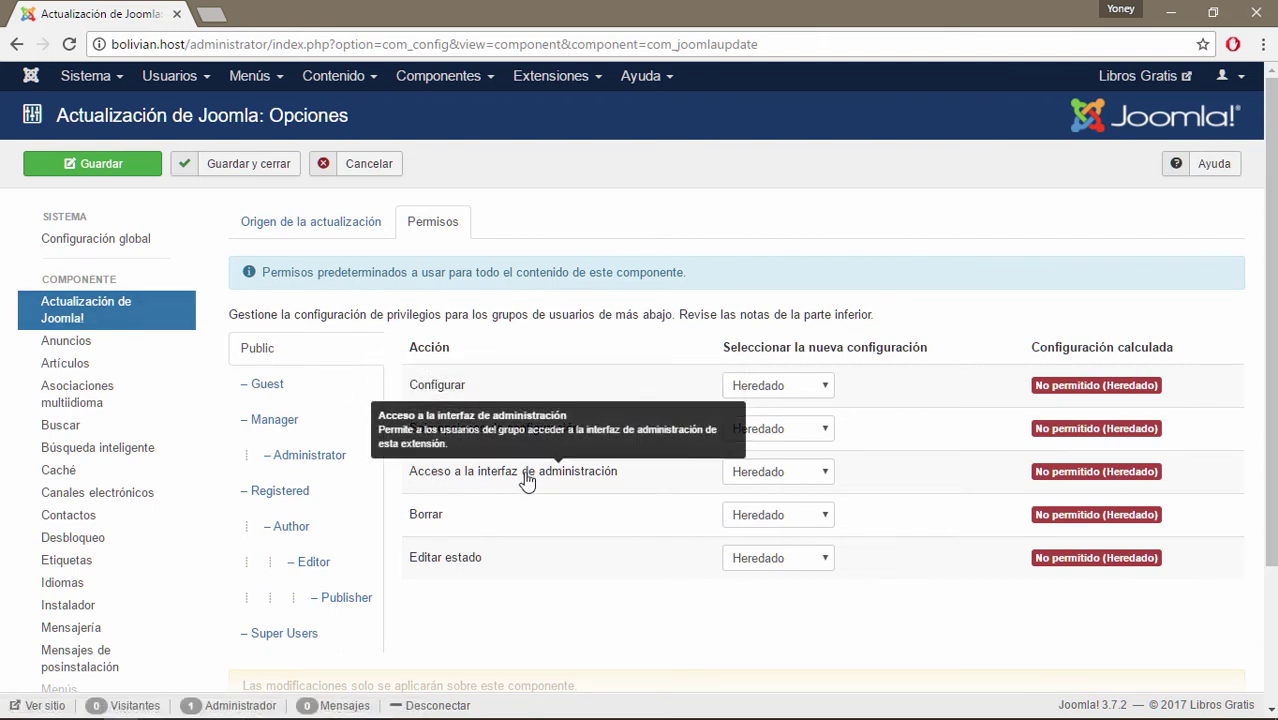
mouse_move(440, 527)
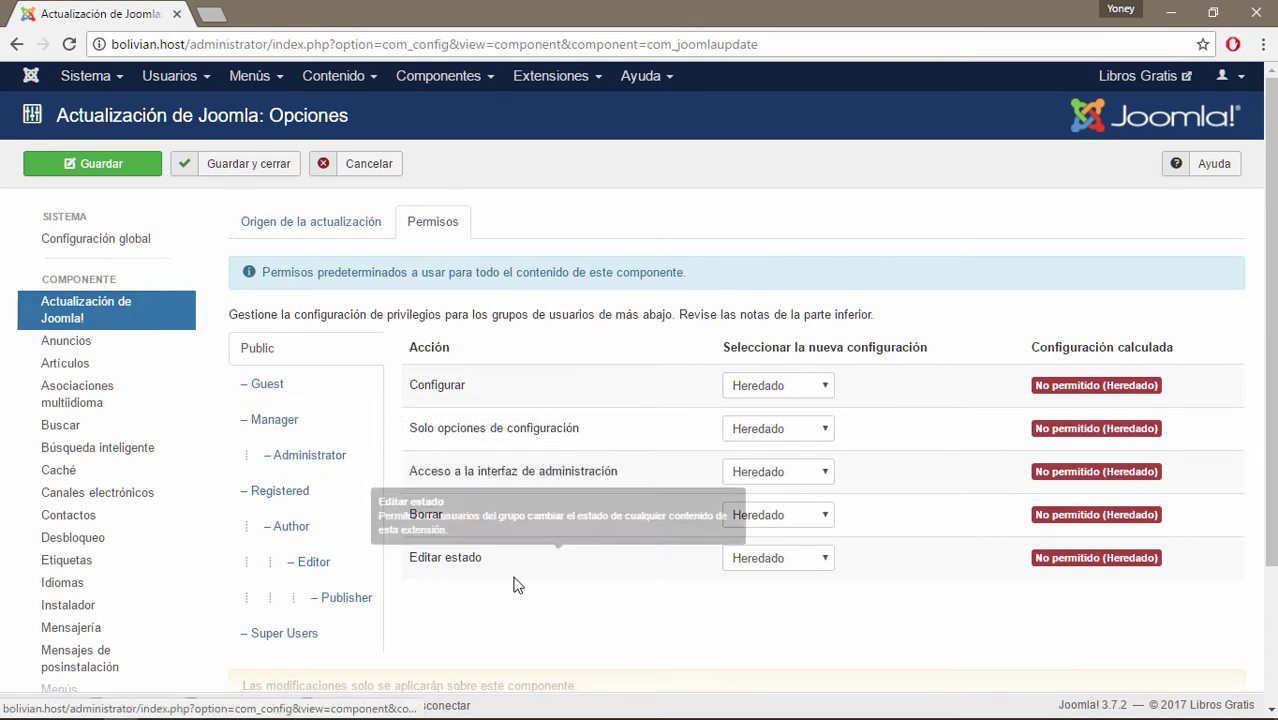
click(276, 388)
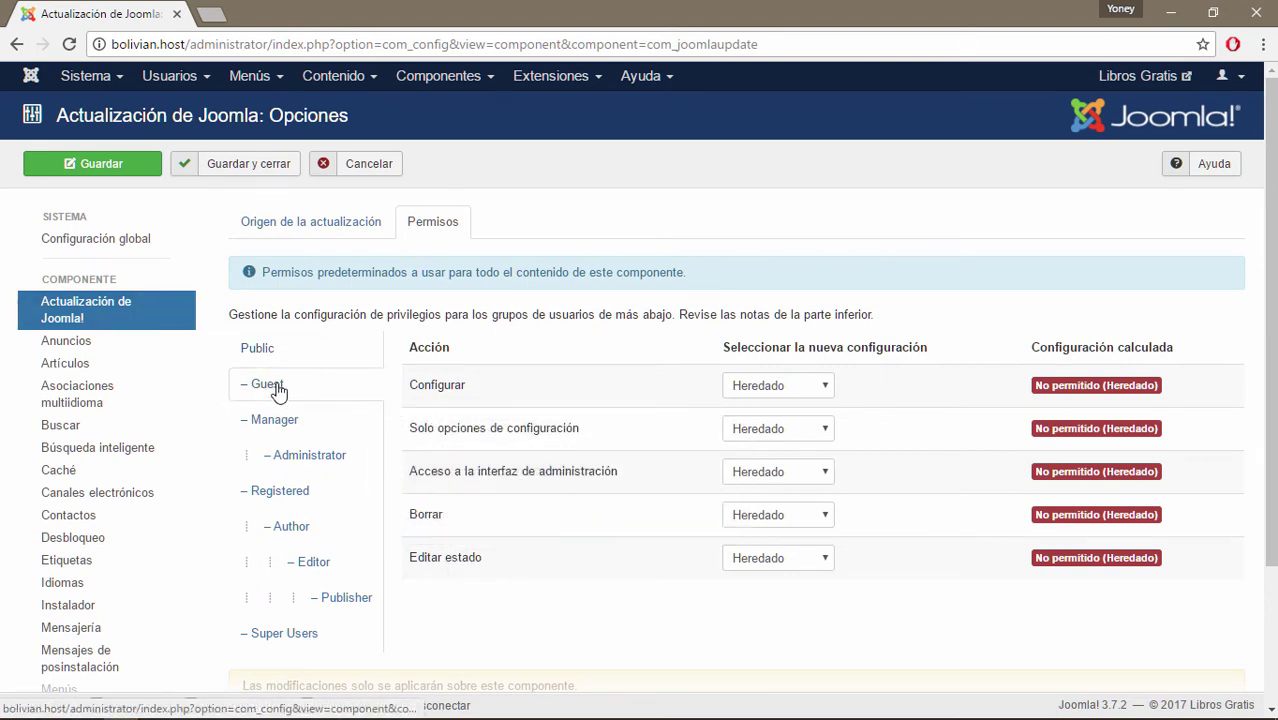
click(290, 424)
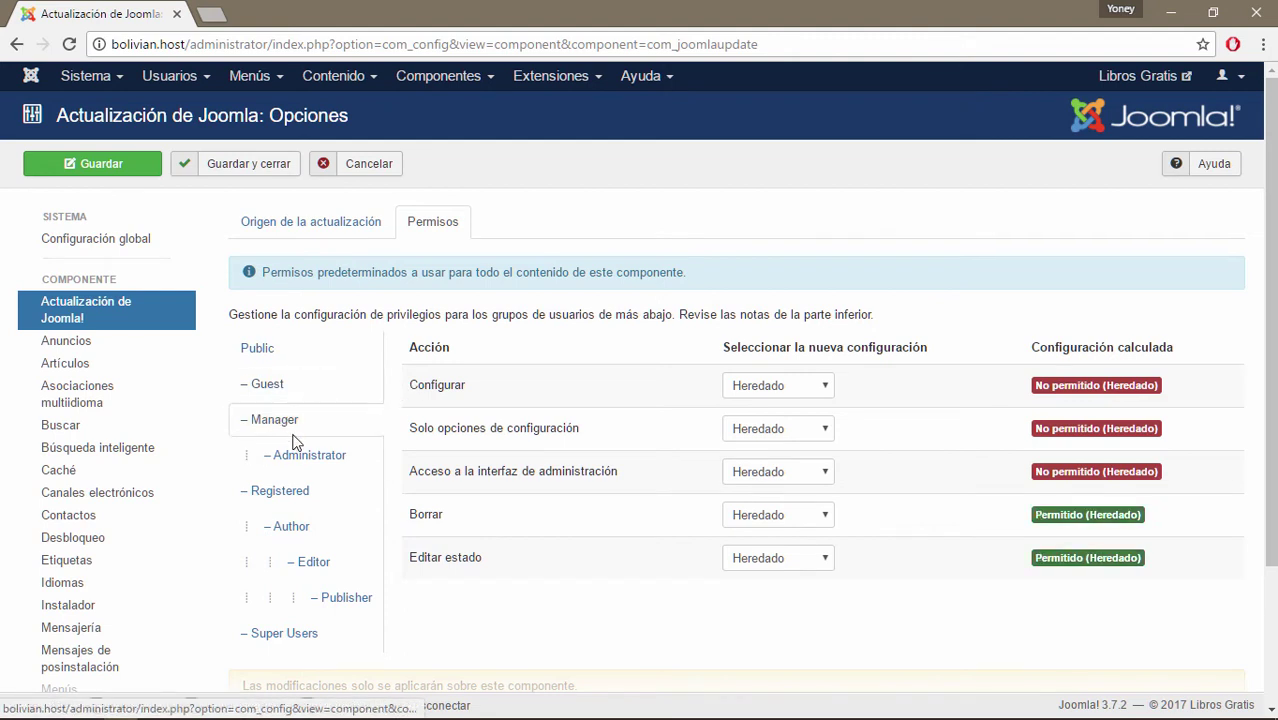
click(300, 453)
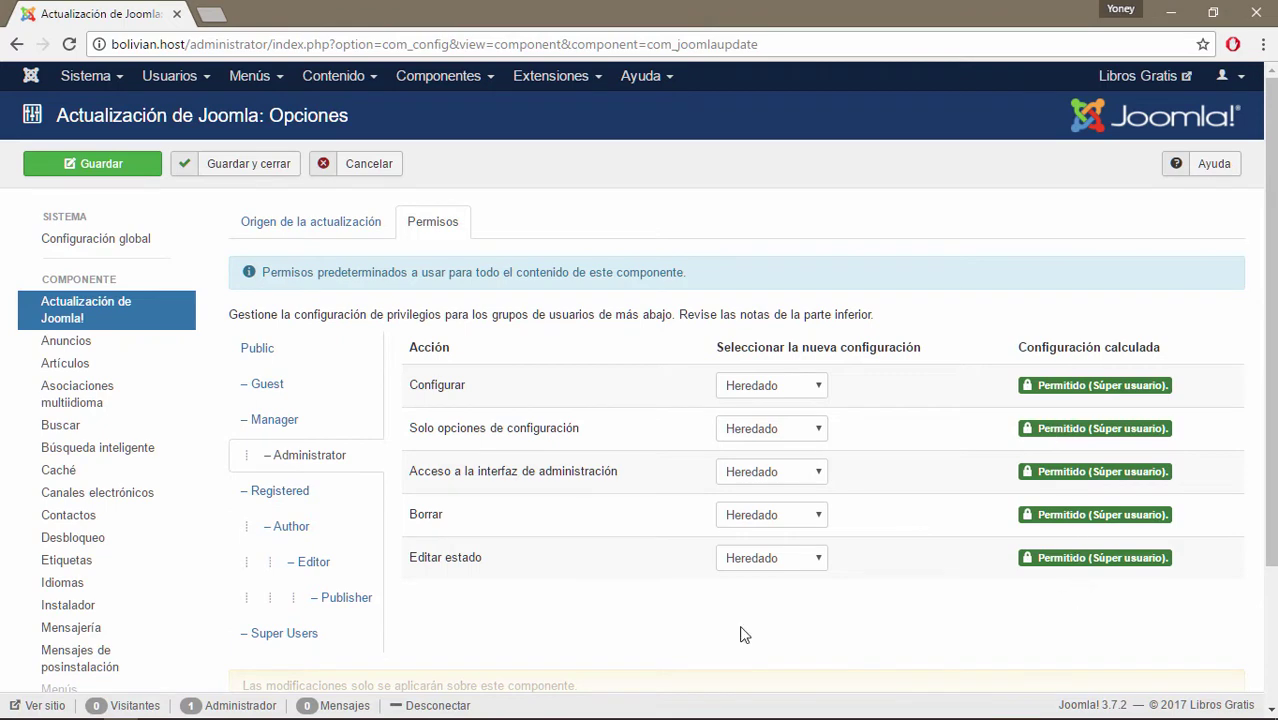
click(305, 633)
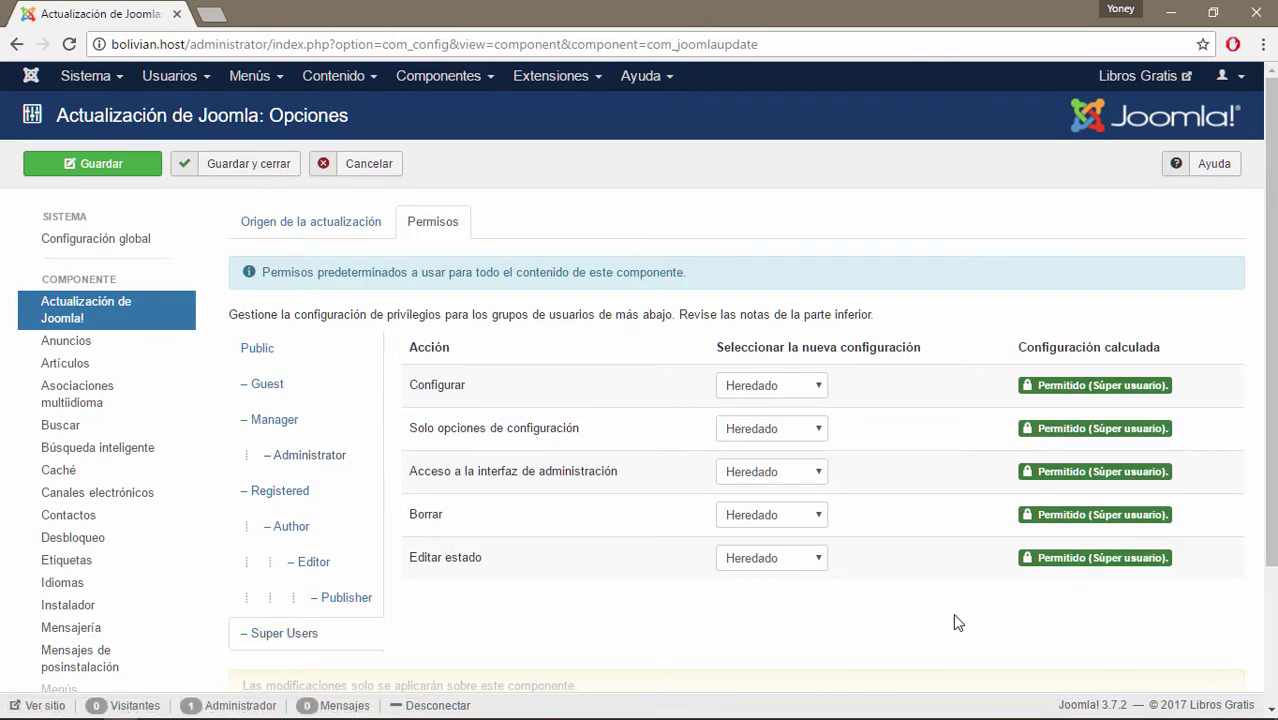
click(341, 597)
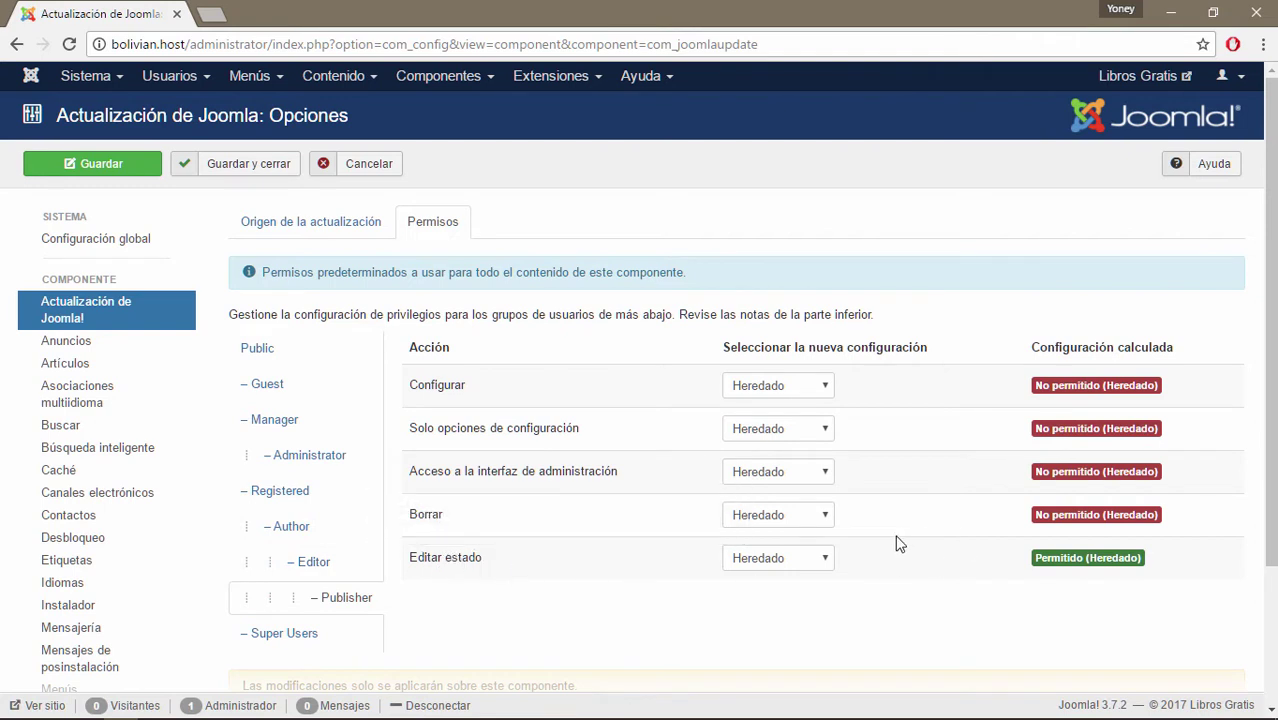
click(318, 563)
click(290, 528)
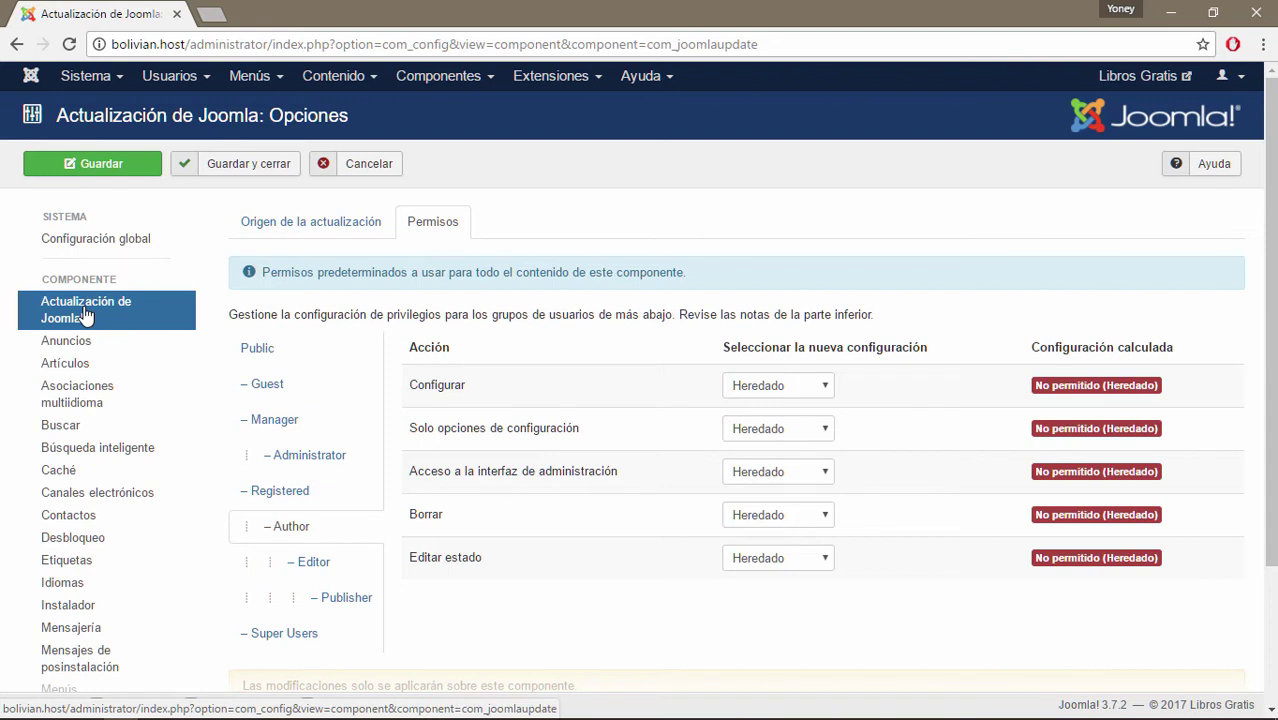
Check the Administrator group's Asociaciones multiidioma permissions, then move to the Búsquedas options.
click(90, 392)
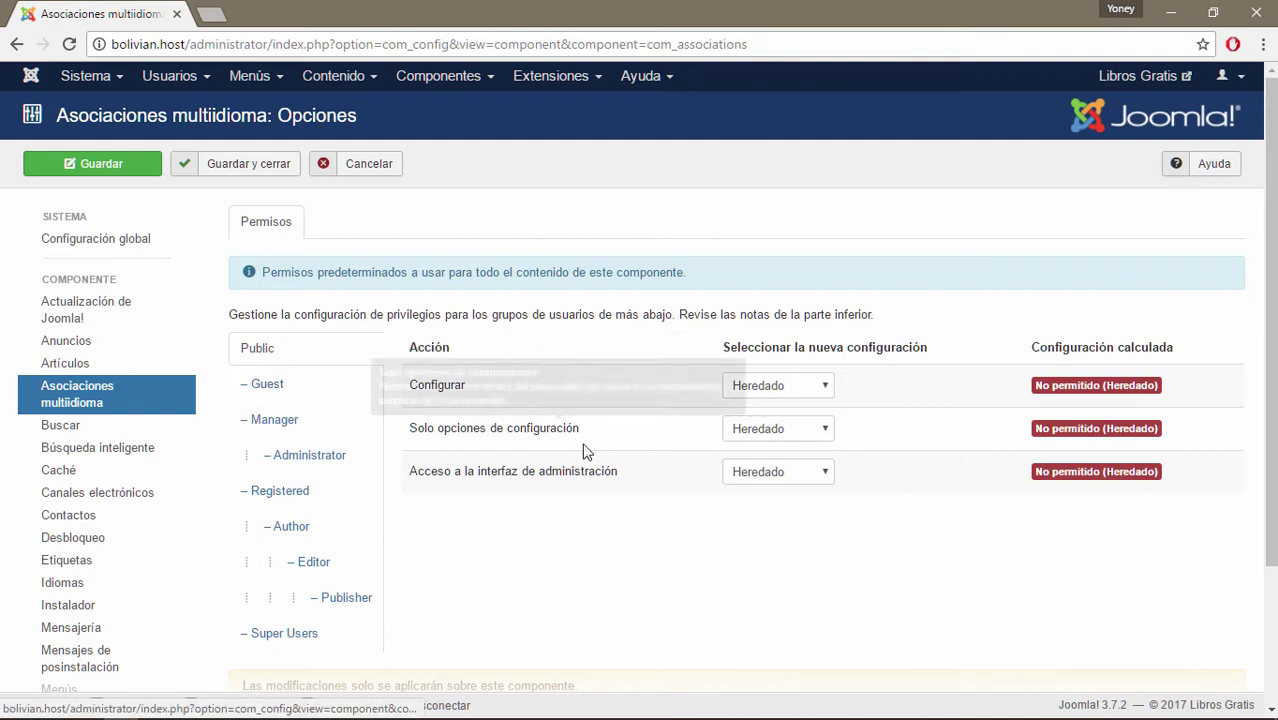
mouse_move(452, 393)
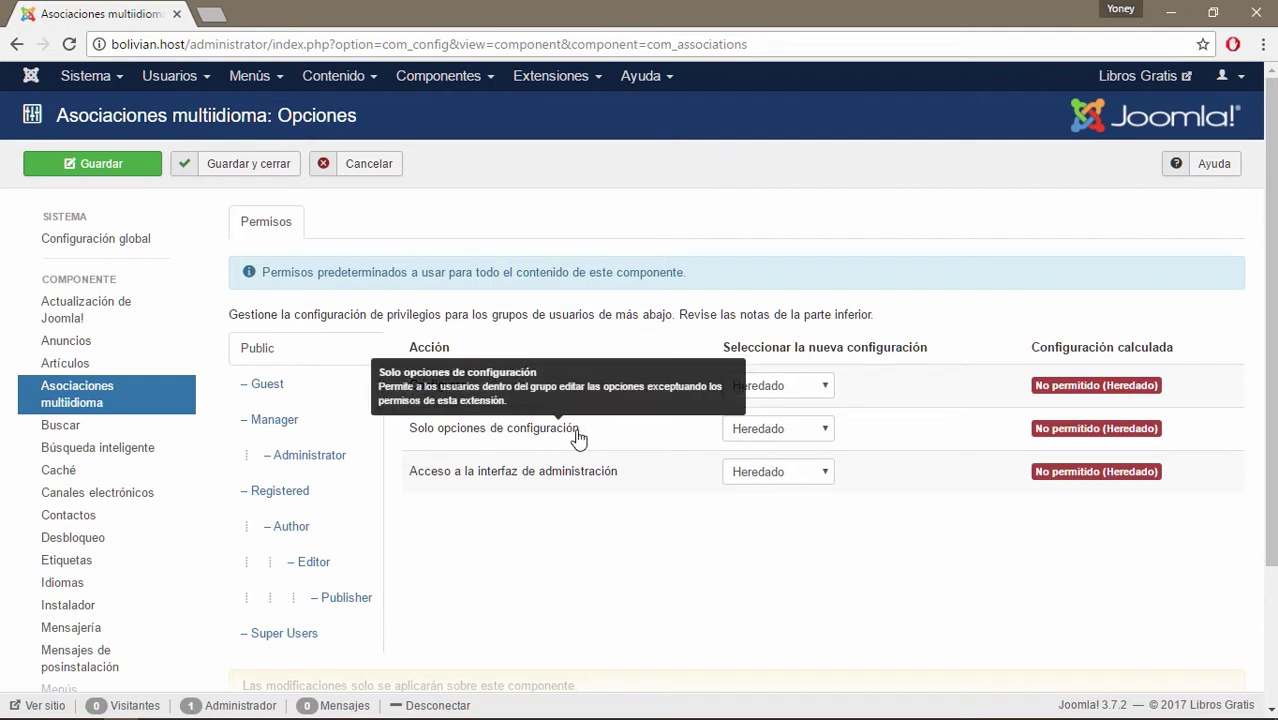
mouse_move(604, 497)
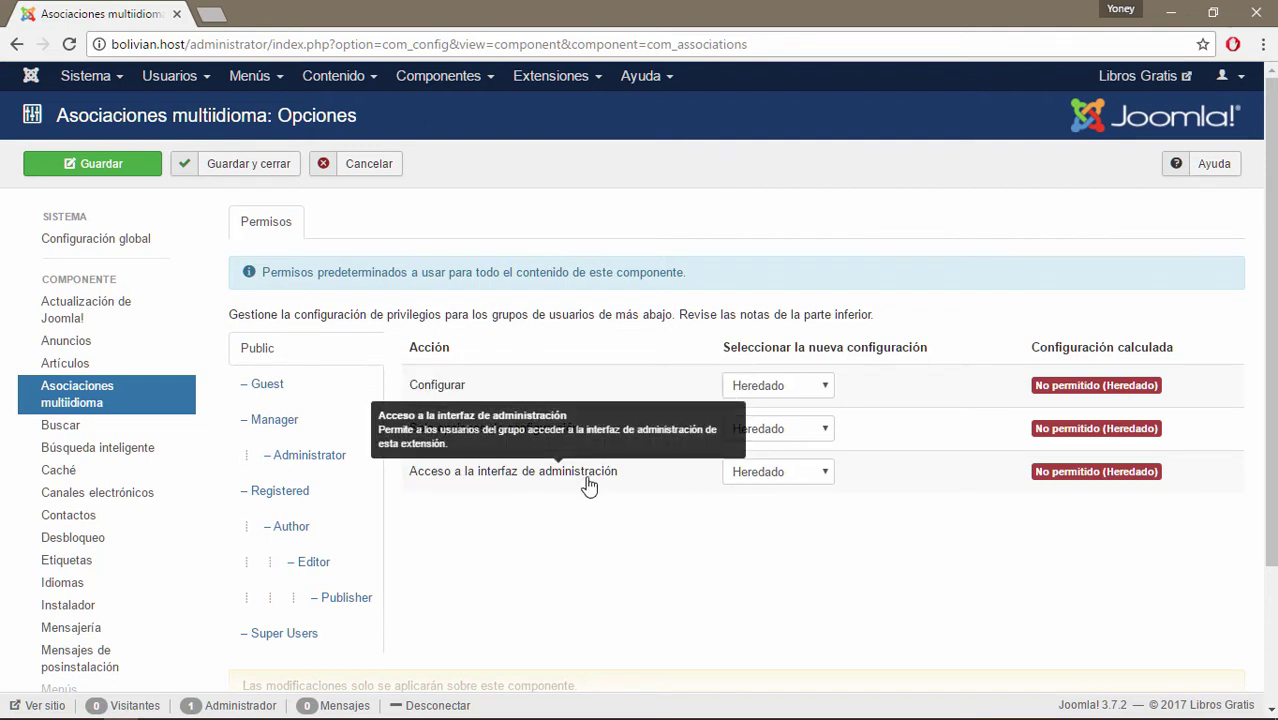
click(290, 455)
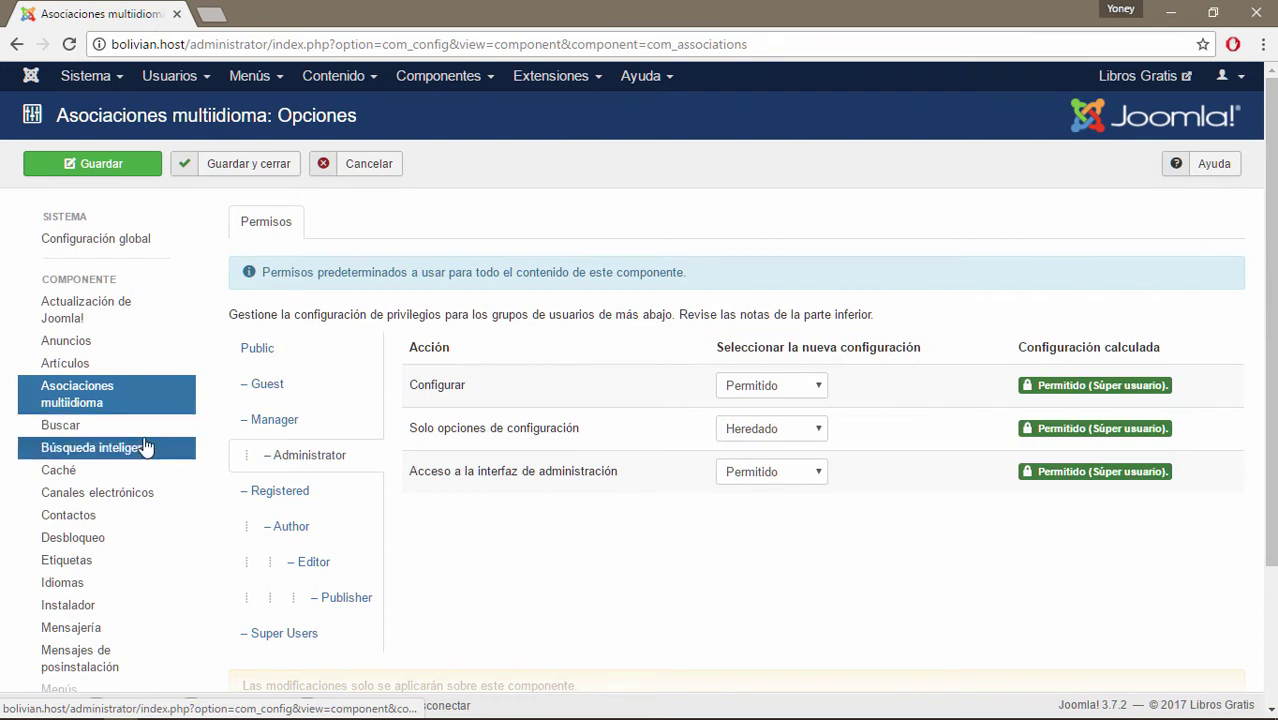
click(62, 428)
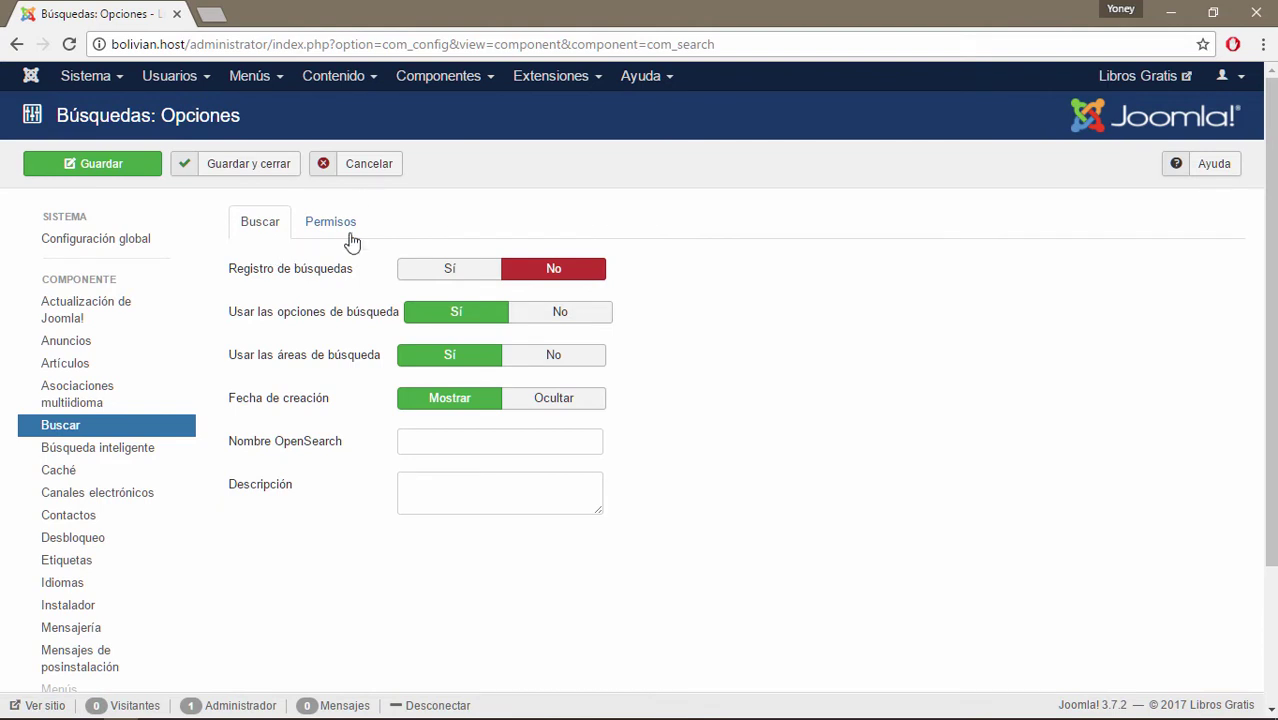
Look at the Search component's permissions, then return to its search behaviour settings.
click(345, 230)
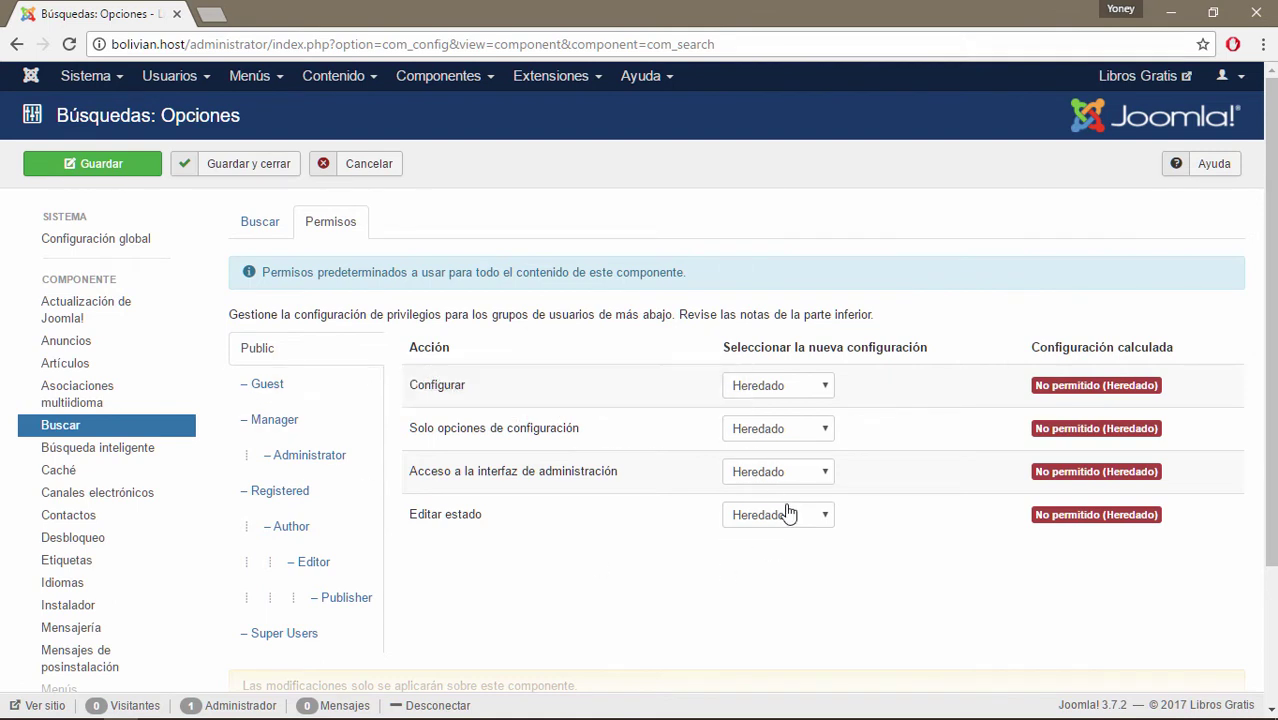
click(260, 222)
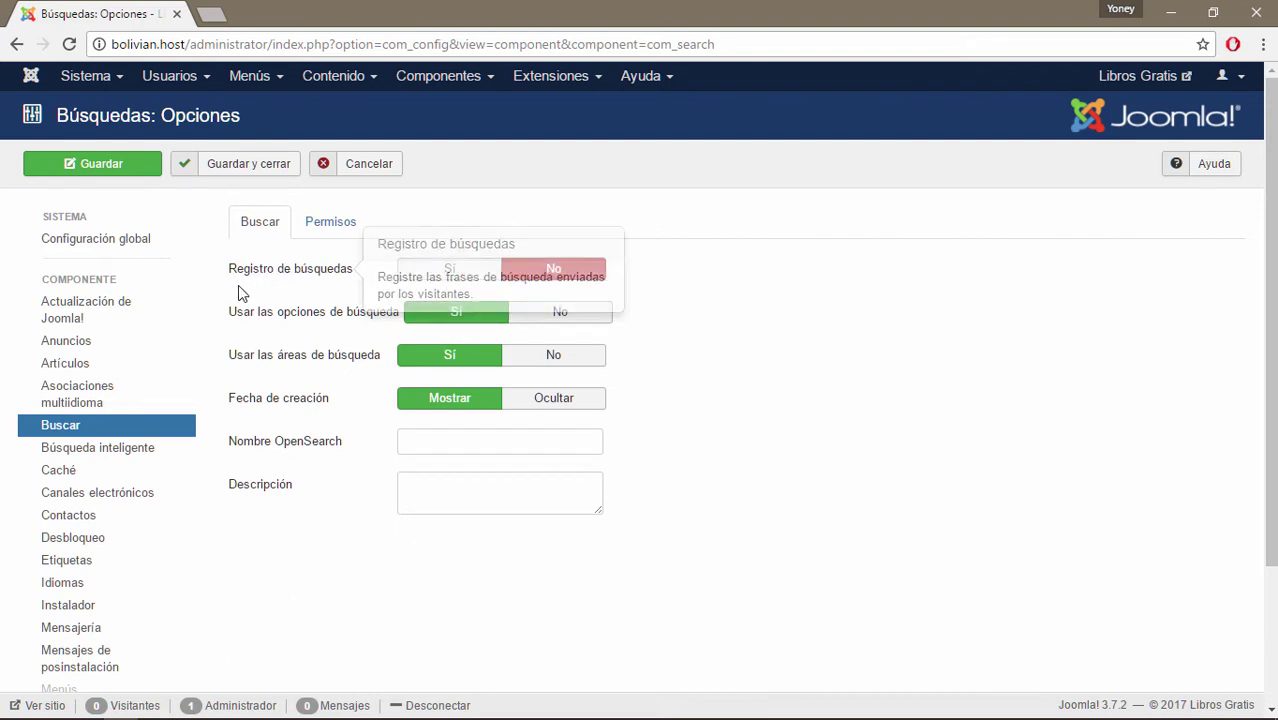
mouse_move(380, 370)
mouse_move(285, 278)
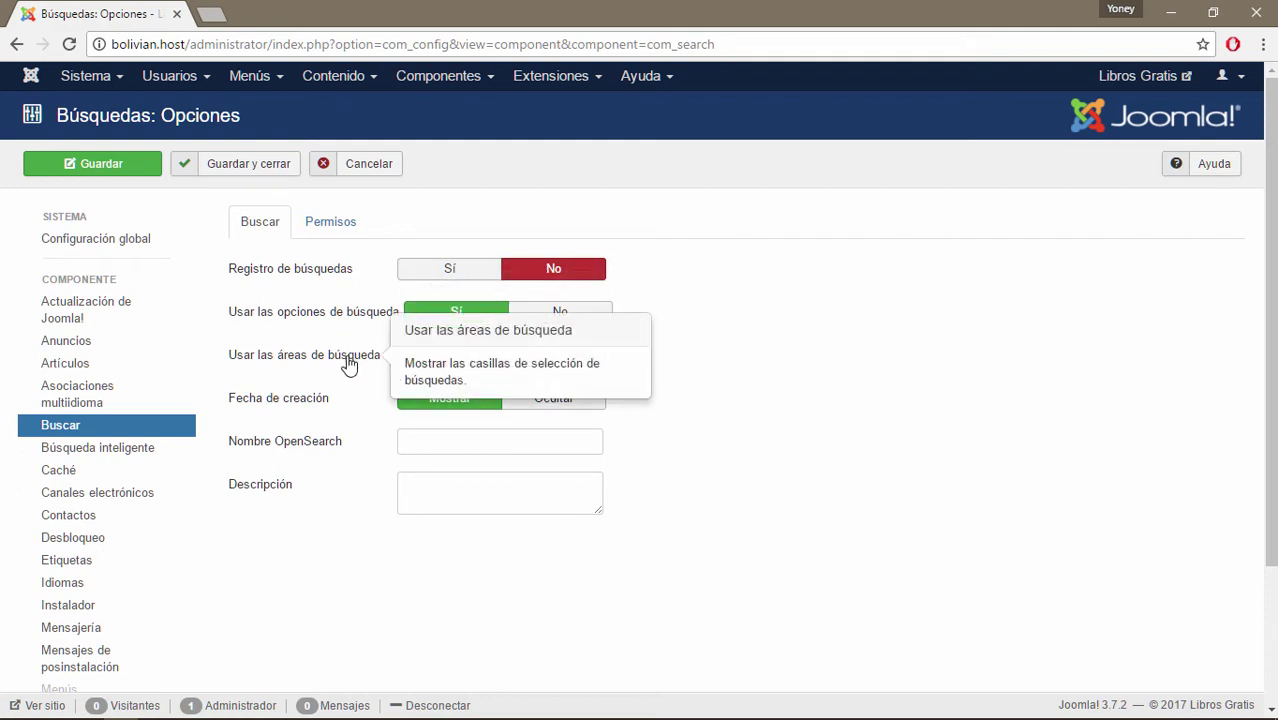
mouse_move(340, 322)
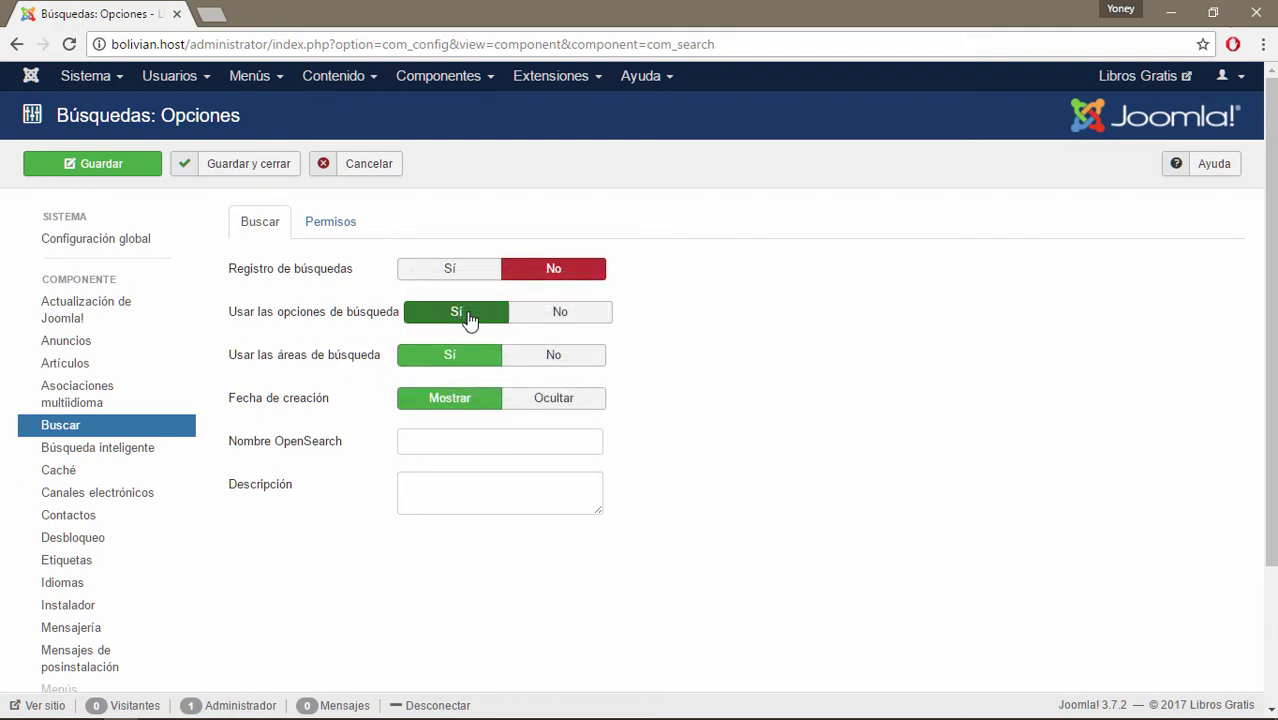
Open and dismiss the Componentes list, ending on the Caché options with Public's actions inherited.
click(487, 77)
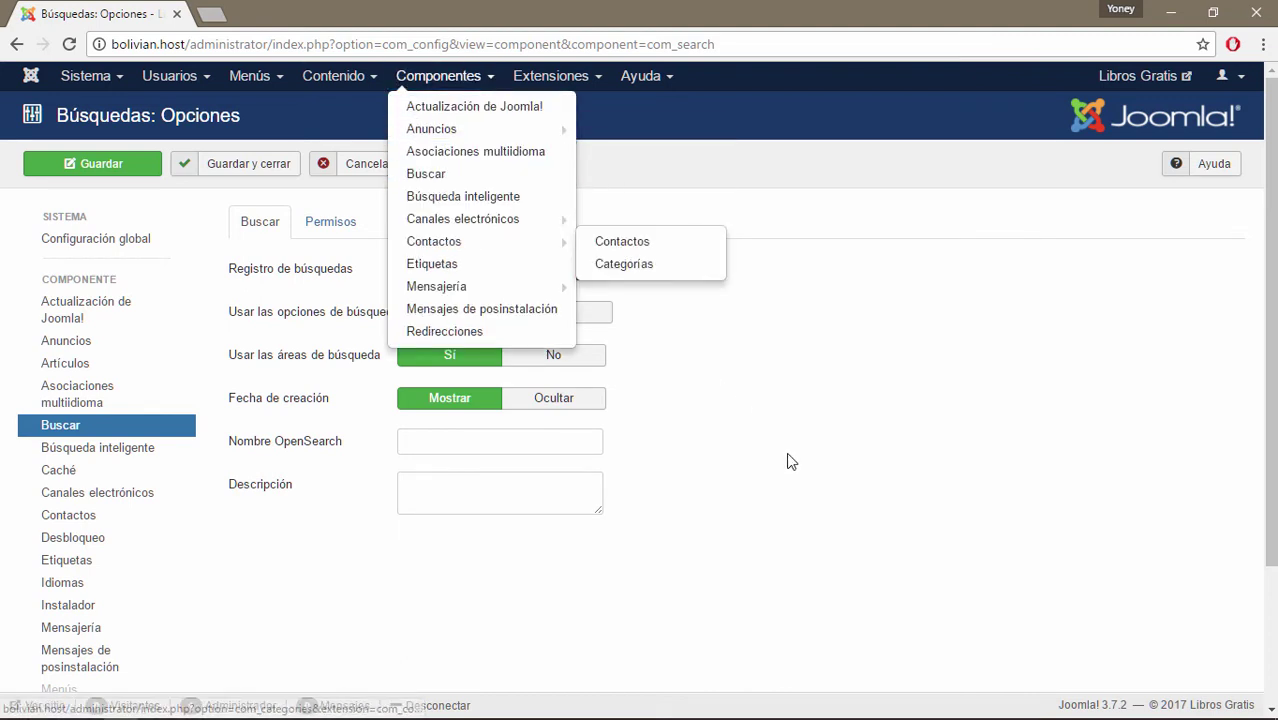
click(686, 442)
mouse_move(248, 366)
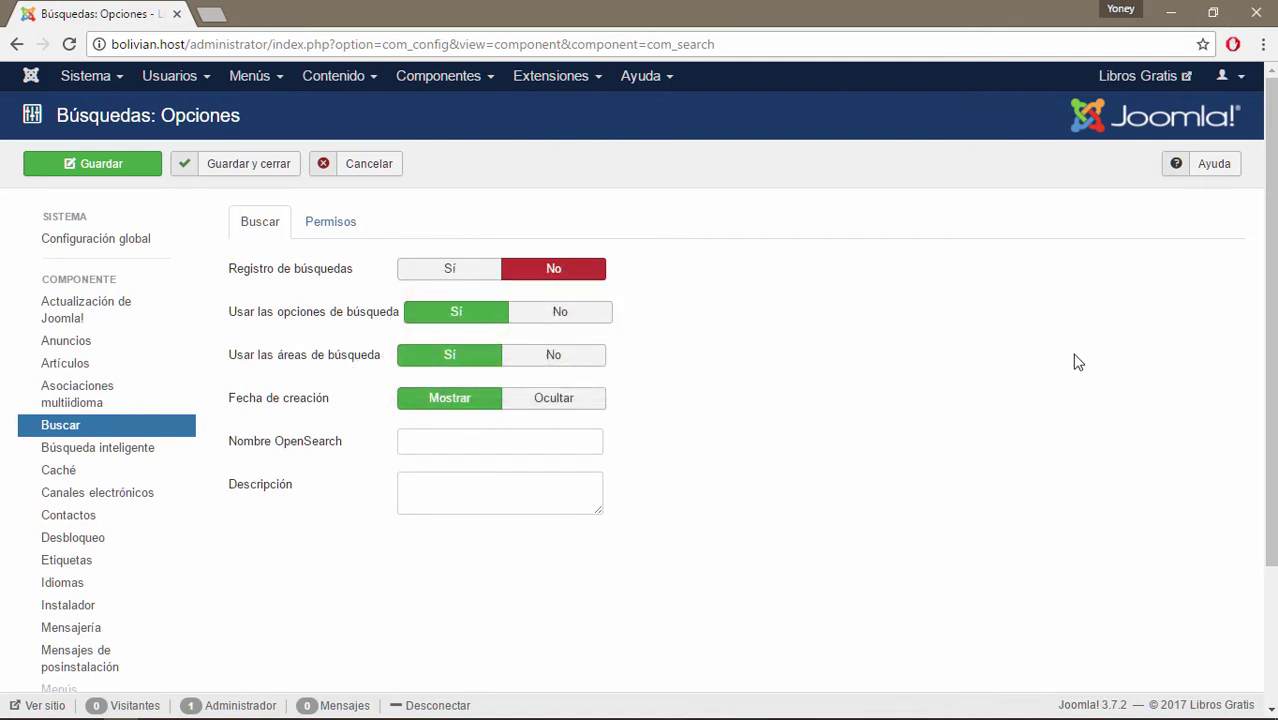
mouse_move(318, 359)
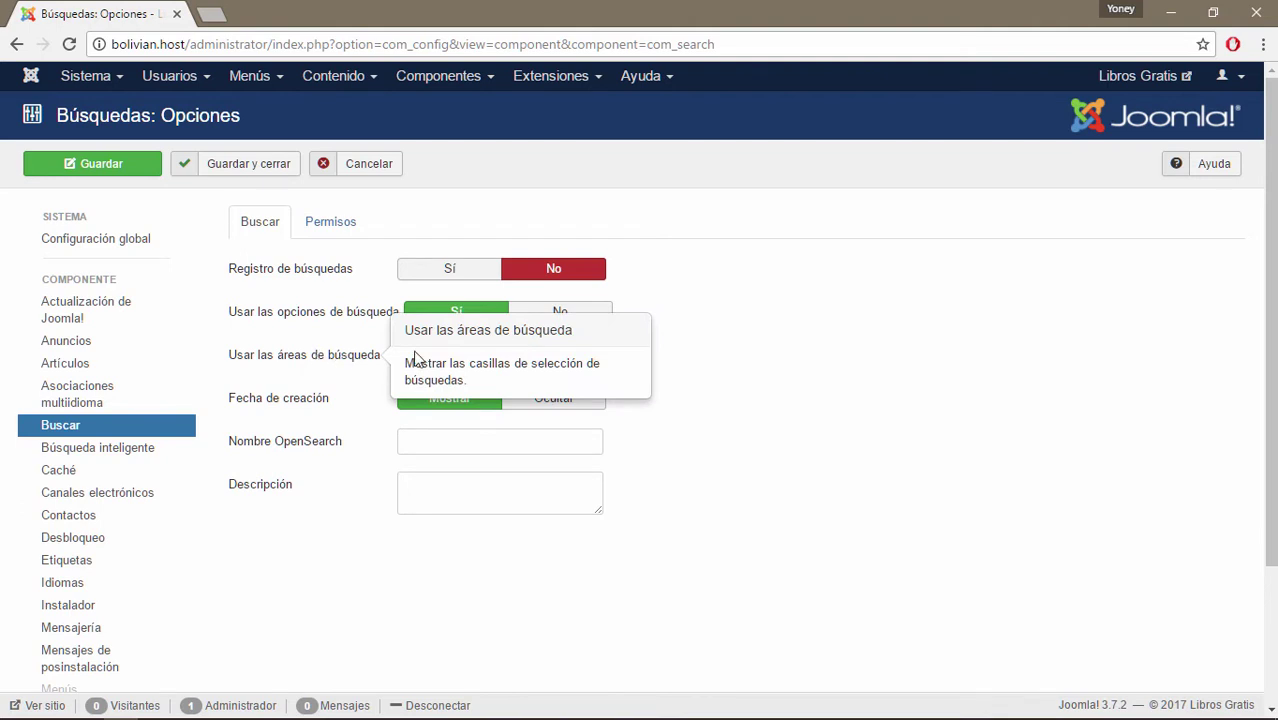
mouse_move(302, 414)
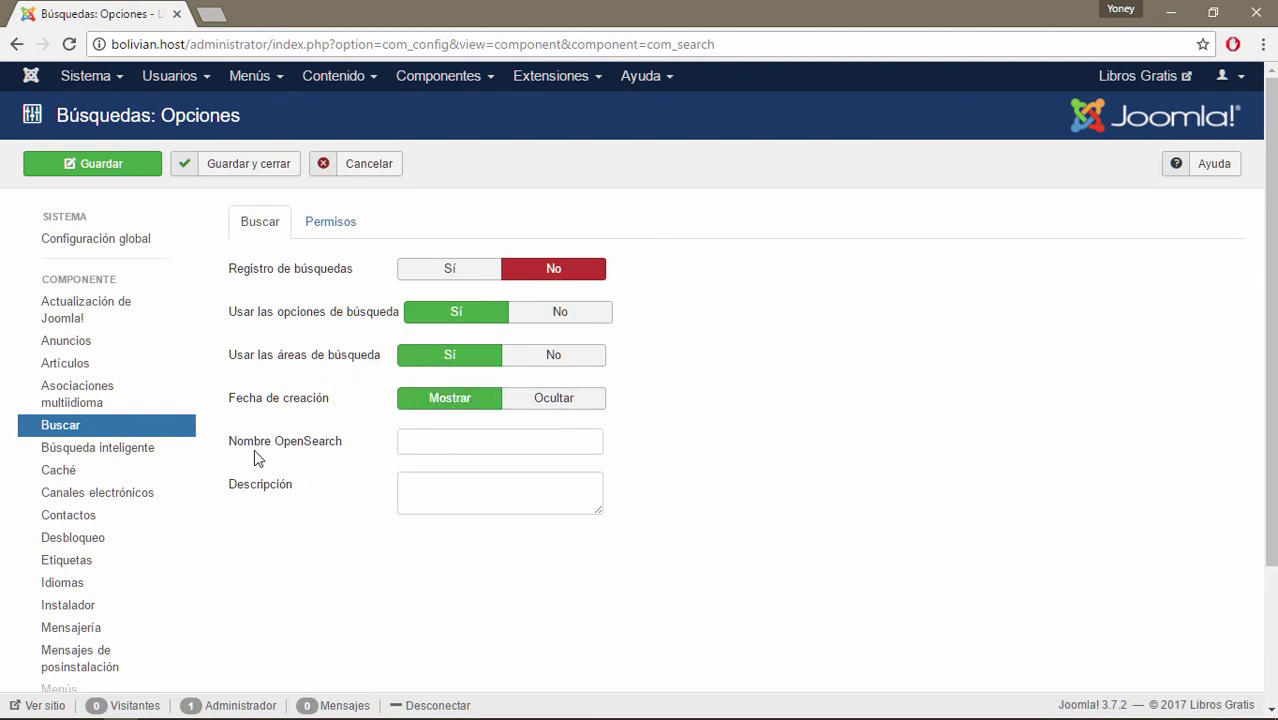
mouse_move(305, 452)
mouse_move(238, 492)
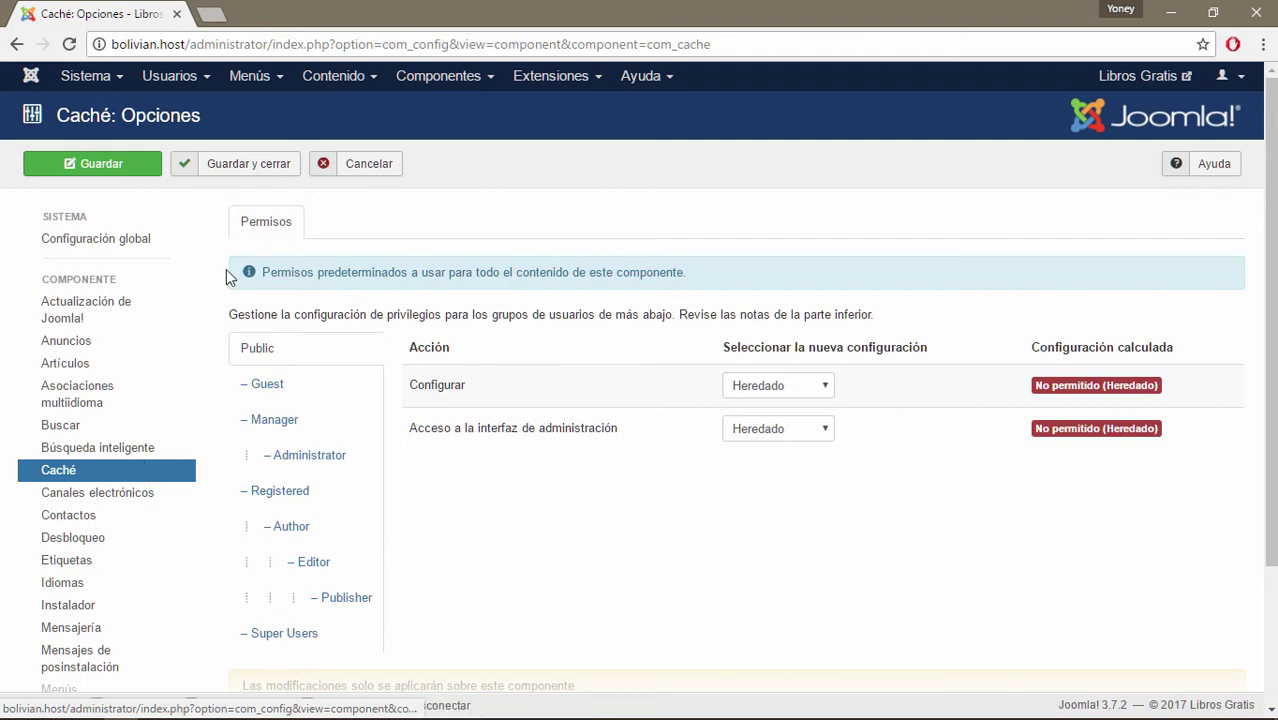
Step past Desbloqueo and Idiomas to the Instalador preferences: JED message shown, 6-hour cache, Estable.
click(50, 548)
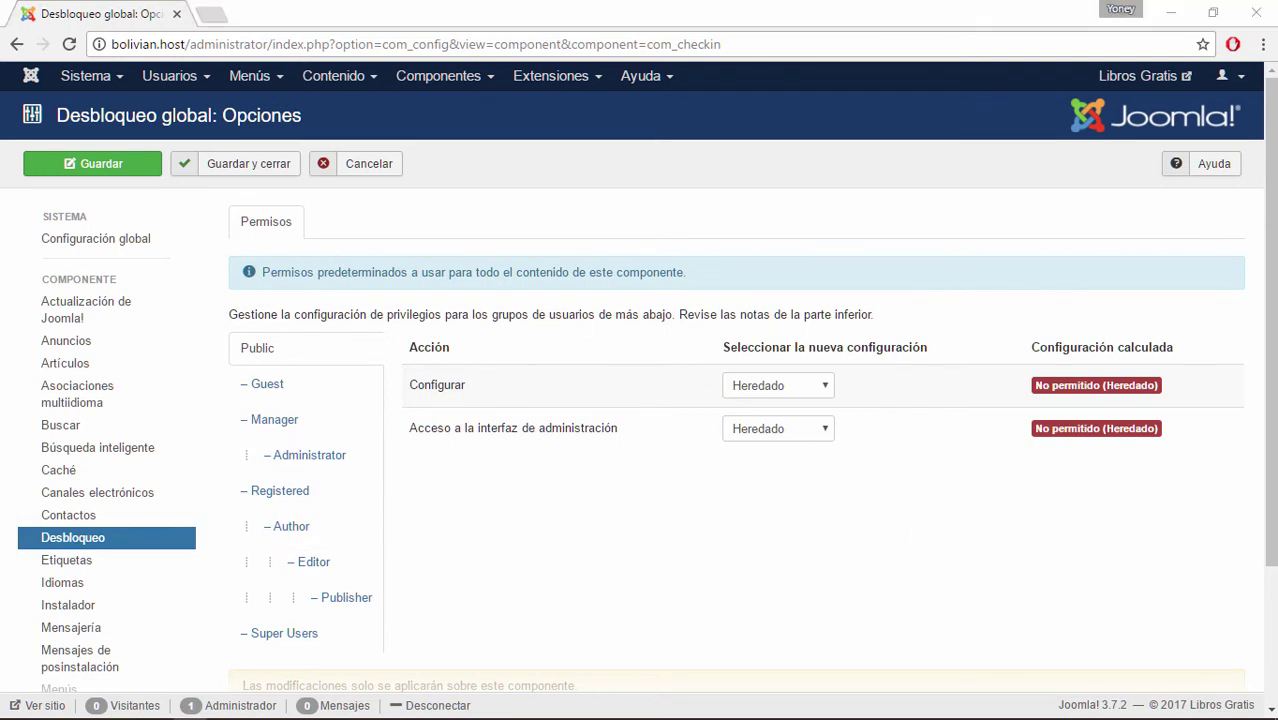
click(84, 586)
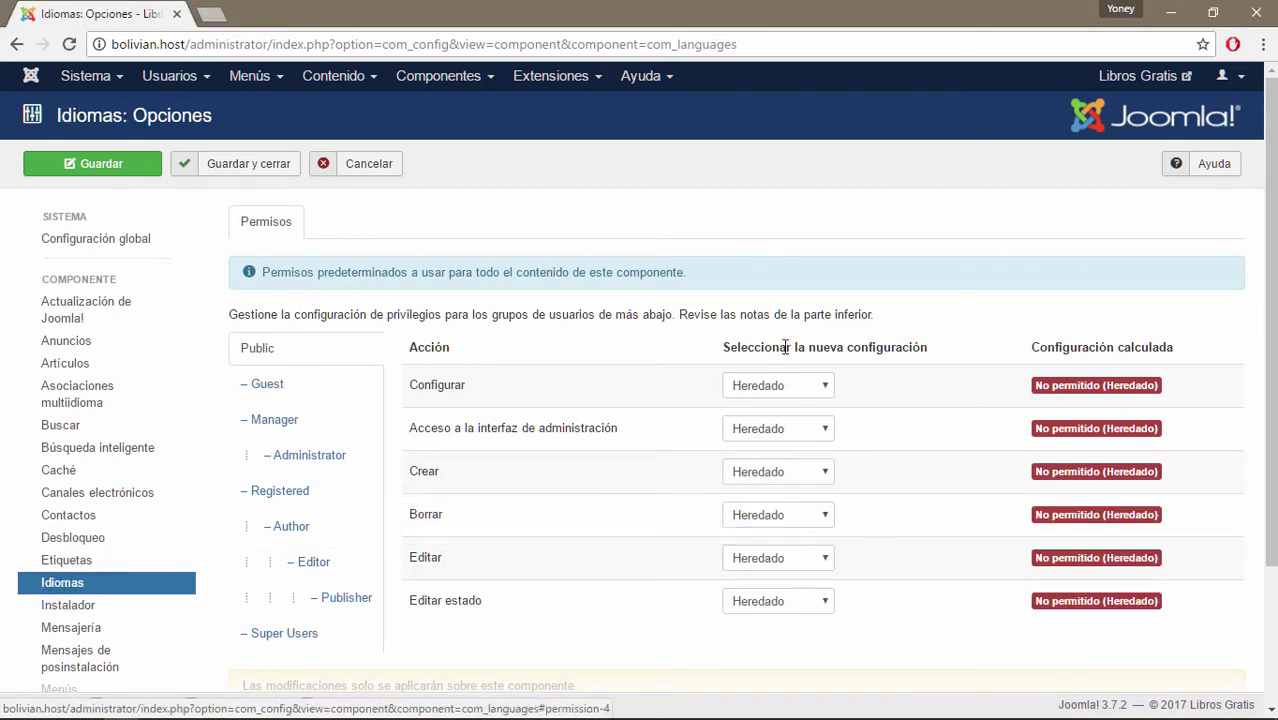
scroll(200, 470, down, 3)
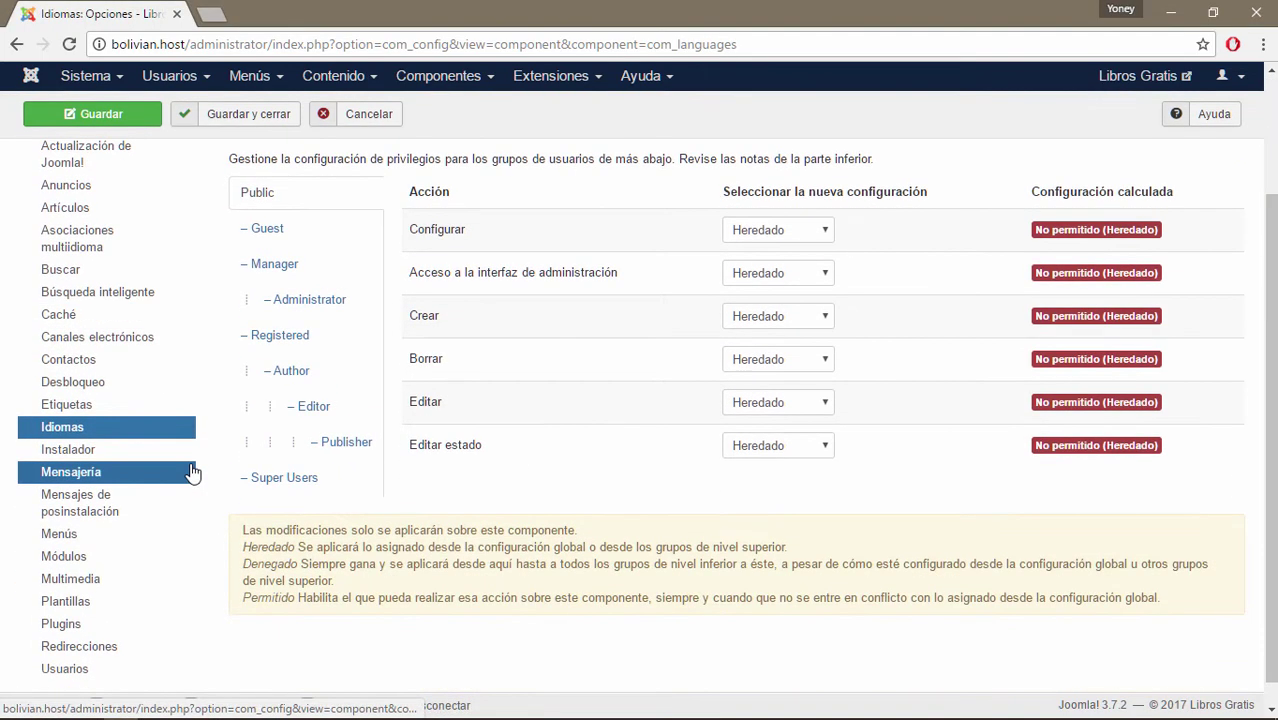
click(68, 451)
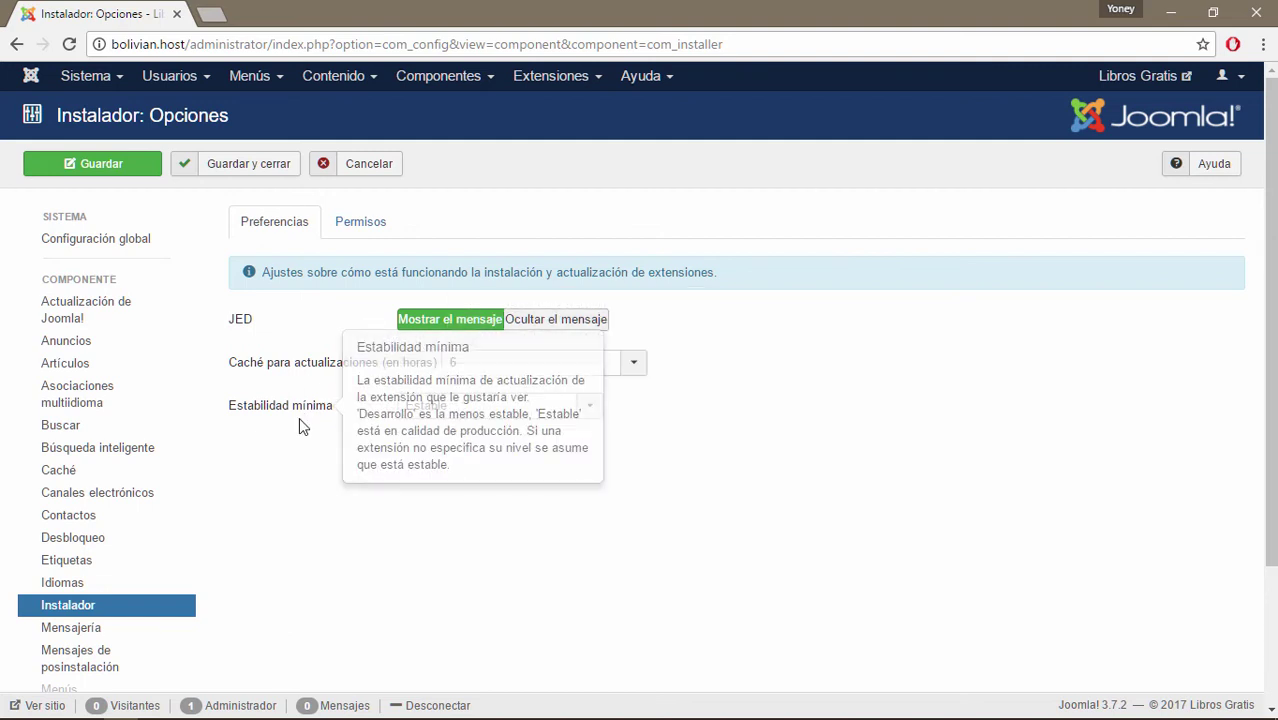
mouse_move(315, 420)
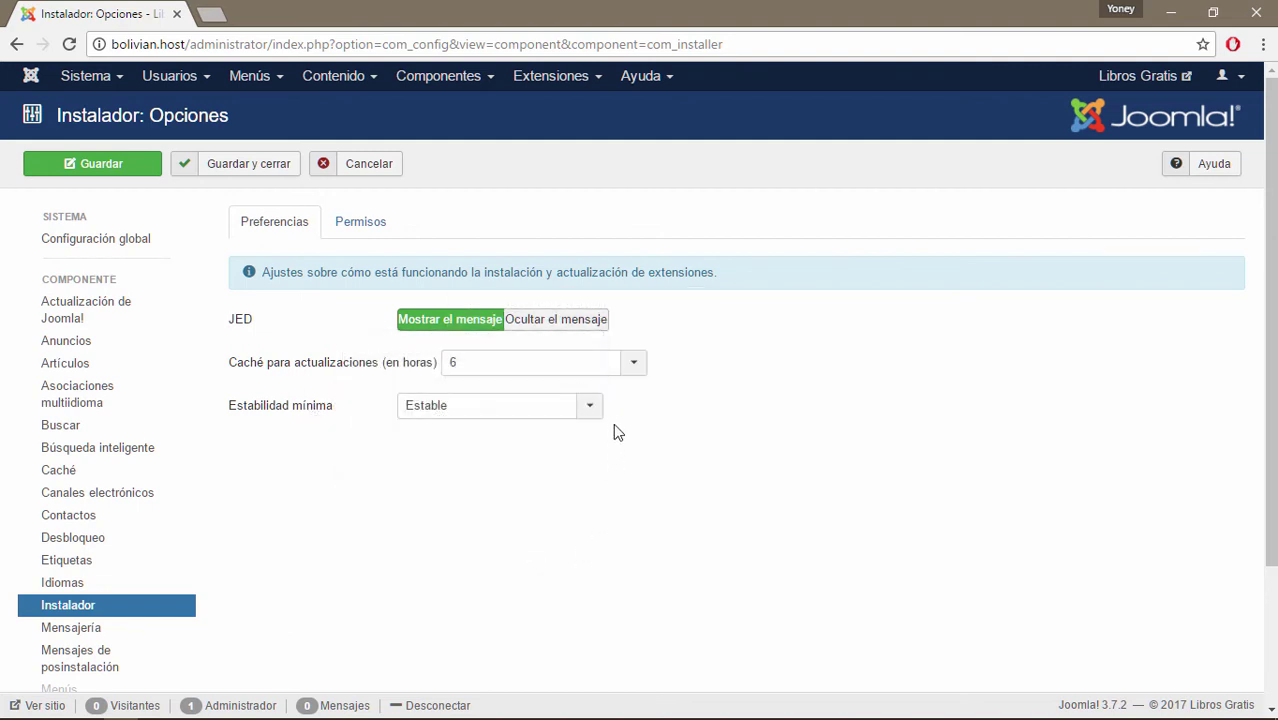
click(592, 410)
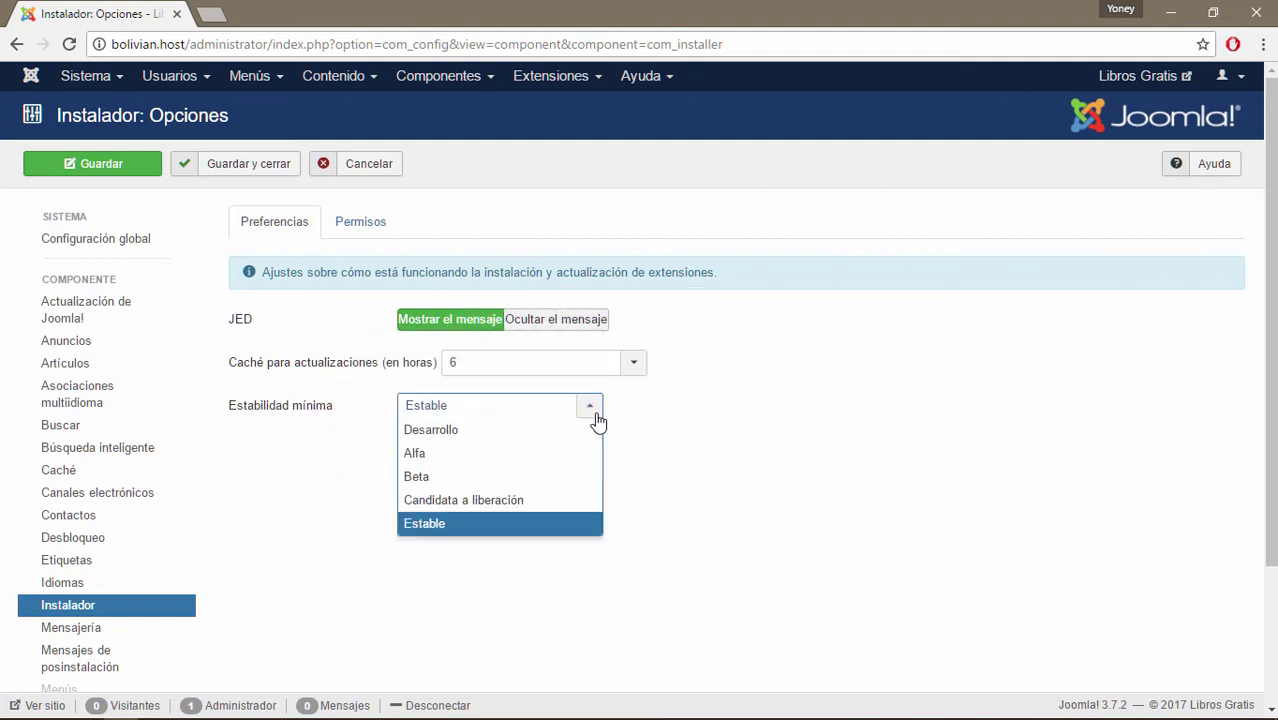
click(458, 526)
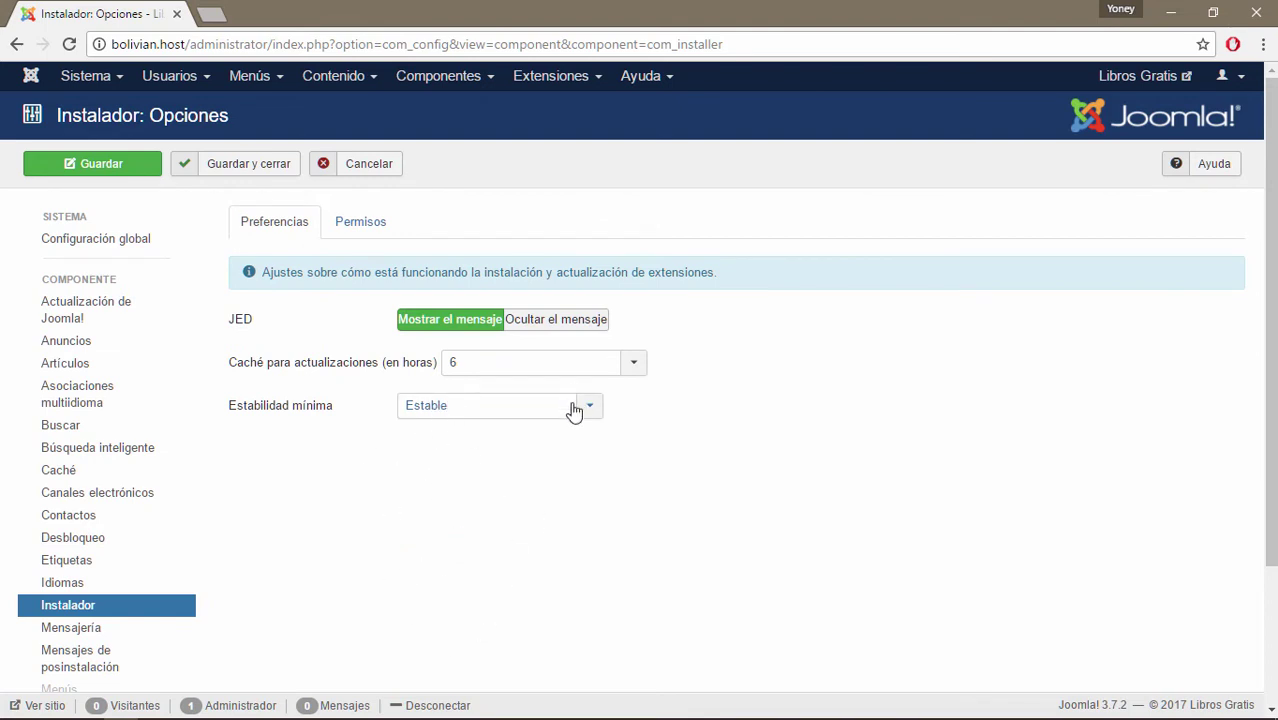
click(491, 76)
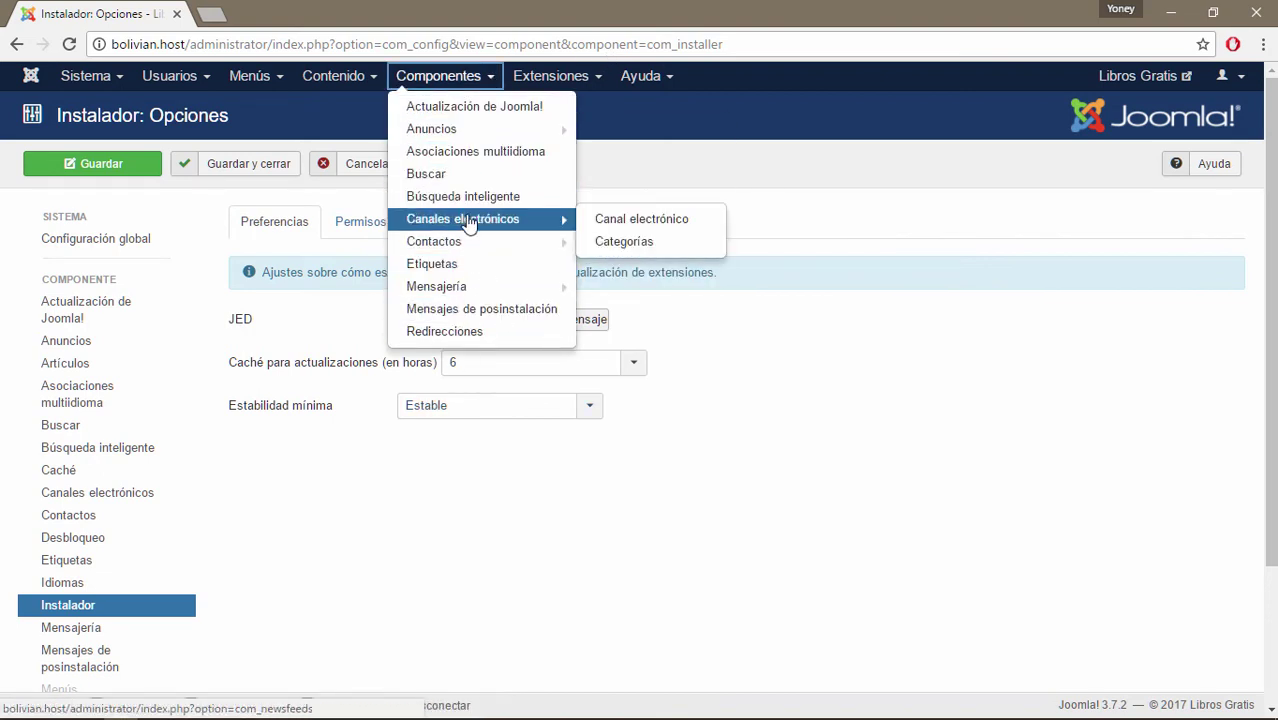
click(594, 80)
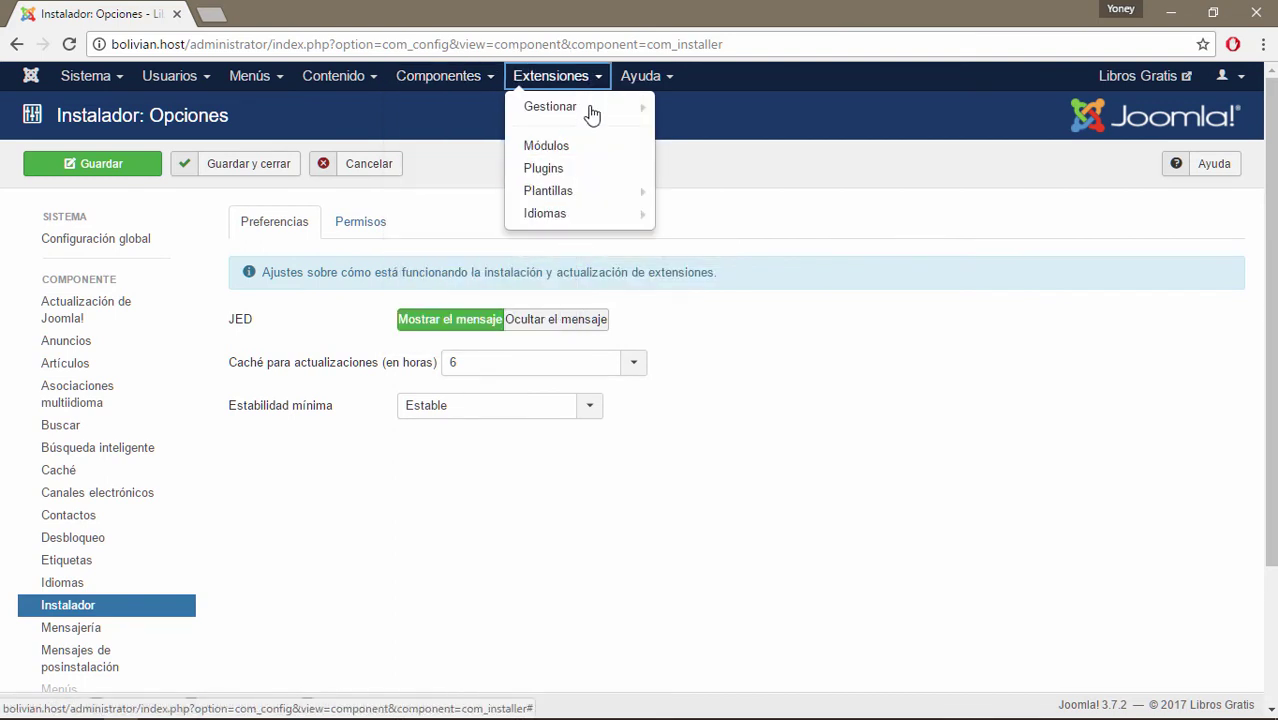
mouse_move(590, 118)
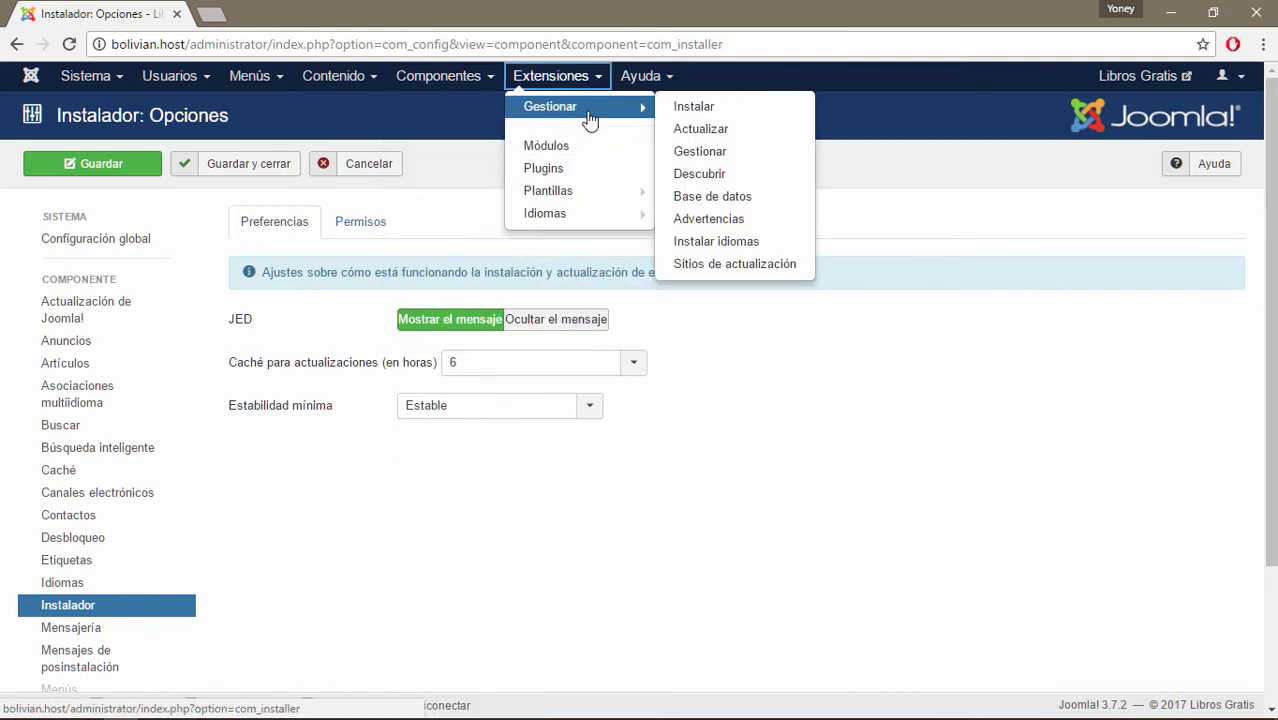
click(547, 502)
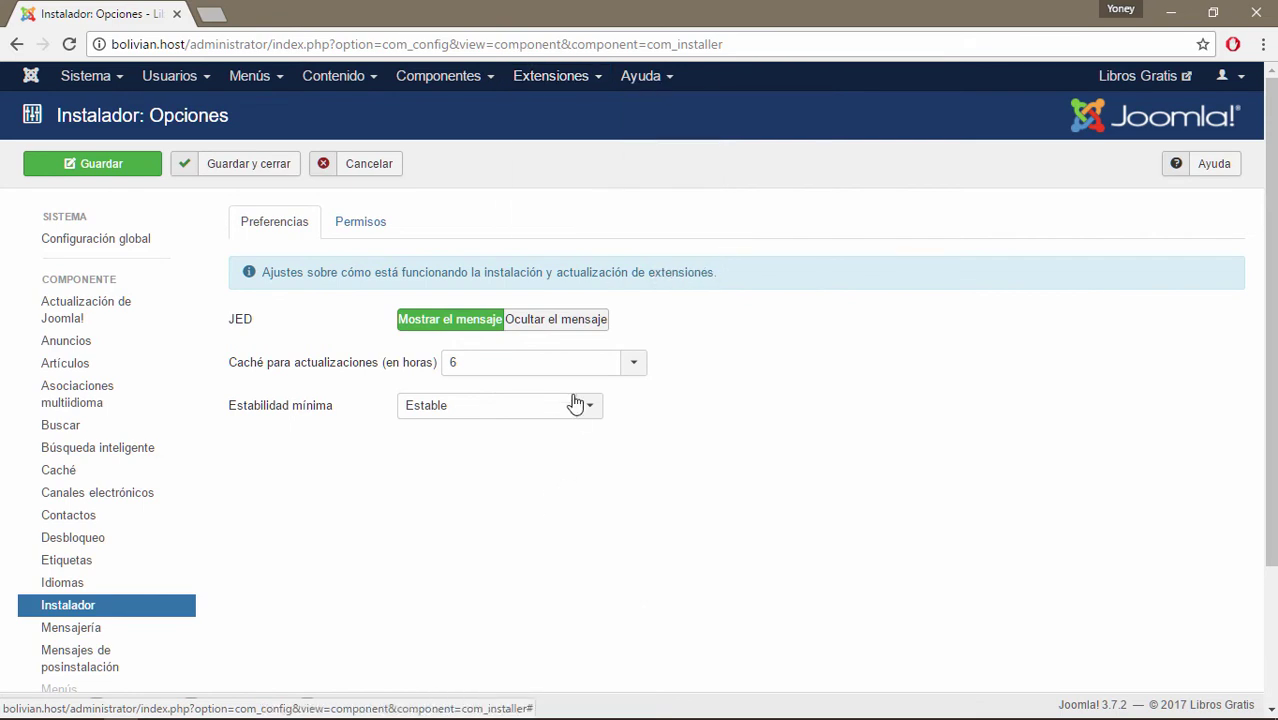
Show the Instalador permissions, where Public's five actions are inherited as No permitido.
click(356, 236)
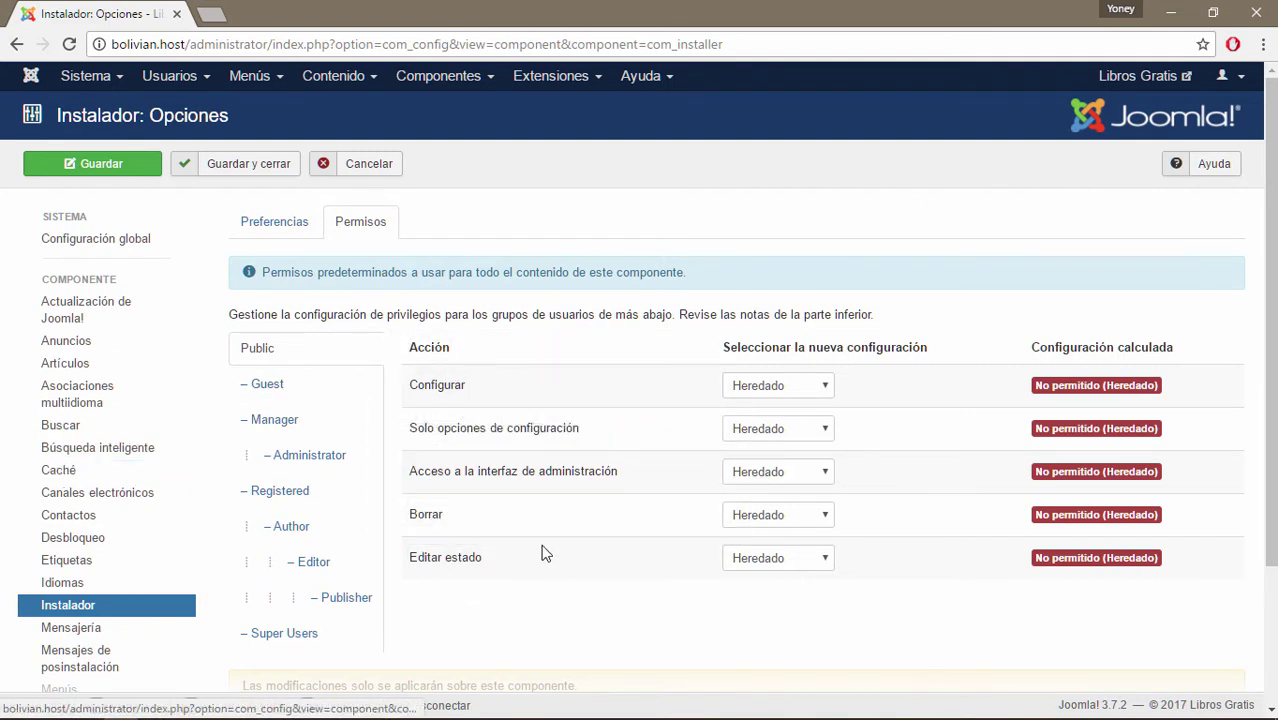
scroll(110, 458, down, 2)
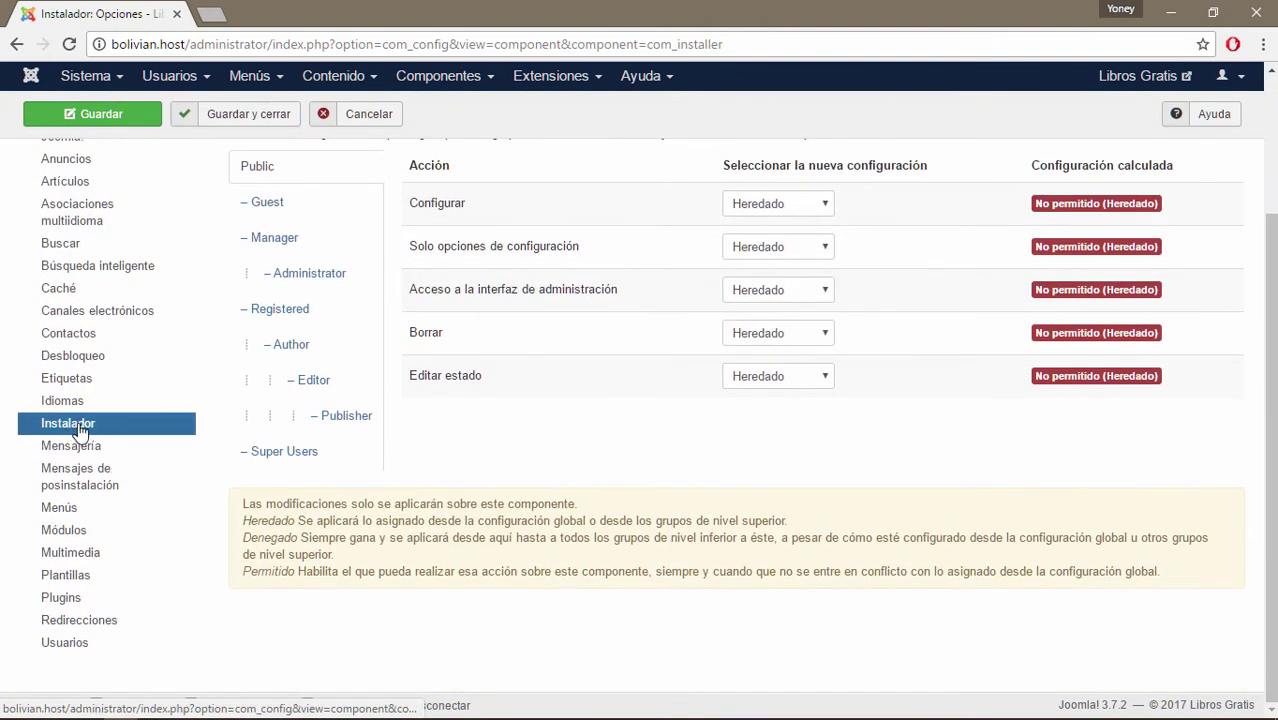
Open the Mensajería options and scroll to its permissions, with Public's five actions inherited.
click(88, 452)
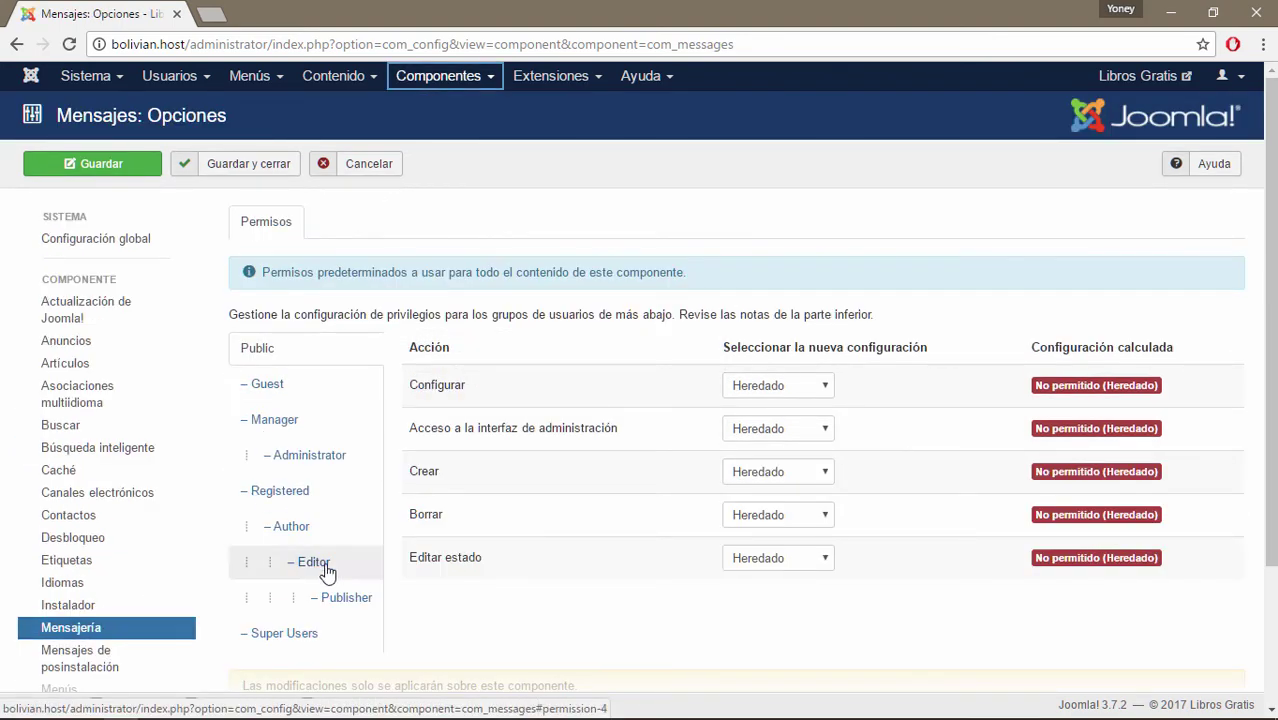
click(485, 77)
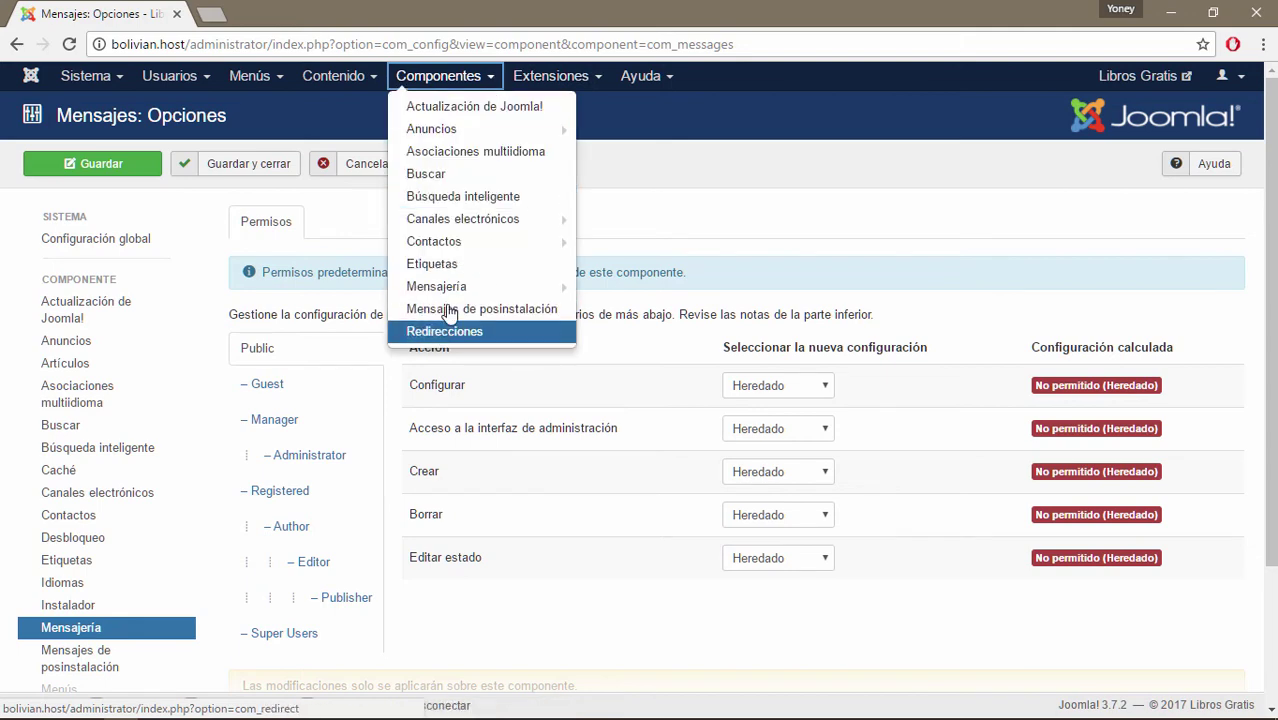
mouse_move(470, 288)
click(564, 630)
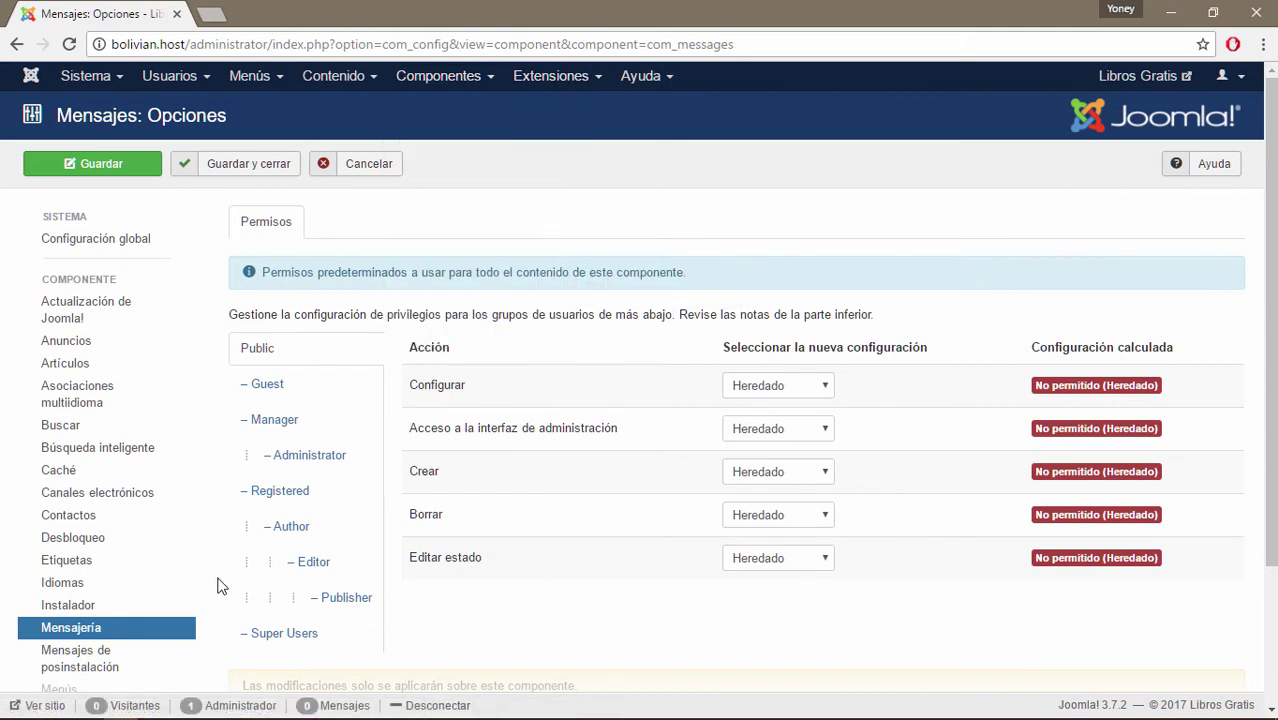
scroll(220, 587, down, 3)
scroll(220, 587, down, 1)
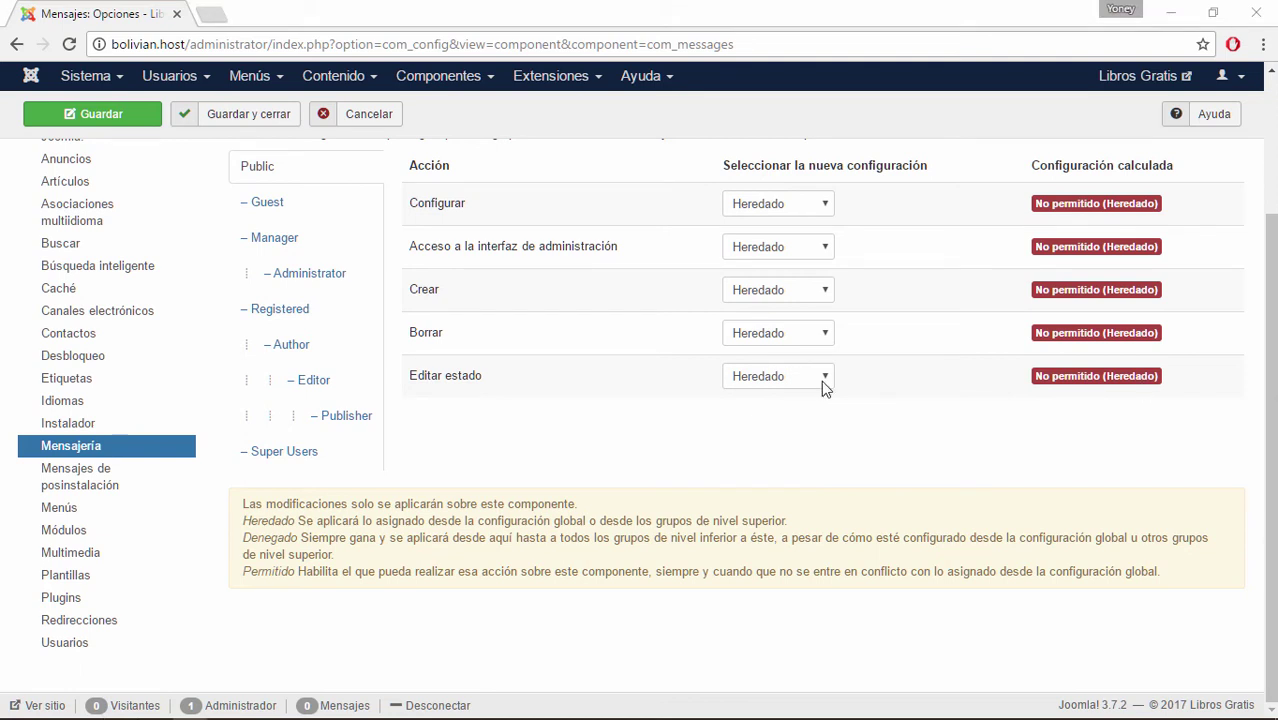
Scroll through the Mensajes de posinstalación permissions, then go to the Menús options.
click(75, 489)
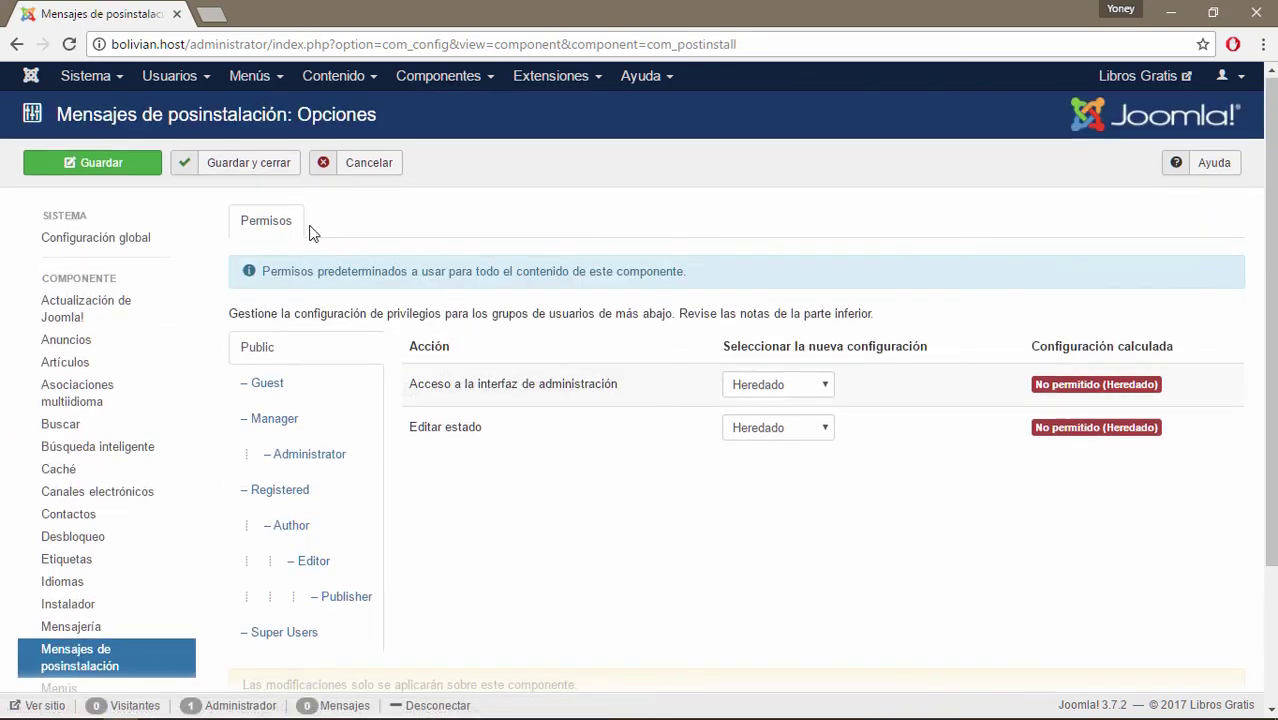
scroll(309, 233, down, 2)
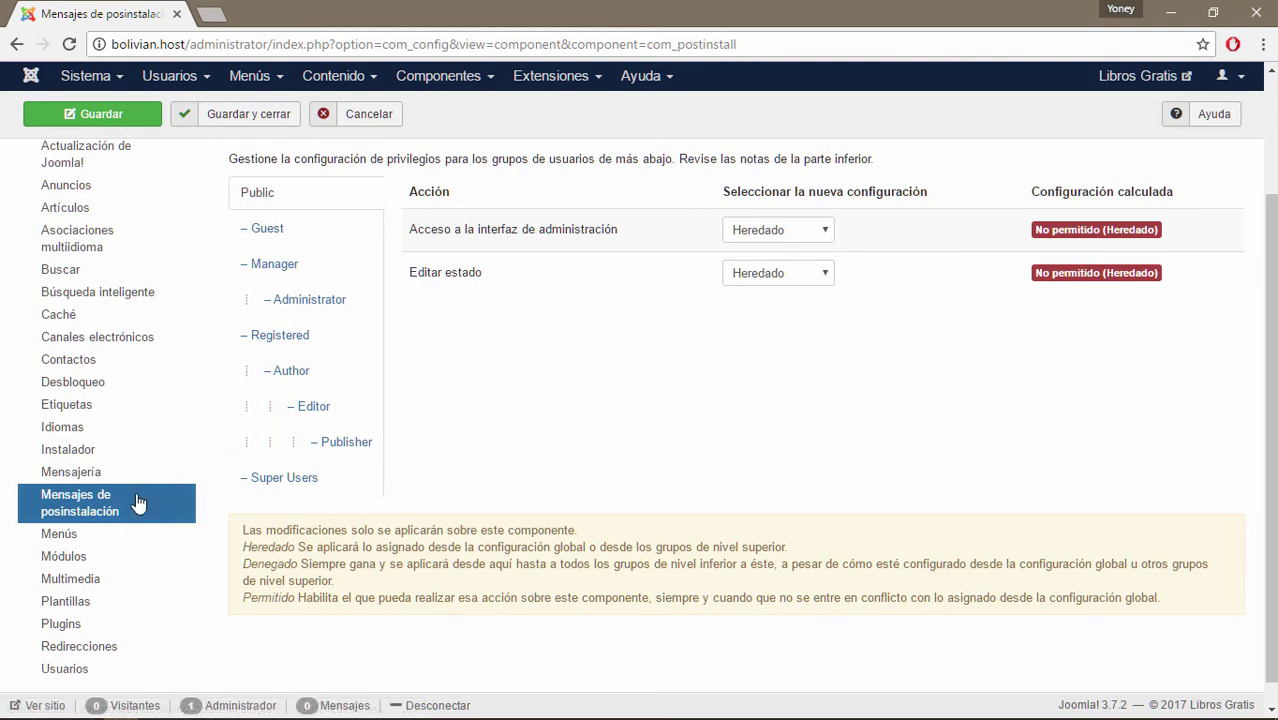
click(64, 541)
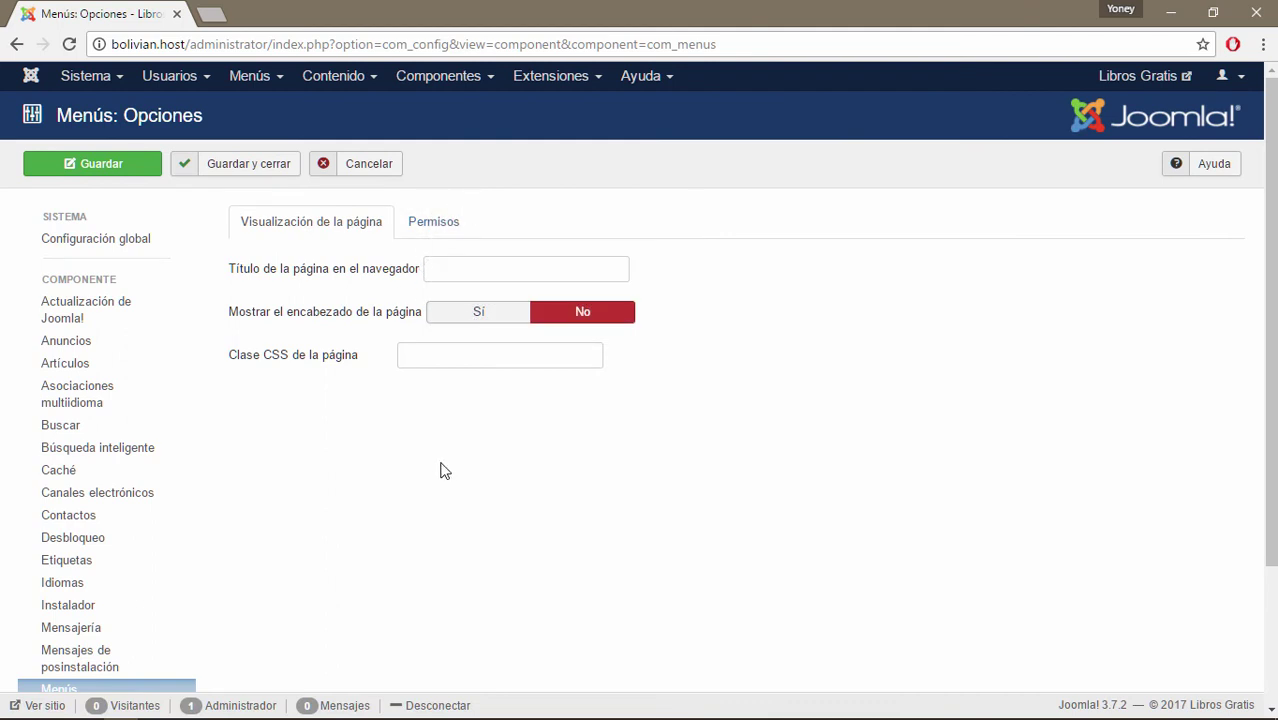
Look at the Menús permissions, then return to its page display settings.
click(430, 220)
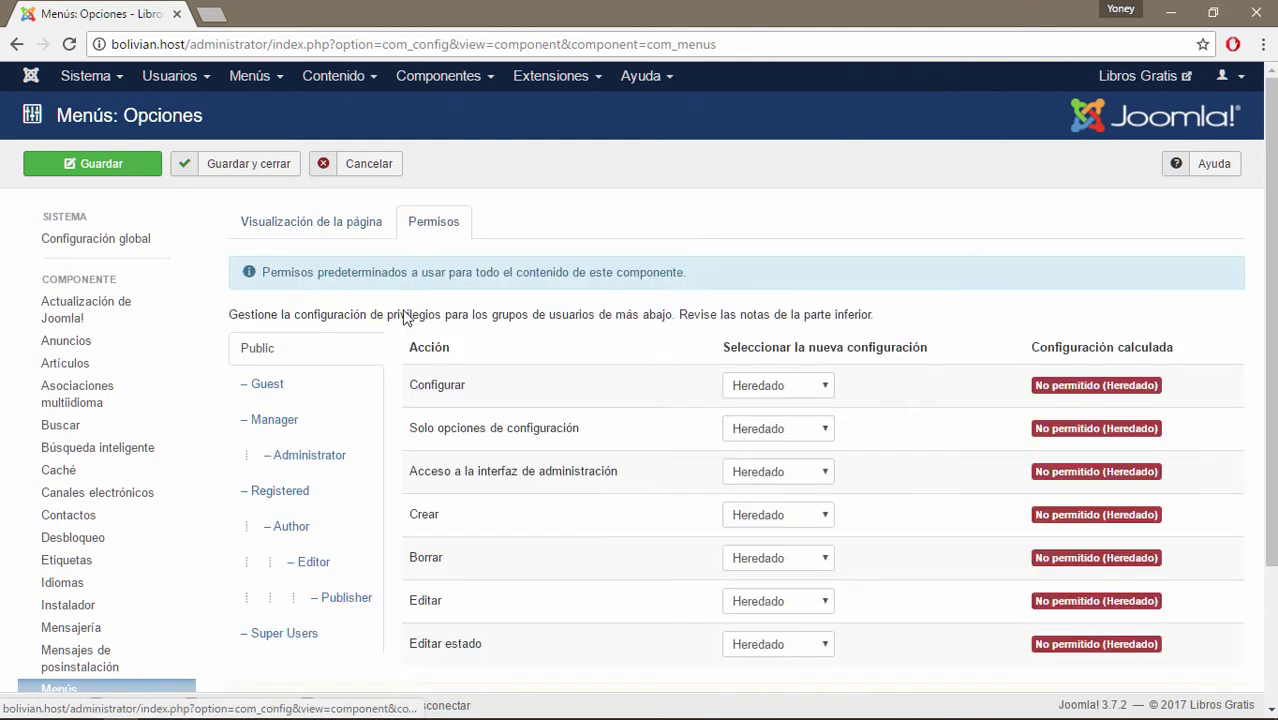
click(322, 221)
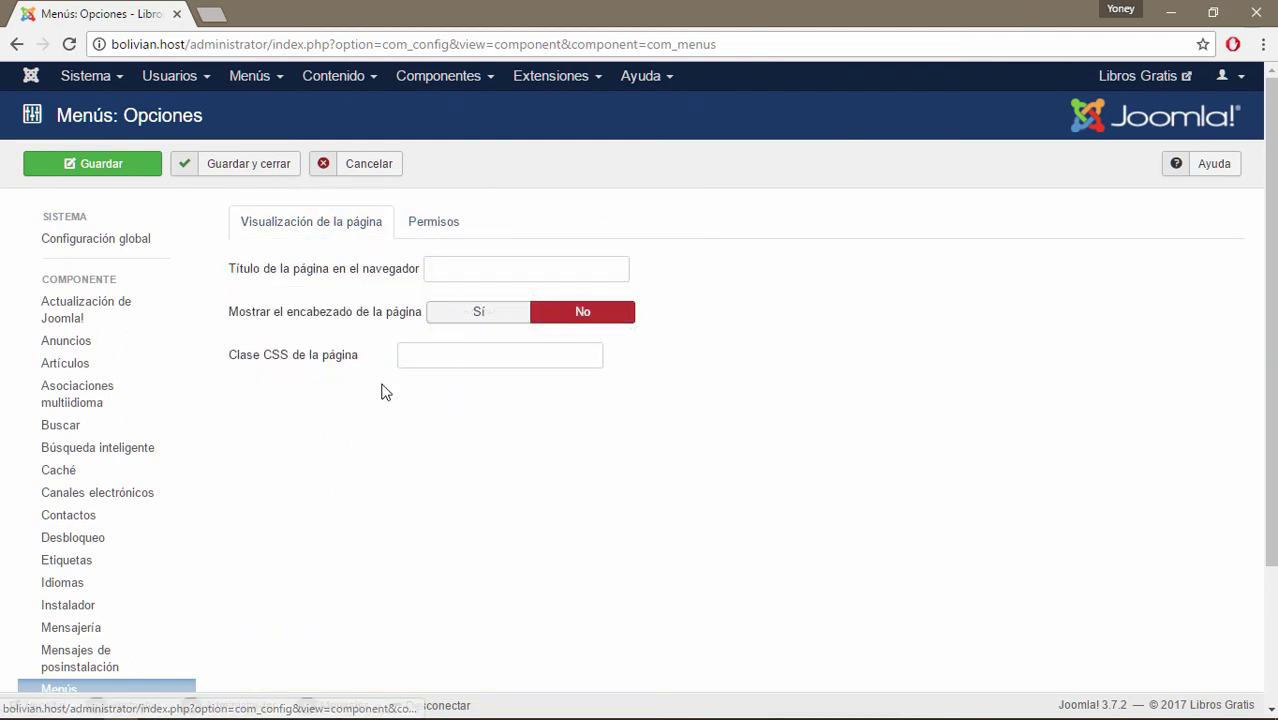
scroll(402, 382, down, 3)
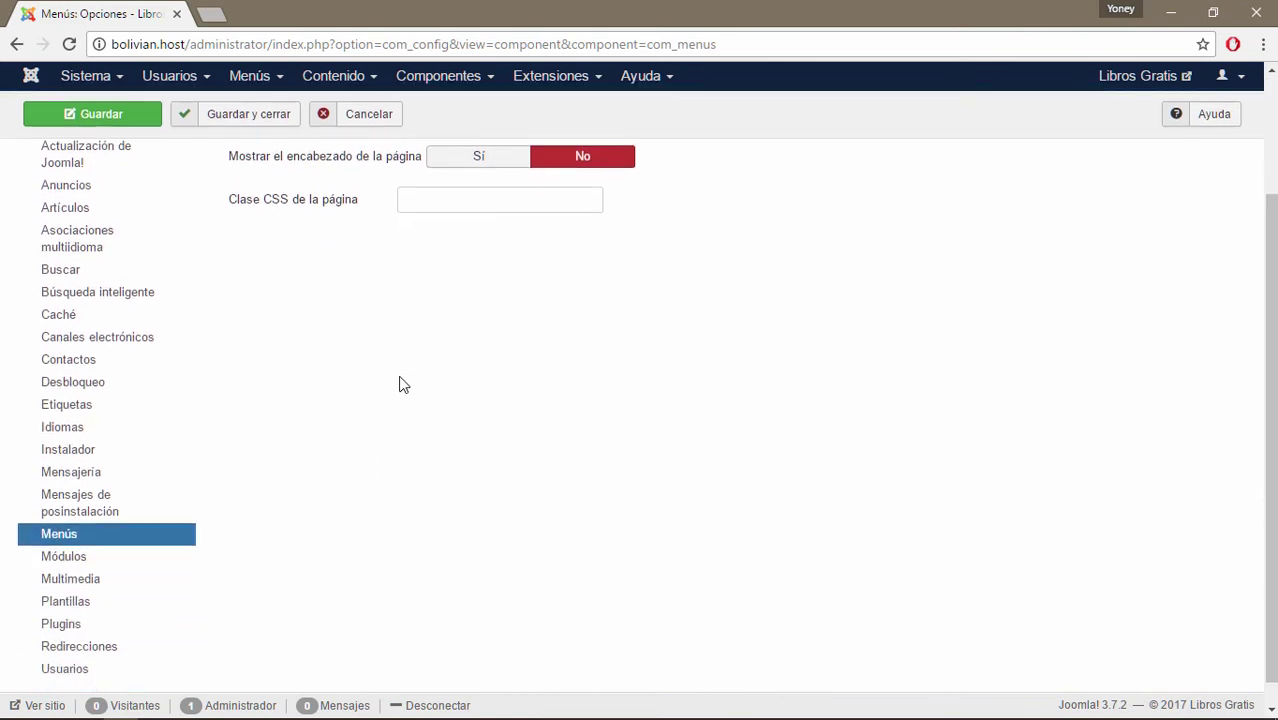
scroll(392, 378, up, 3)
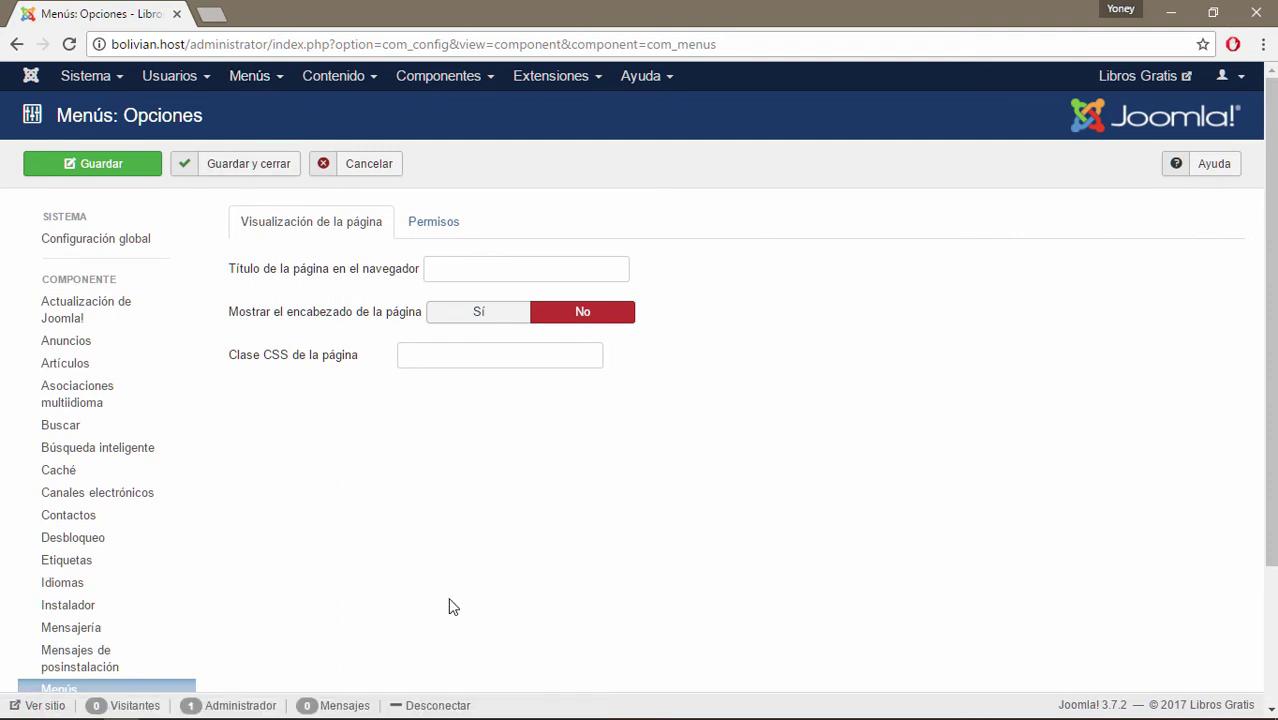
mouse_move(340, 322)
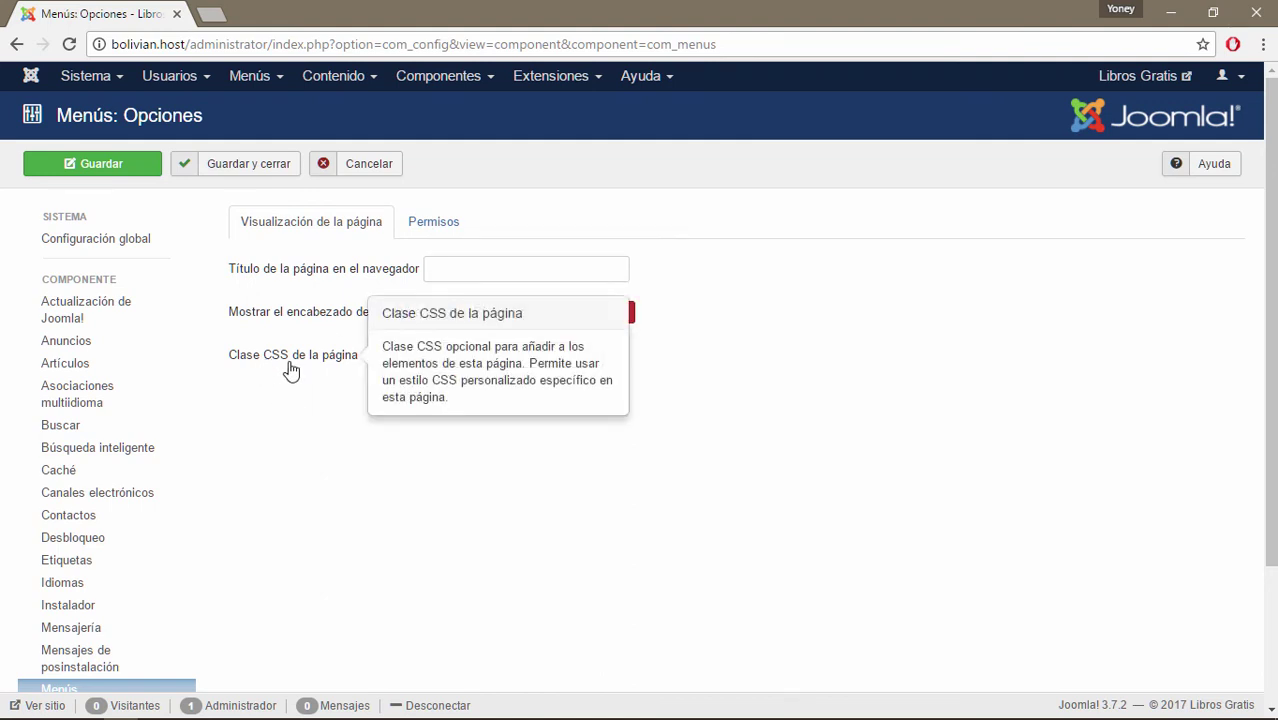
mouse_move(289, 363)
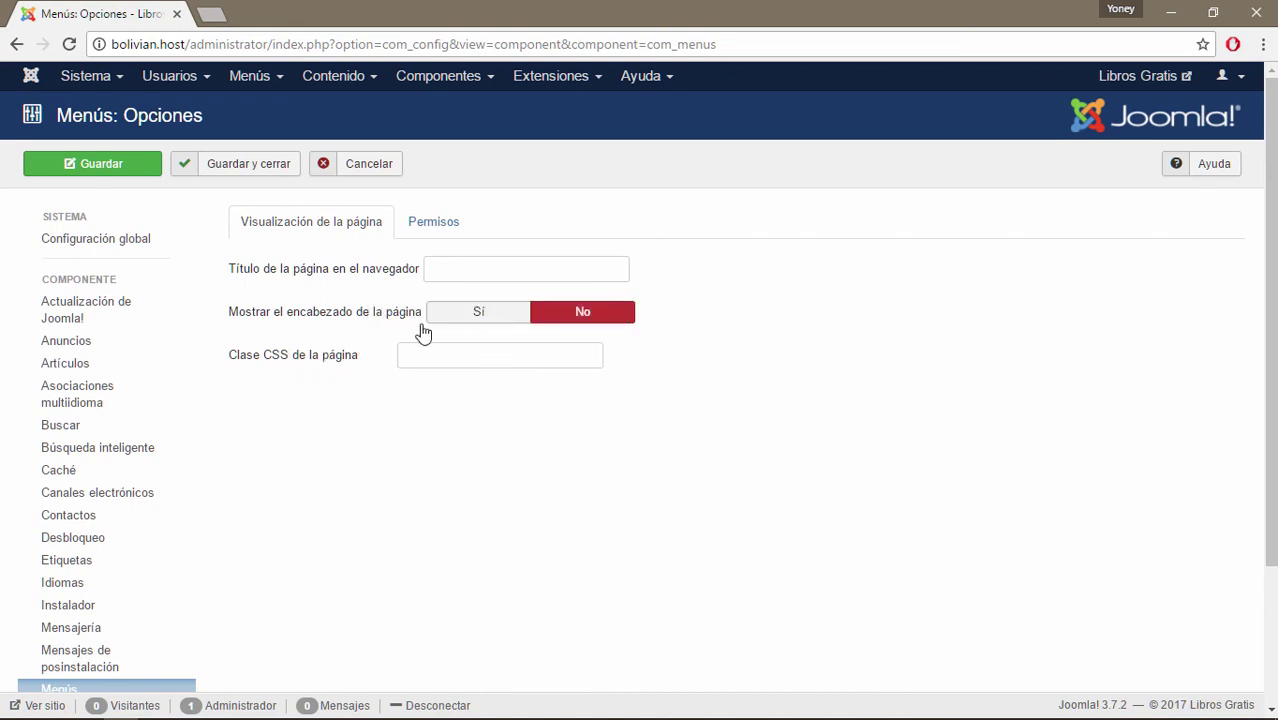
Dismiss the Menus menu and go to the Módulos options, where Editar módulo is Sitio.
click(284, 79)
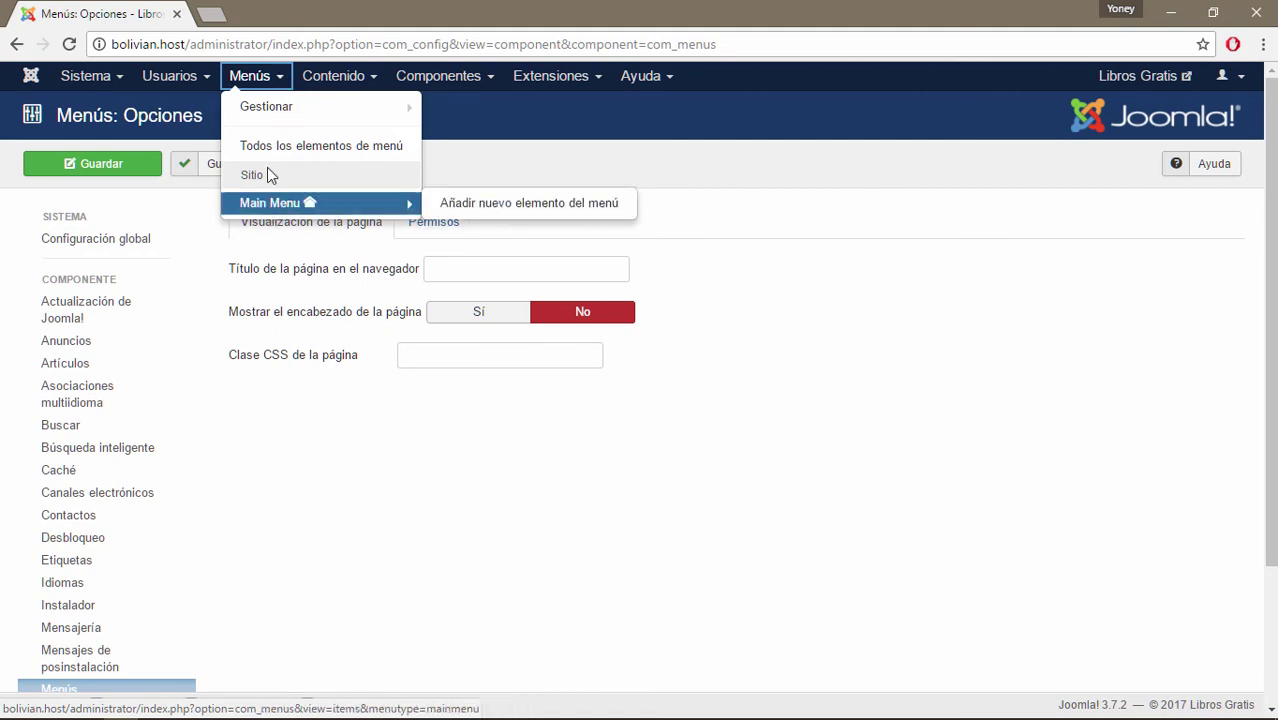
click(280, 80)
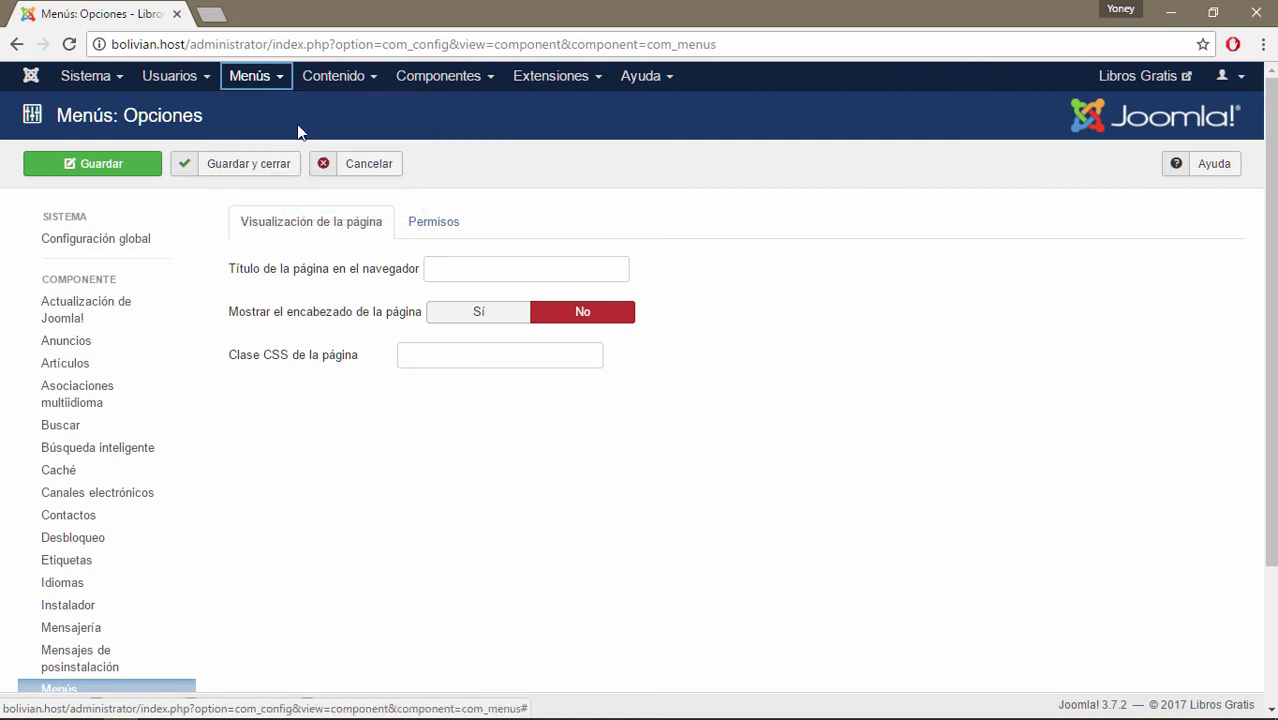
scroll(490, 578, down, 3)
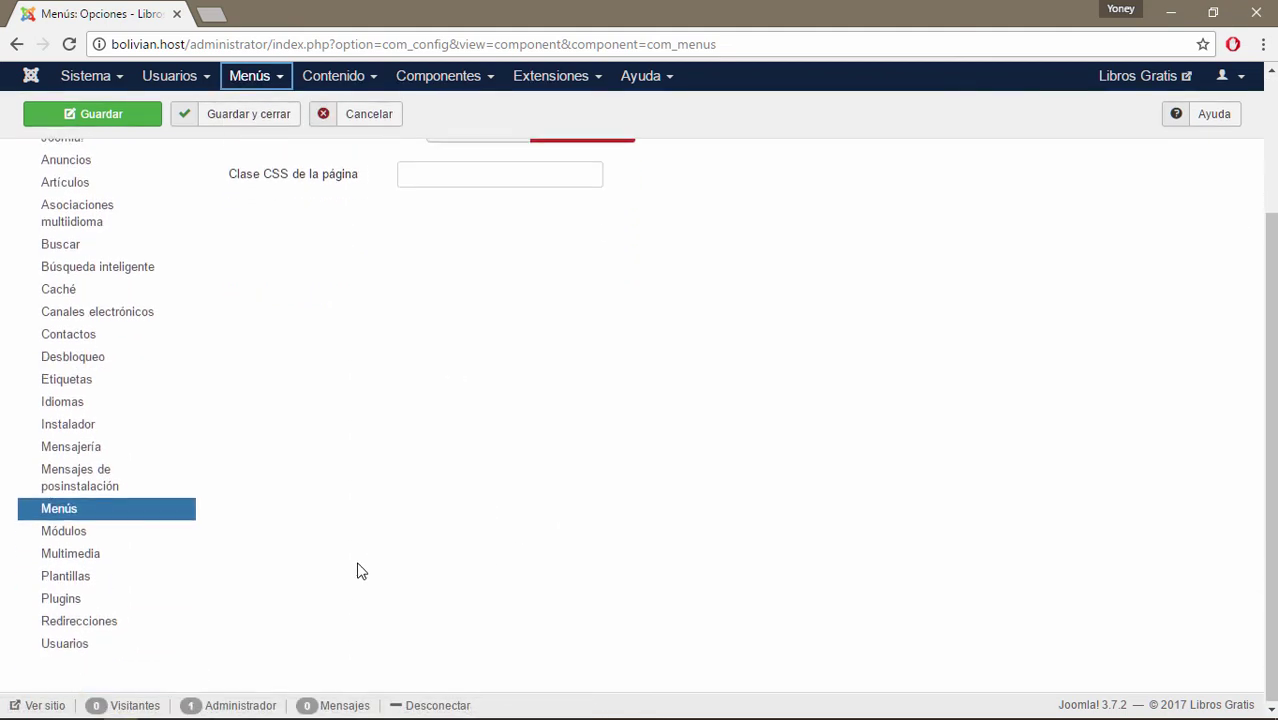
click(64, 536)
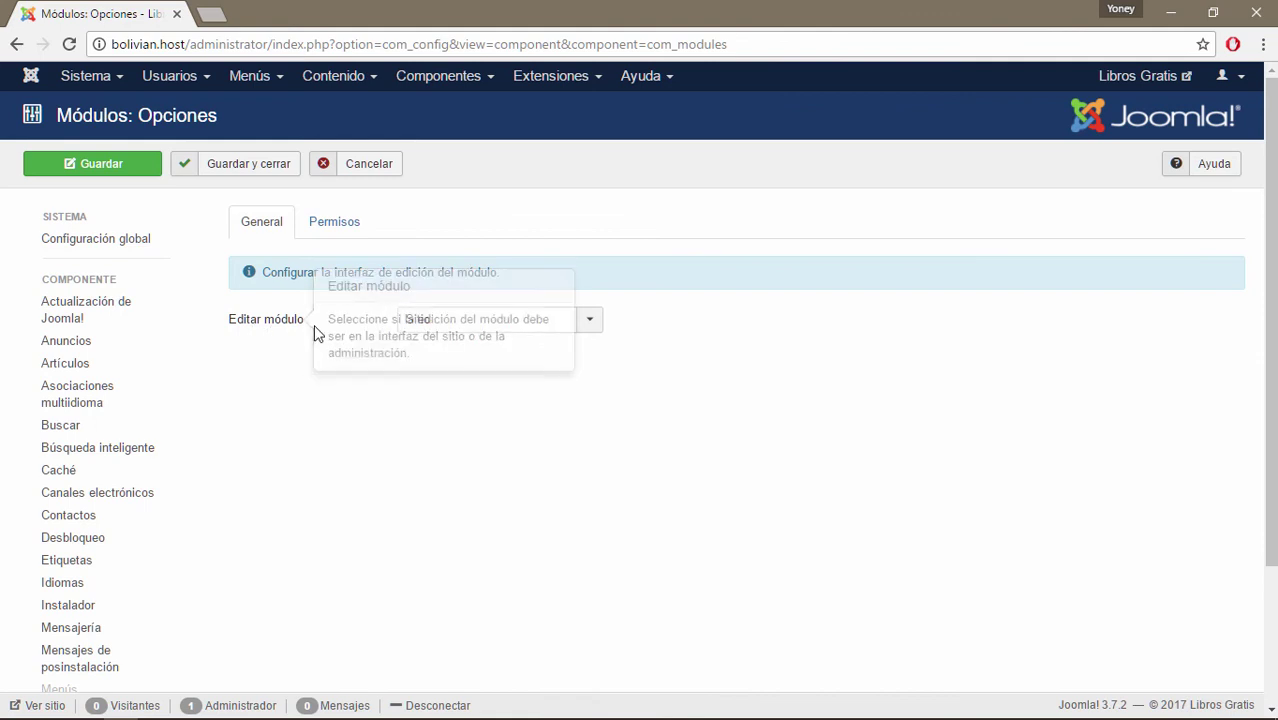
Check the Editar módulo choices (Sitio, Administrador) and leave module editing on Sitio.
click(591, 324)
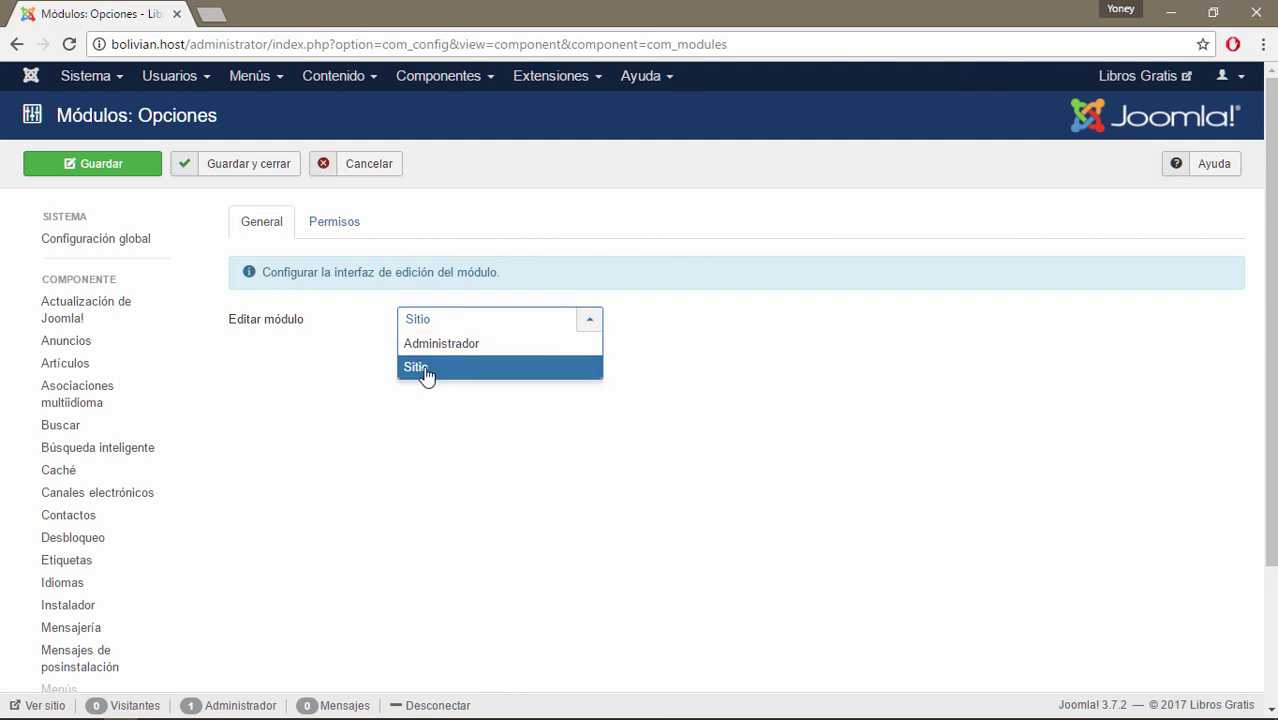
click(375, 461)
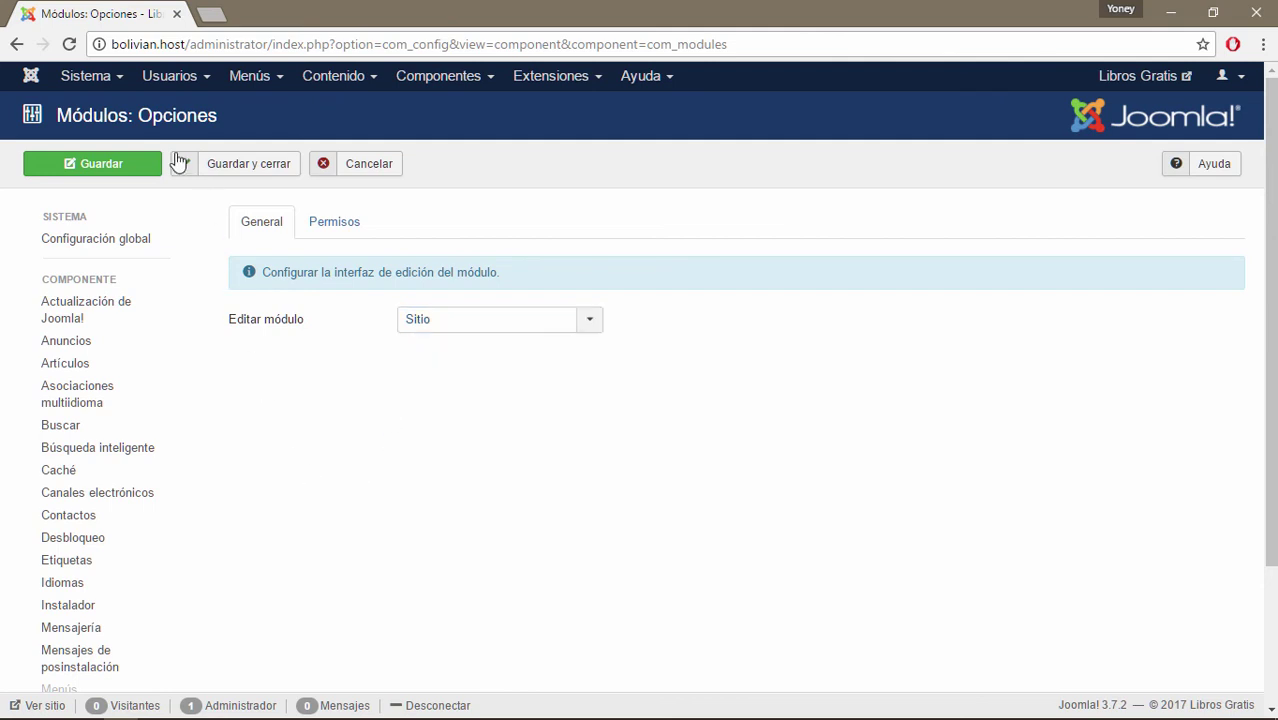
mouse_move(252, 322)
click(595, 328)
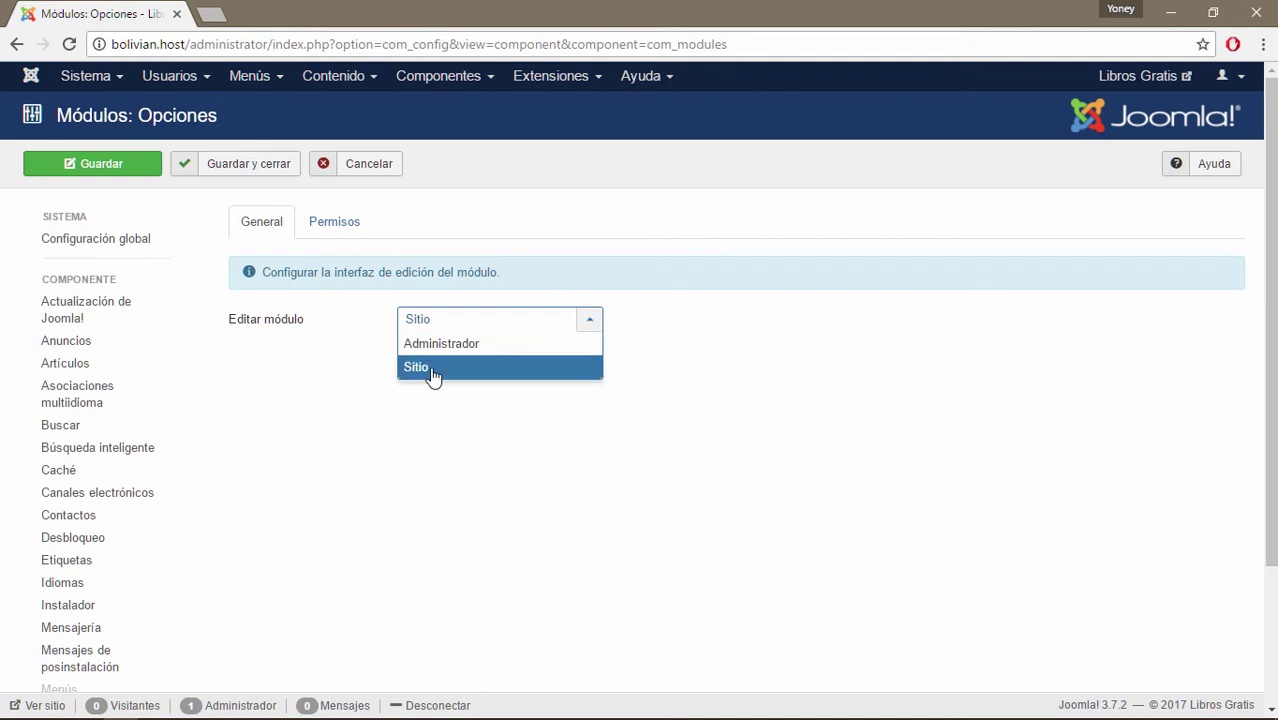
click(465, 459)
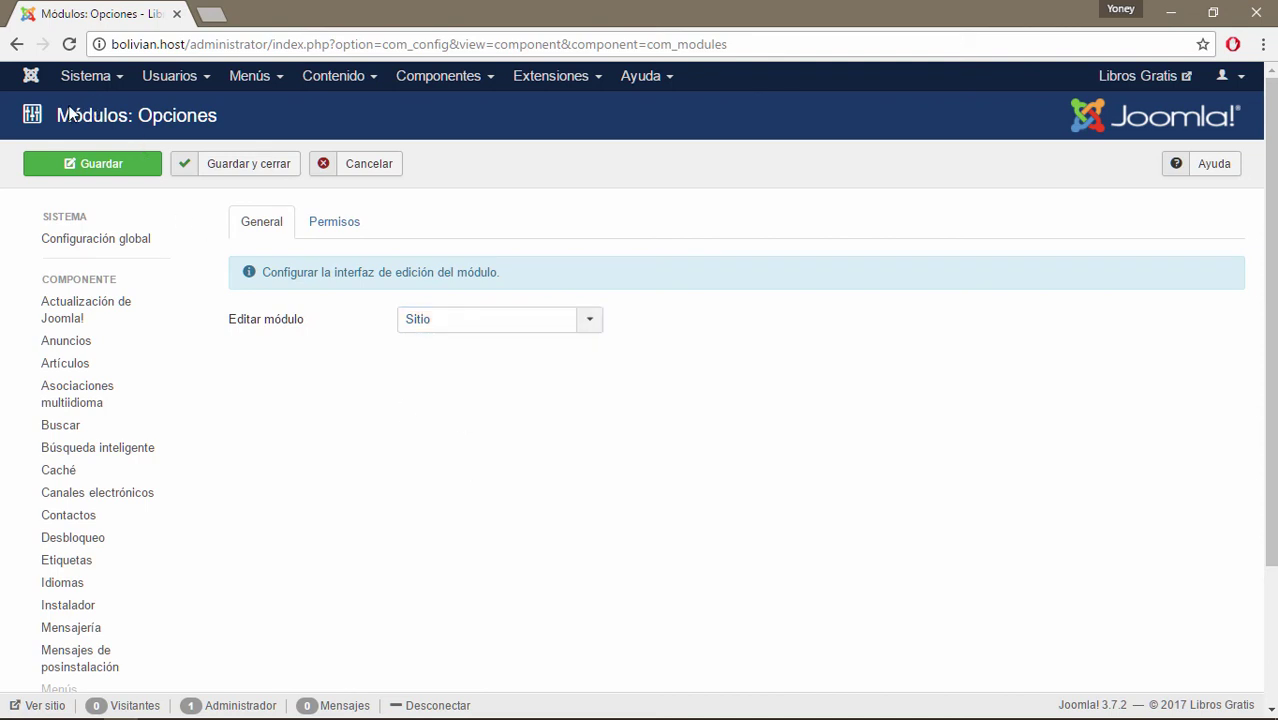
Open the Libros Gratis site in a new tab and log in with the administrator username and password.
click(1176, 77)
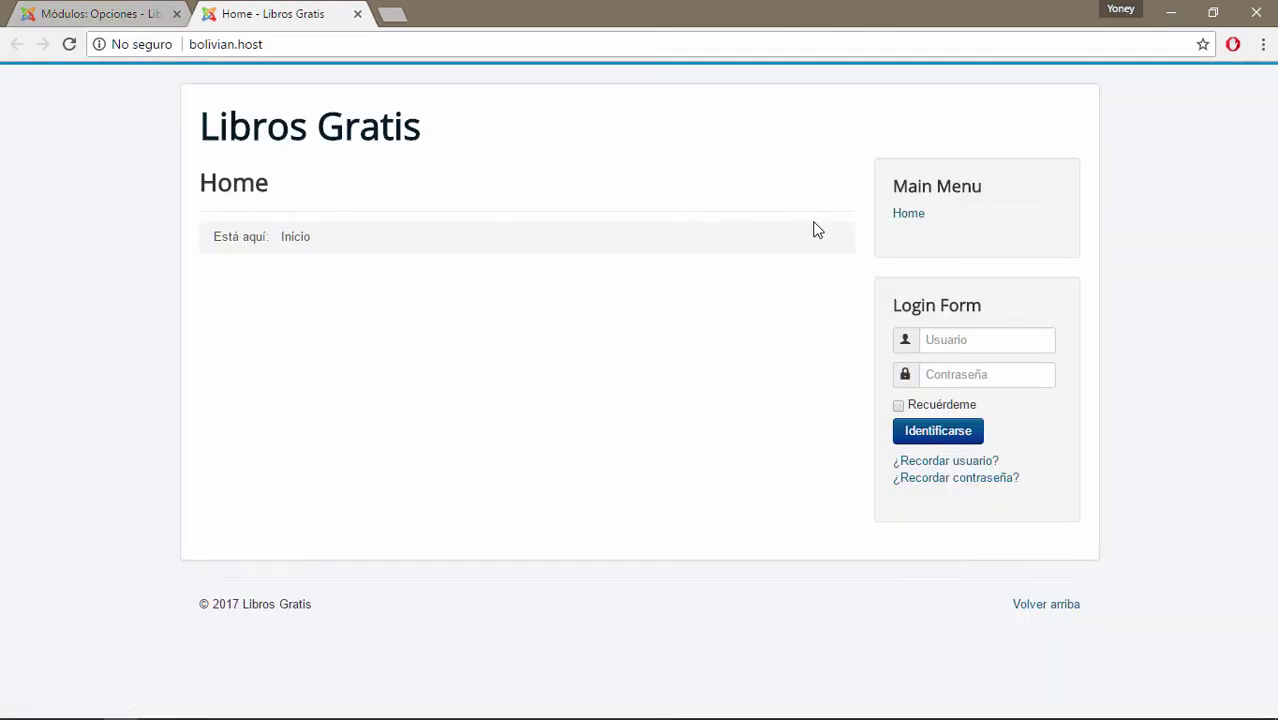
click(977, 340)
text(admin)
key(Tab)
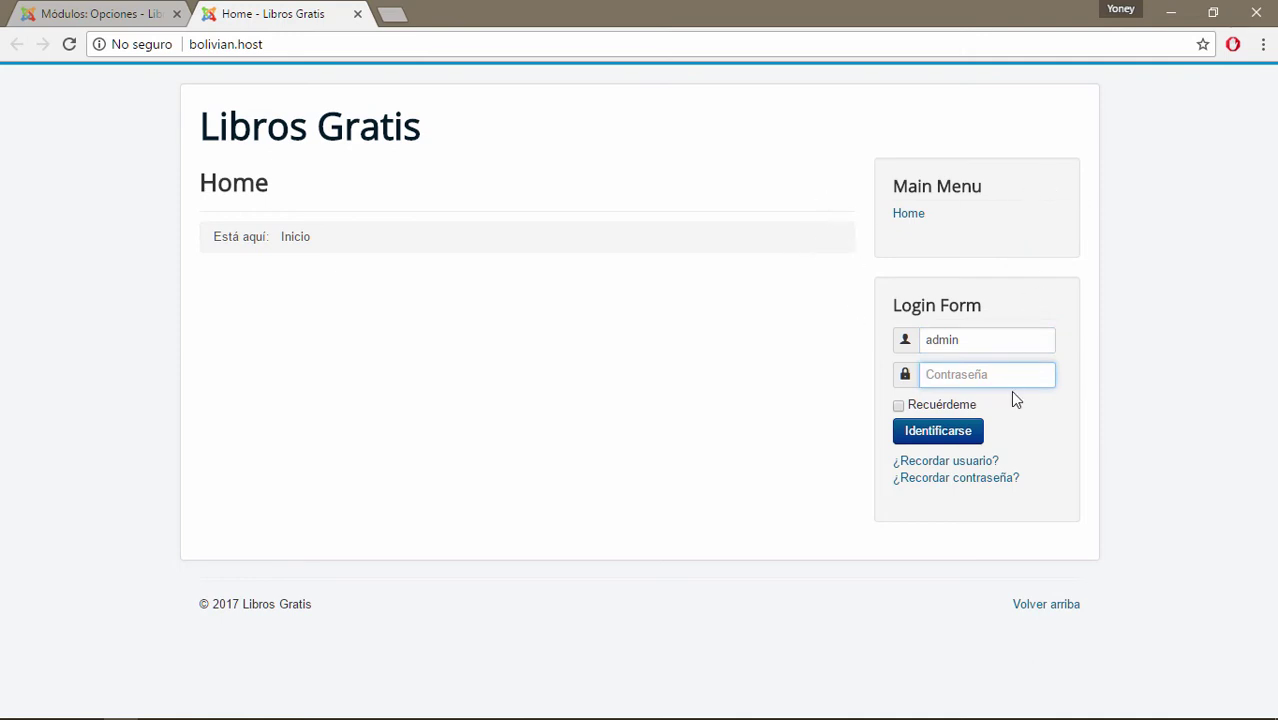
text(a)
key(Return)
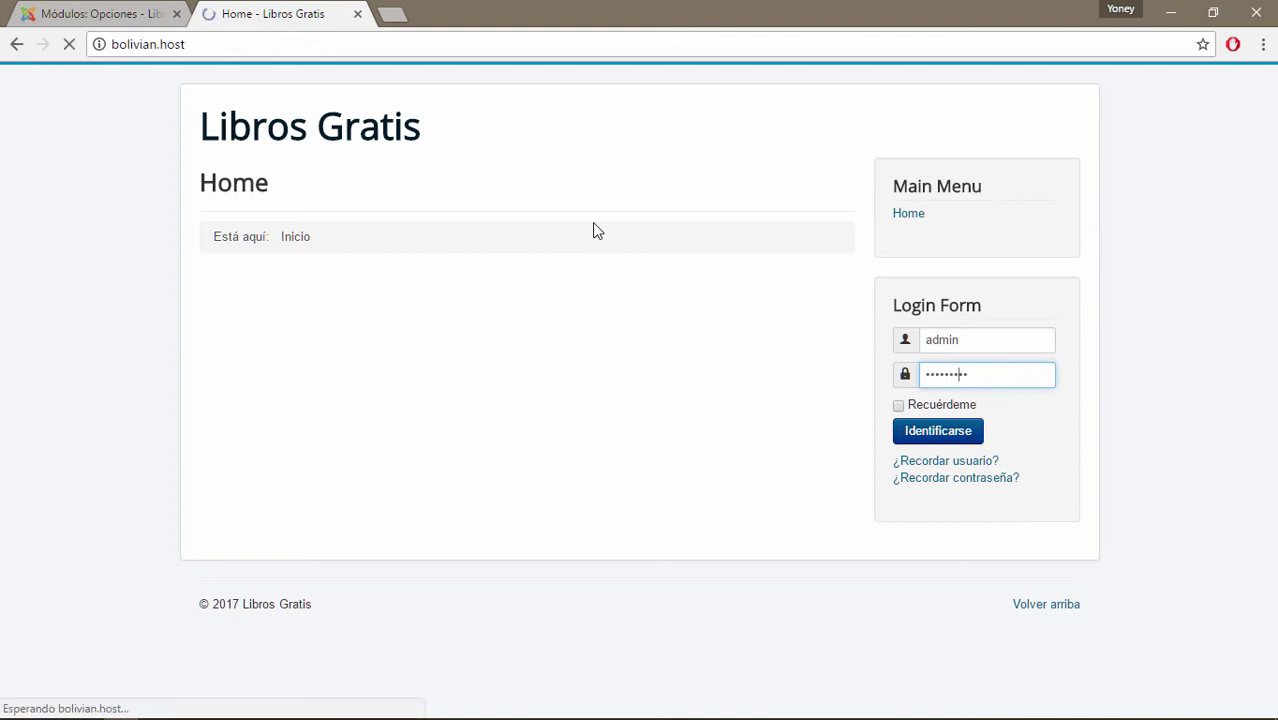
mouse_move(813, 248)
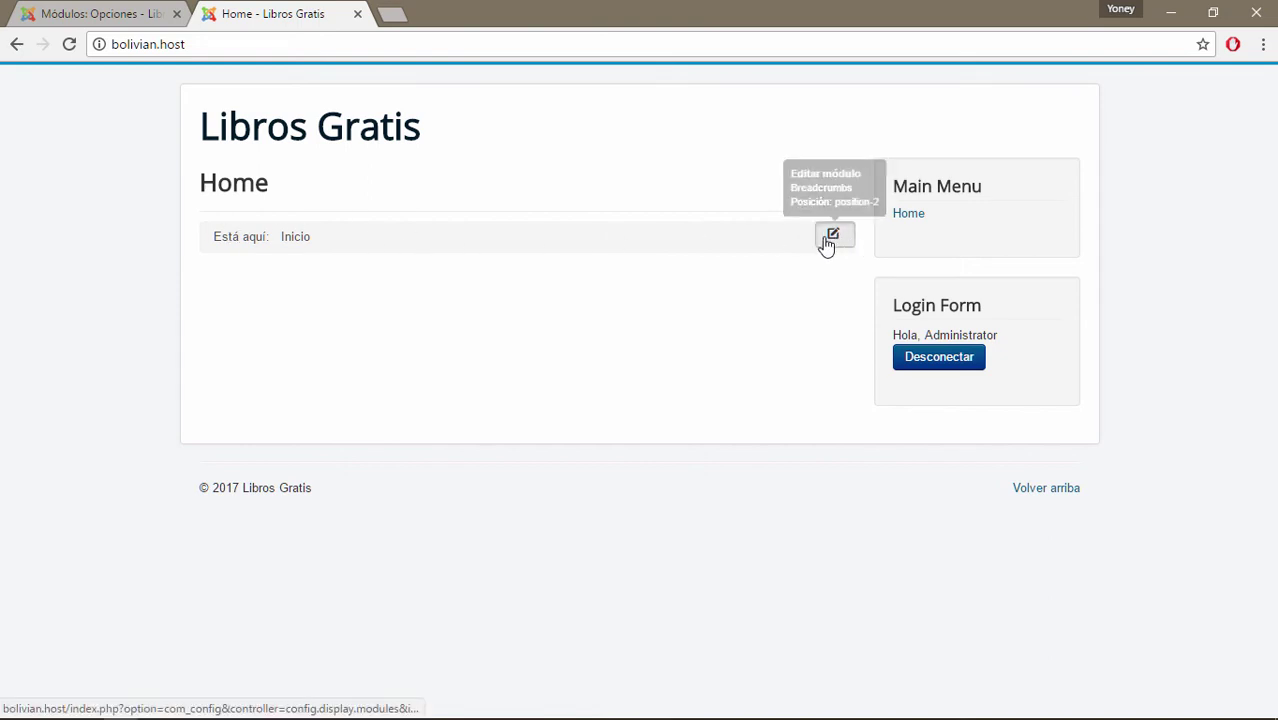
Try the Breadcrumbs frontend edit, then set Editar módulo to Administrador and save.
click(827, 240)
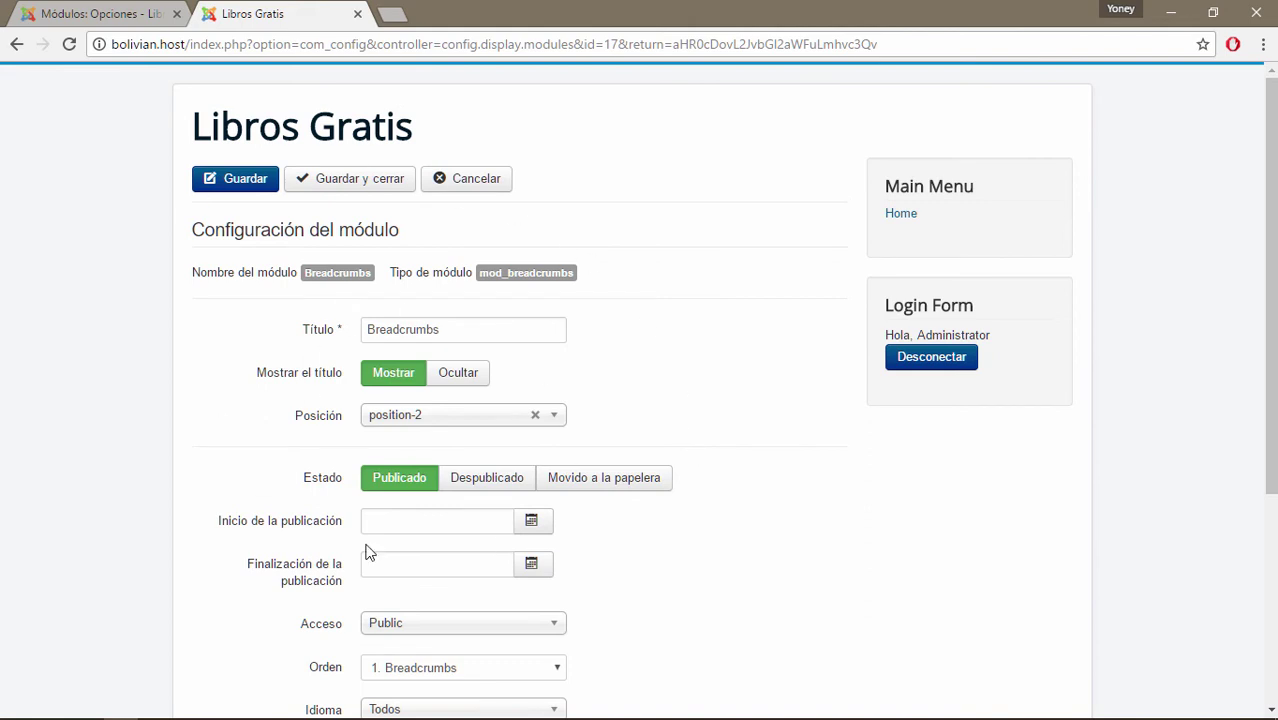
click(102, 15)
click(590, 320)
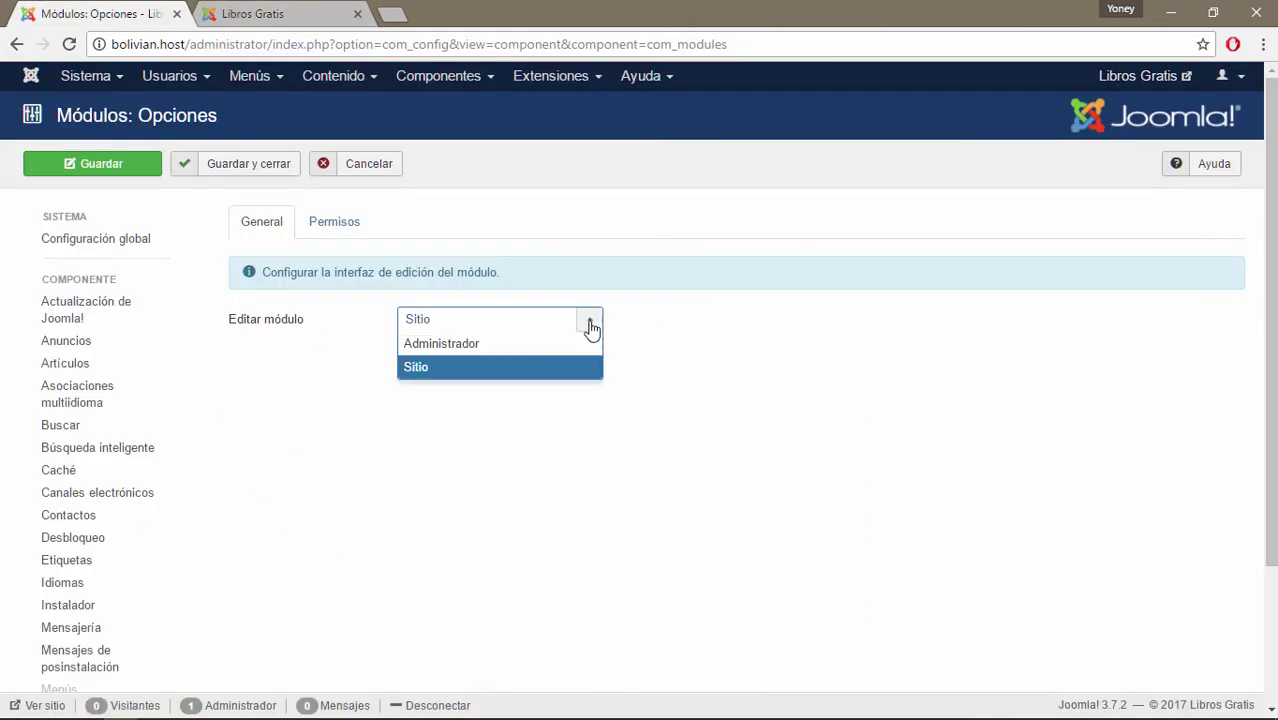
click(503, 343)
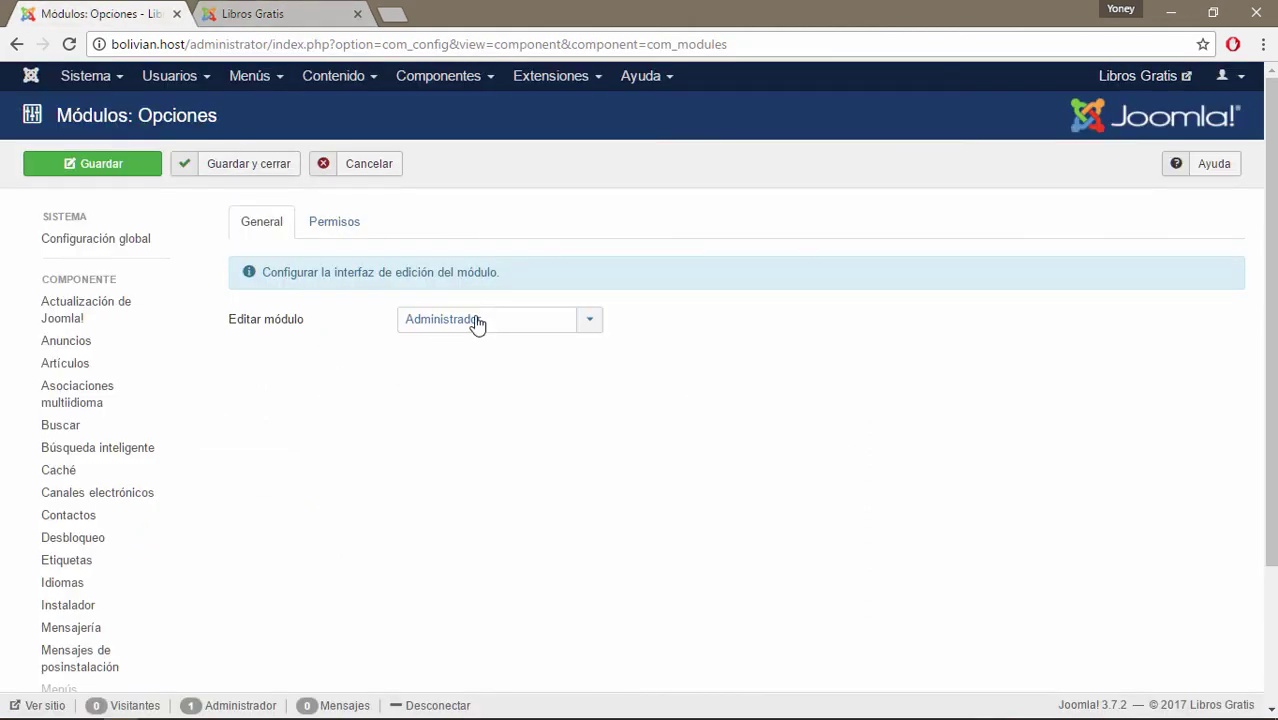
click(119, 170)
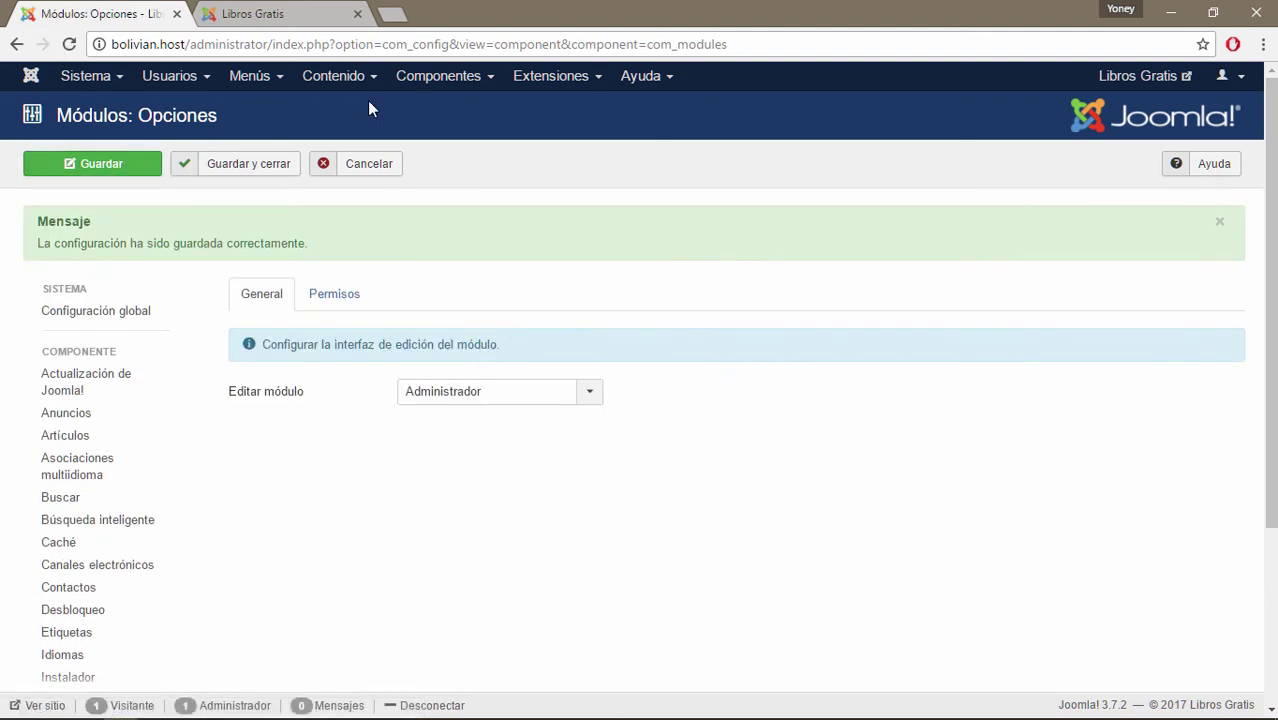
Reload the site front page and use the Breadcrumbs edit icon, which now opens the backend editor.
click(287, 12)
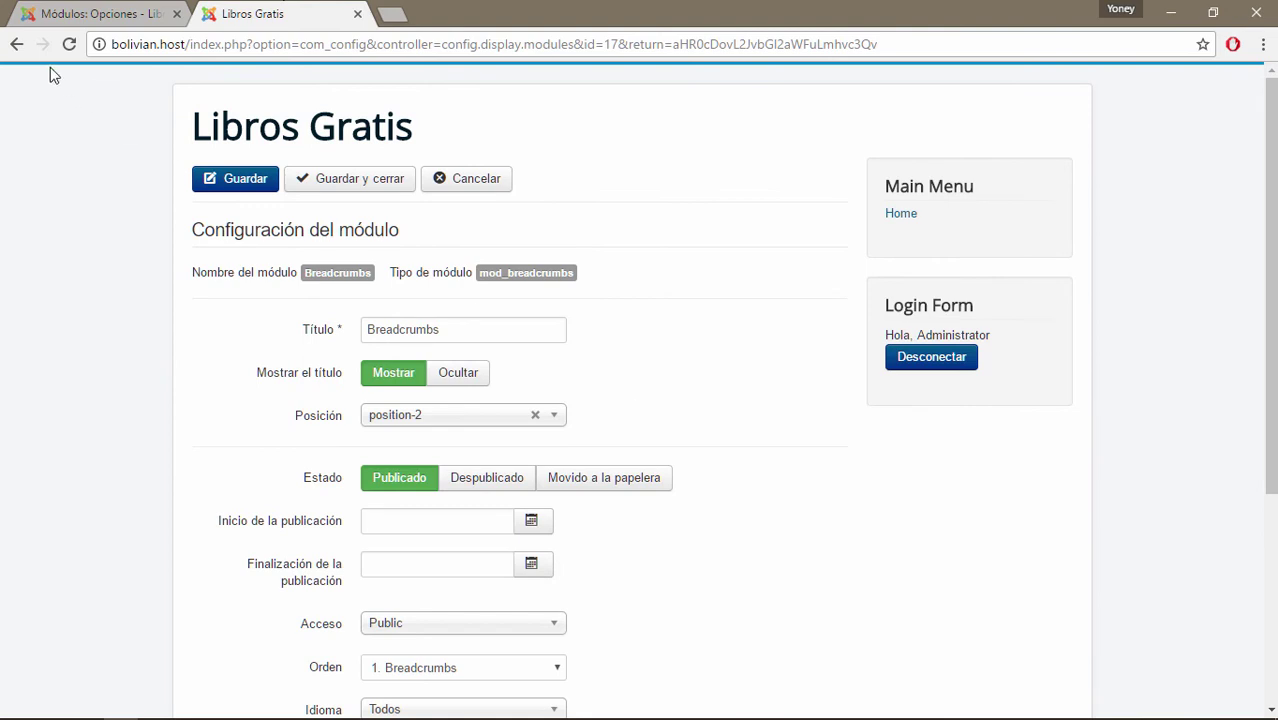
click(16, 44)
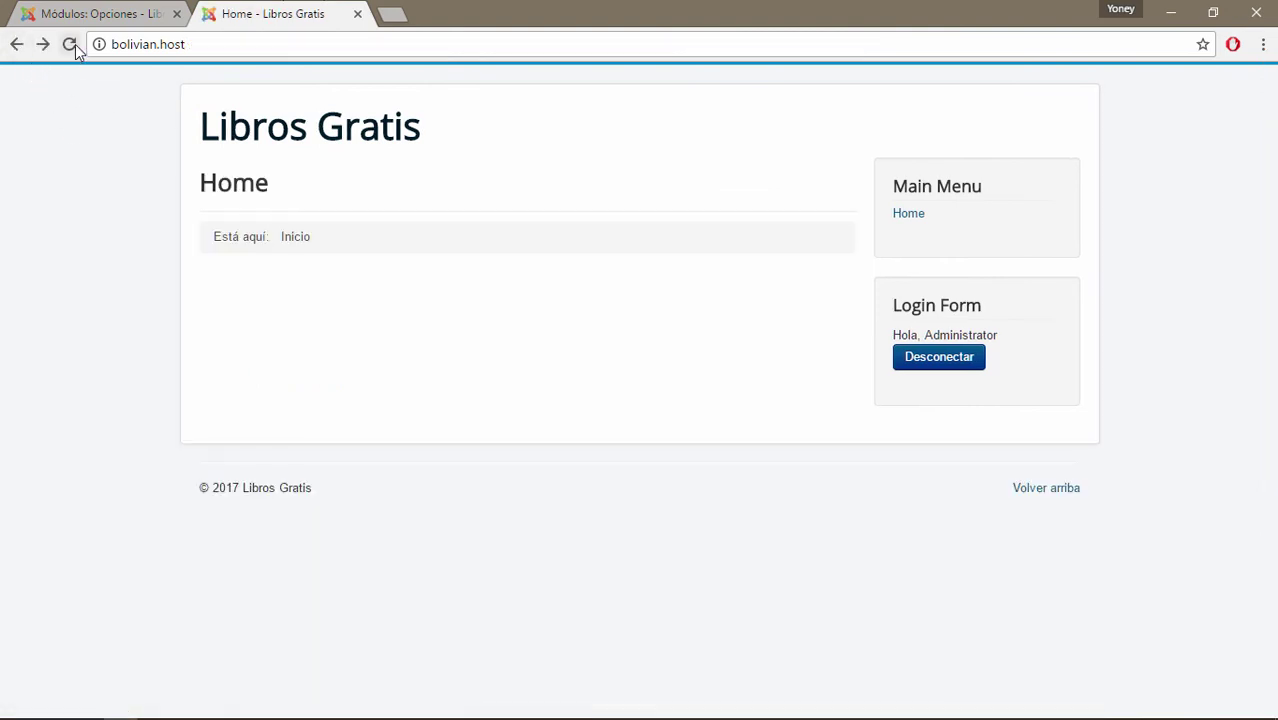
click(70, 44)
mouse_move(843, 250)
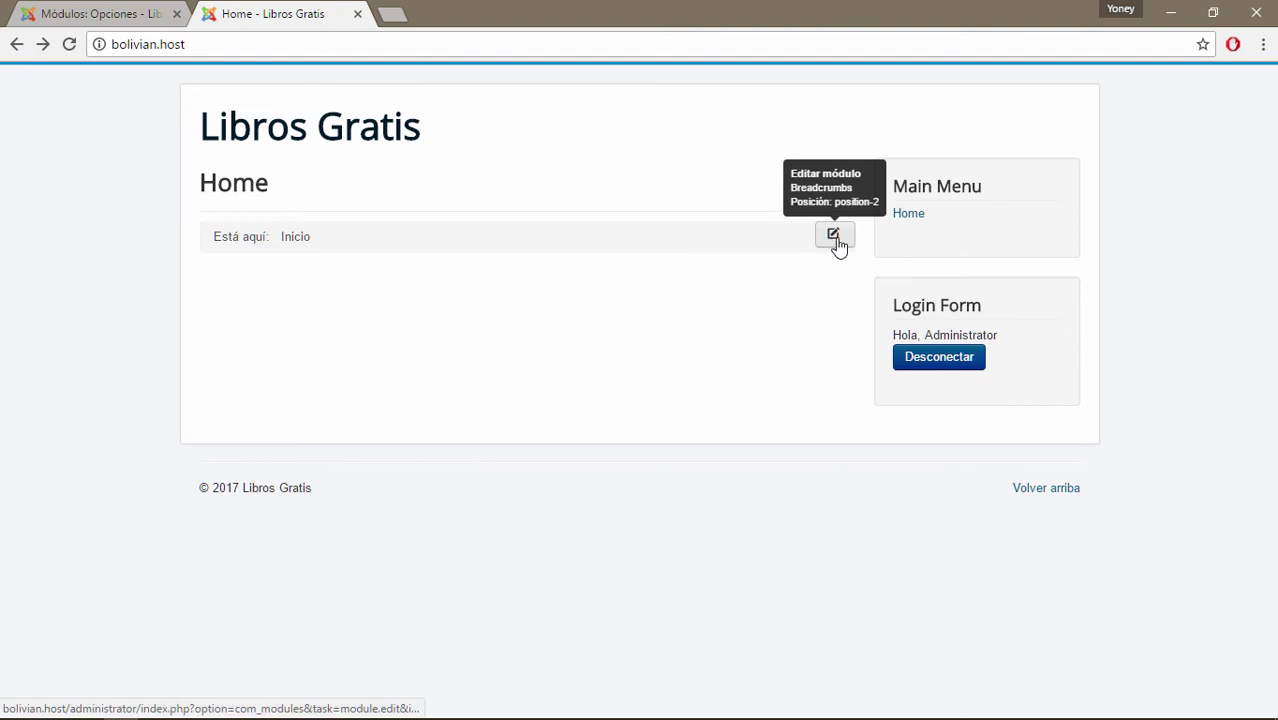
click(836, 241)
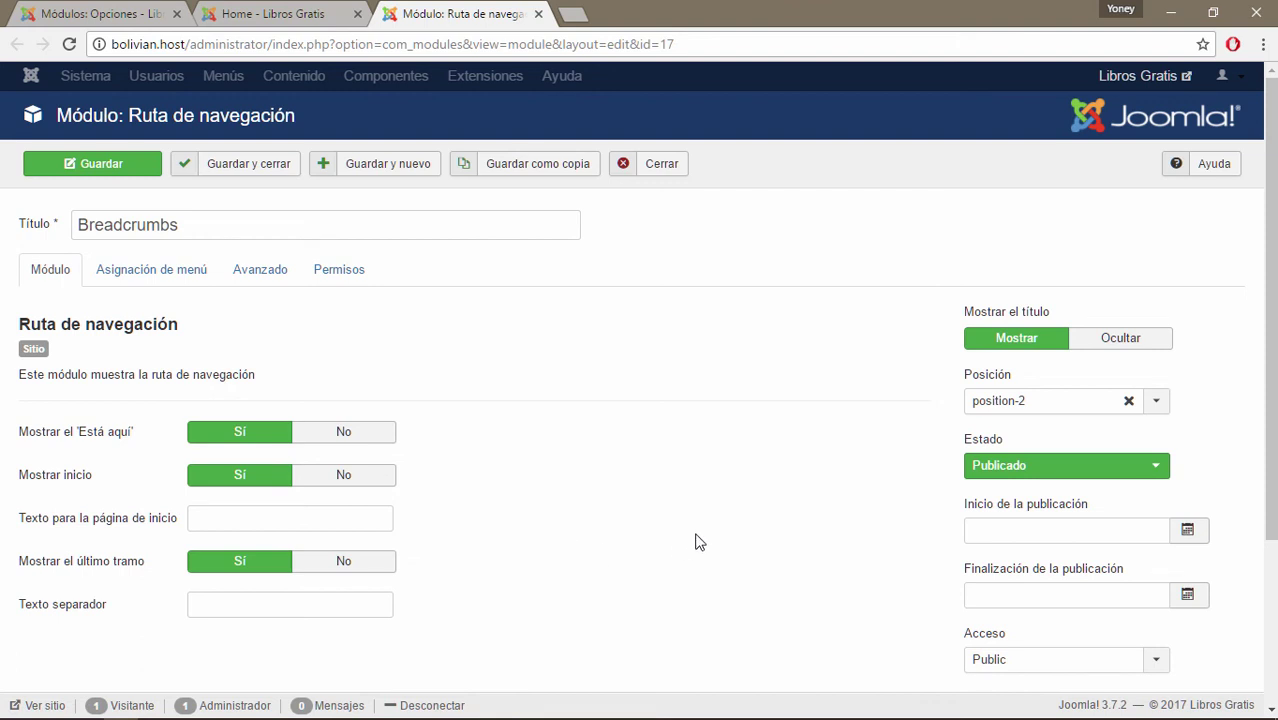
scroll(695, 541, down, 3)
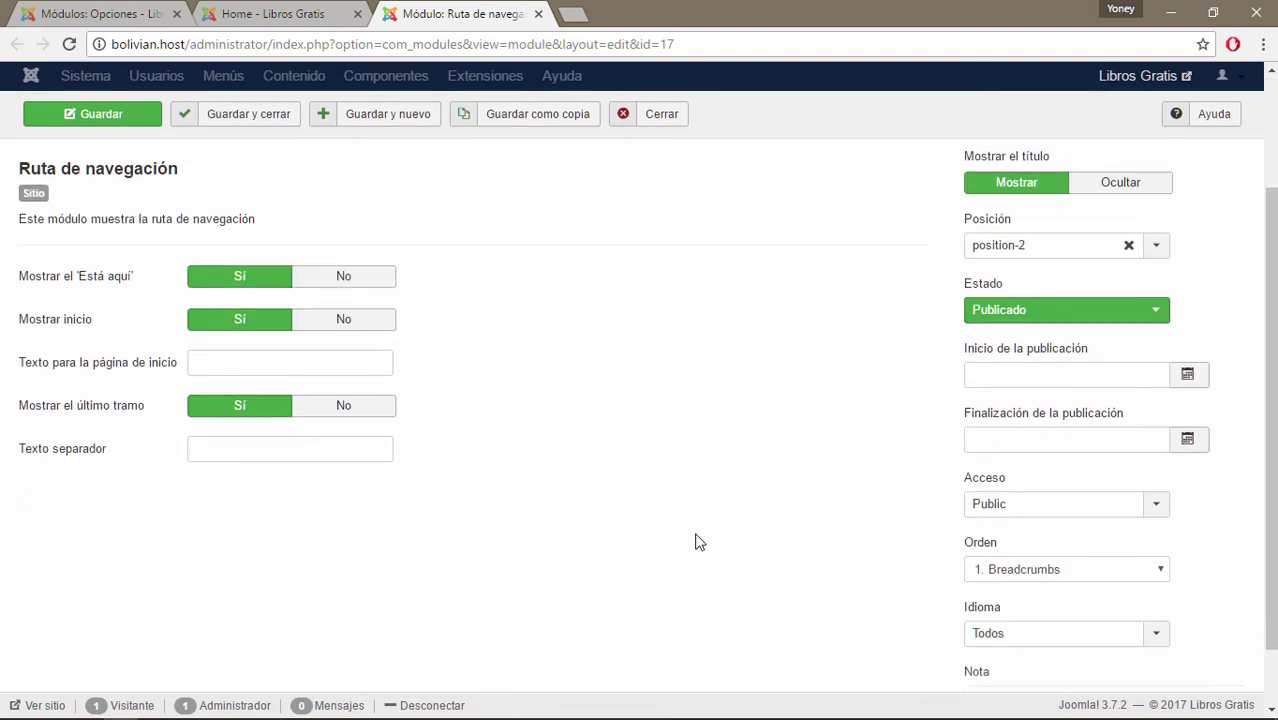
scroll(710, 542, up, 3)
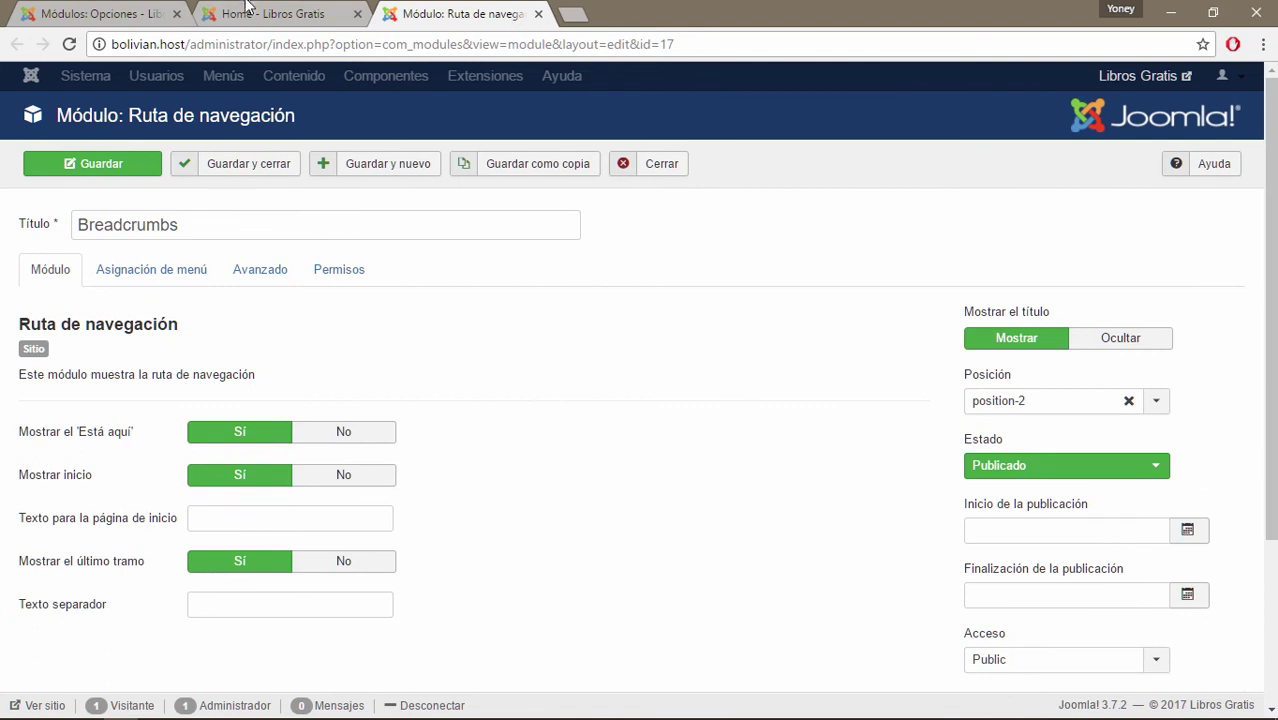
Review the backend Breadcrumbs module editor tab, then close it.
click(247, 12)
mouse_move(828, 240)
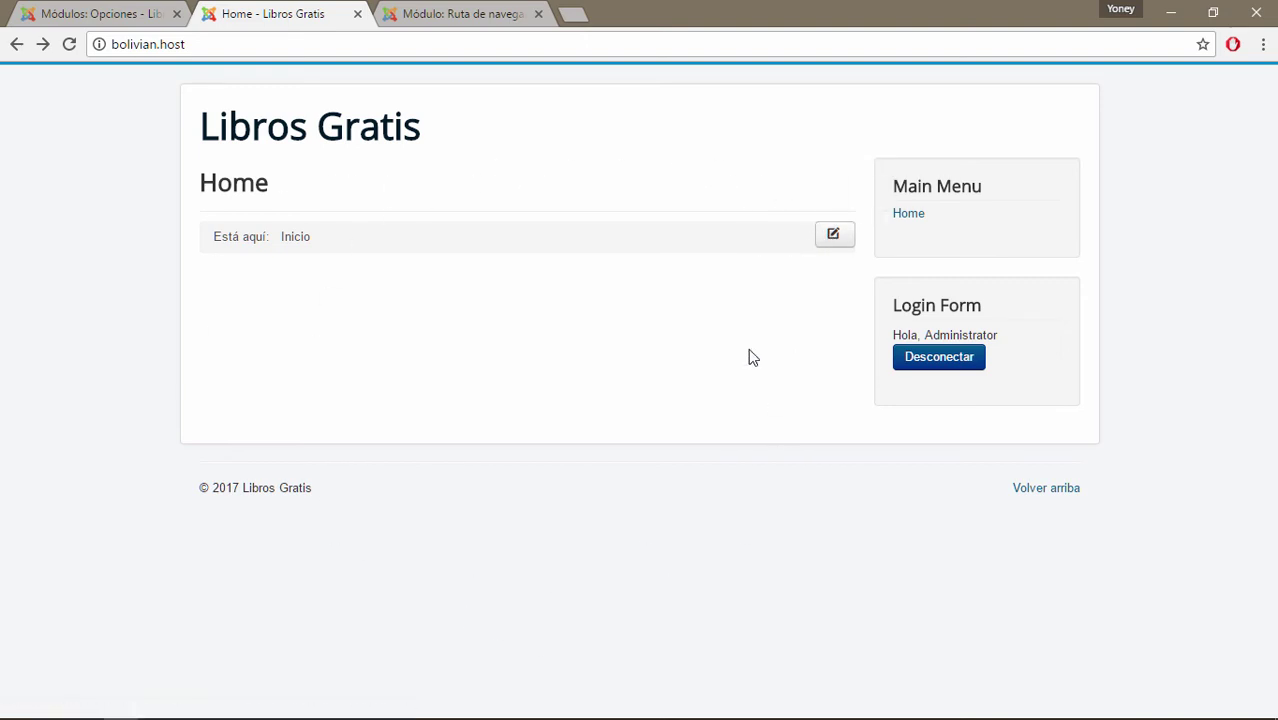
click(466, 12)
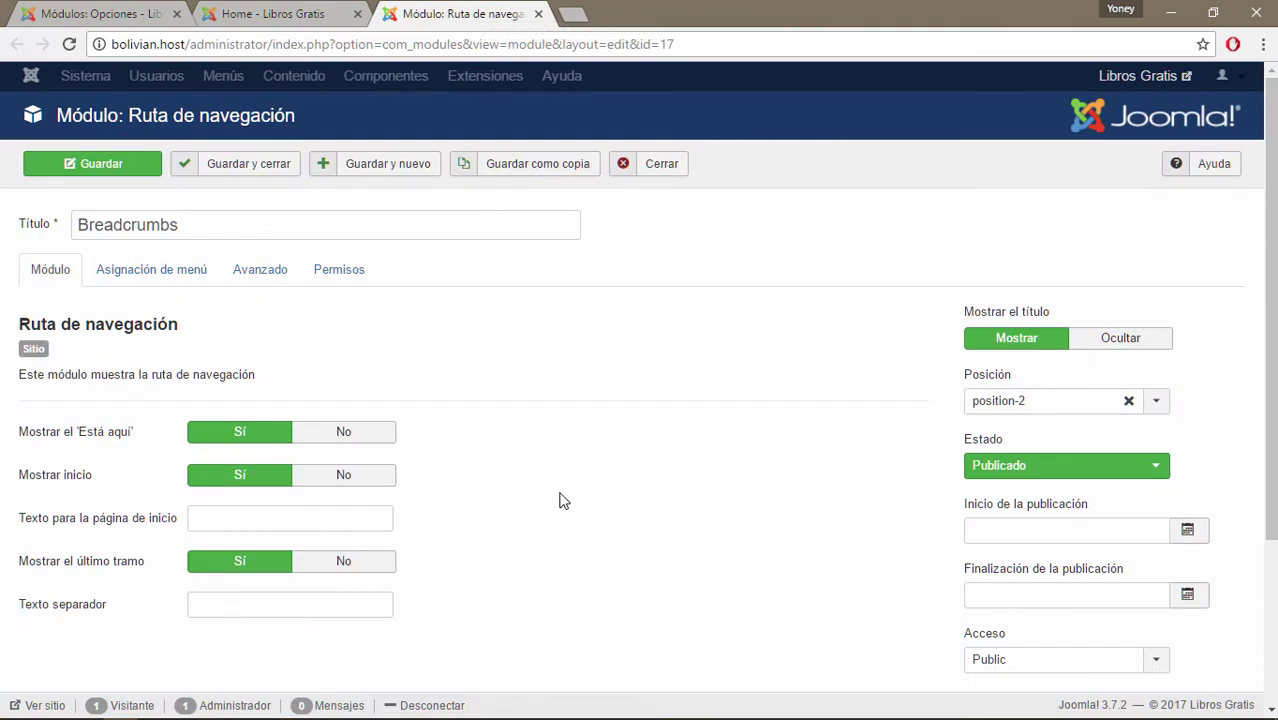
scroll(560, 500, down, 2)
scroll(562, 499, up, 2)
click(538, 14)
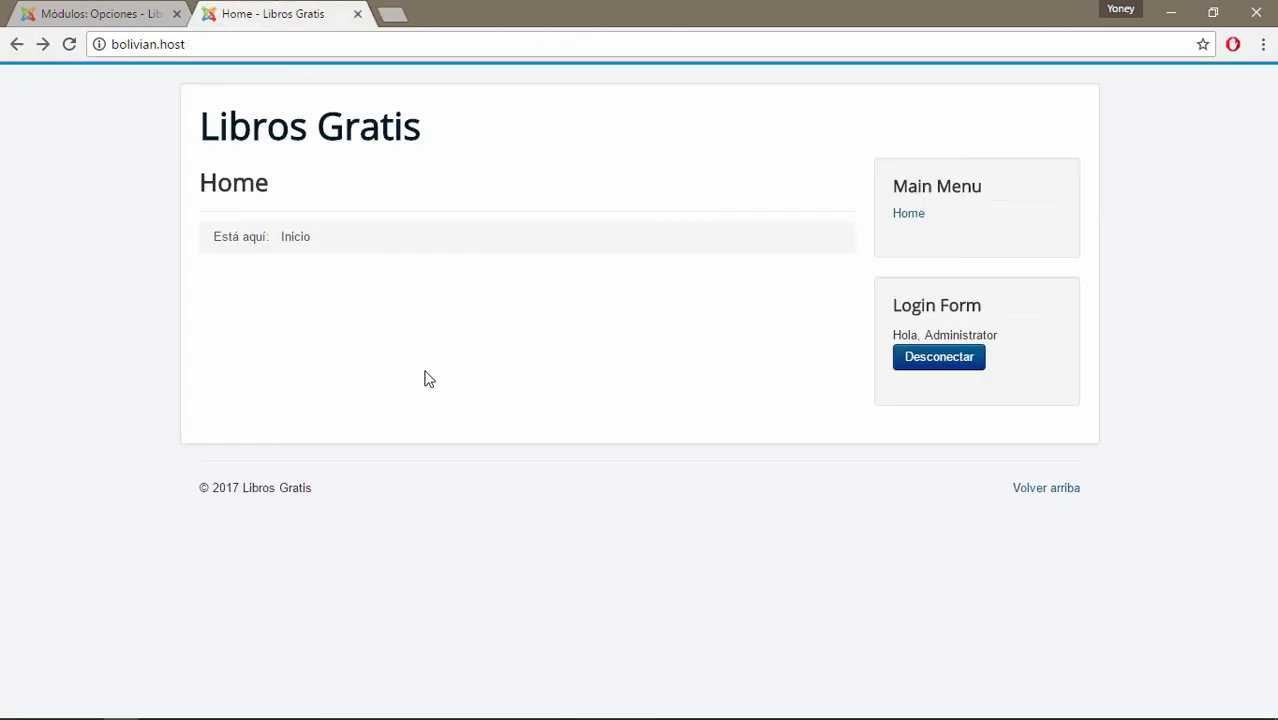
Return to the Módulos: Opciones tab showing Editar módulo saved as Administrador.
click(160, 8)
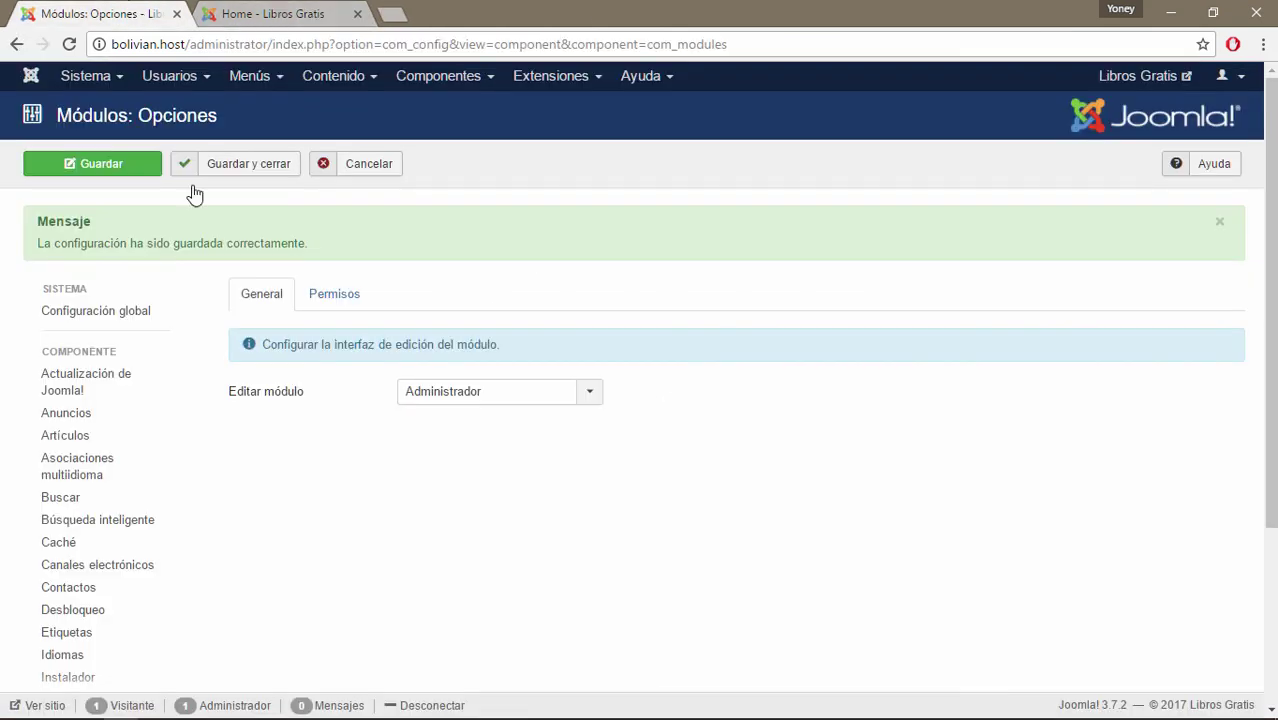
scroll(440, 495, down, 3)
scroll(457, 500, down, 1)
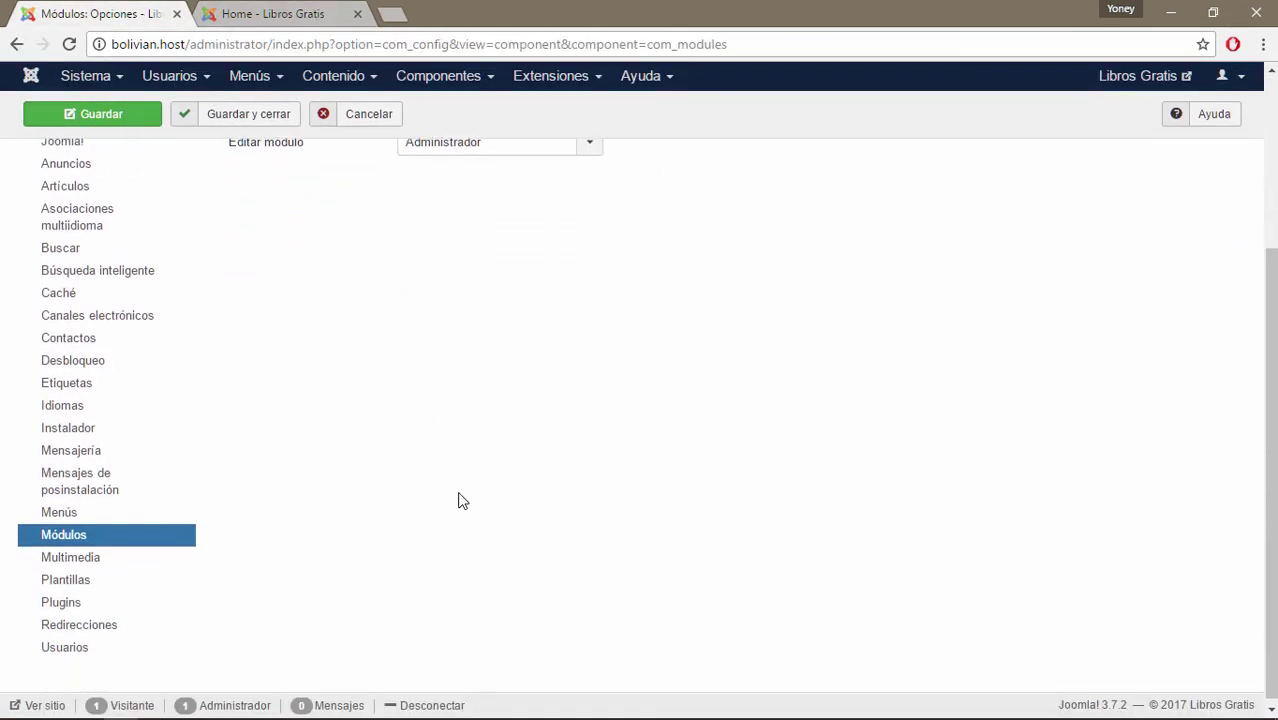
Open the Plugins options and view the extension-type list without choosing any type.
click(60, 598)
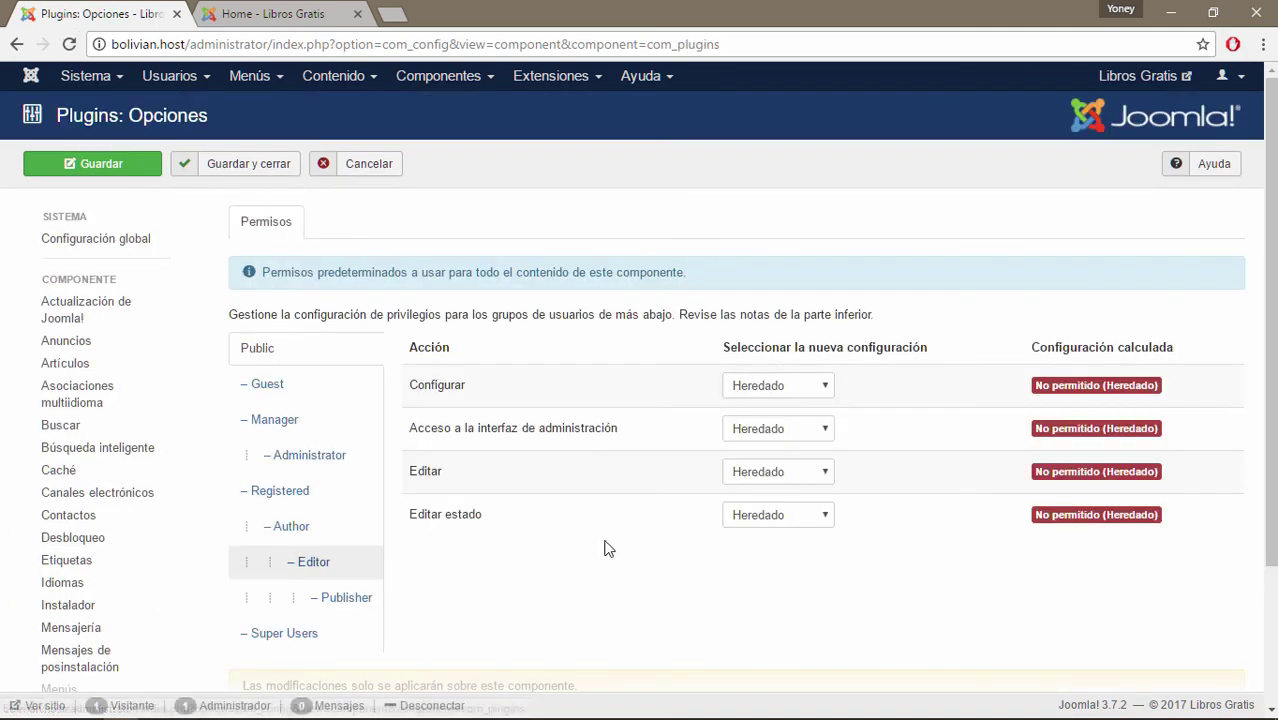
scroll(611, 474, down, 2)
scroll(477, 375, up, 1)
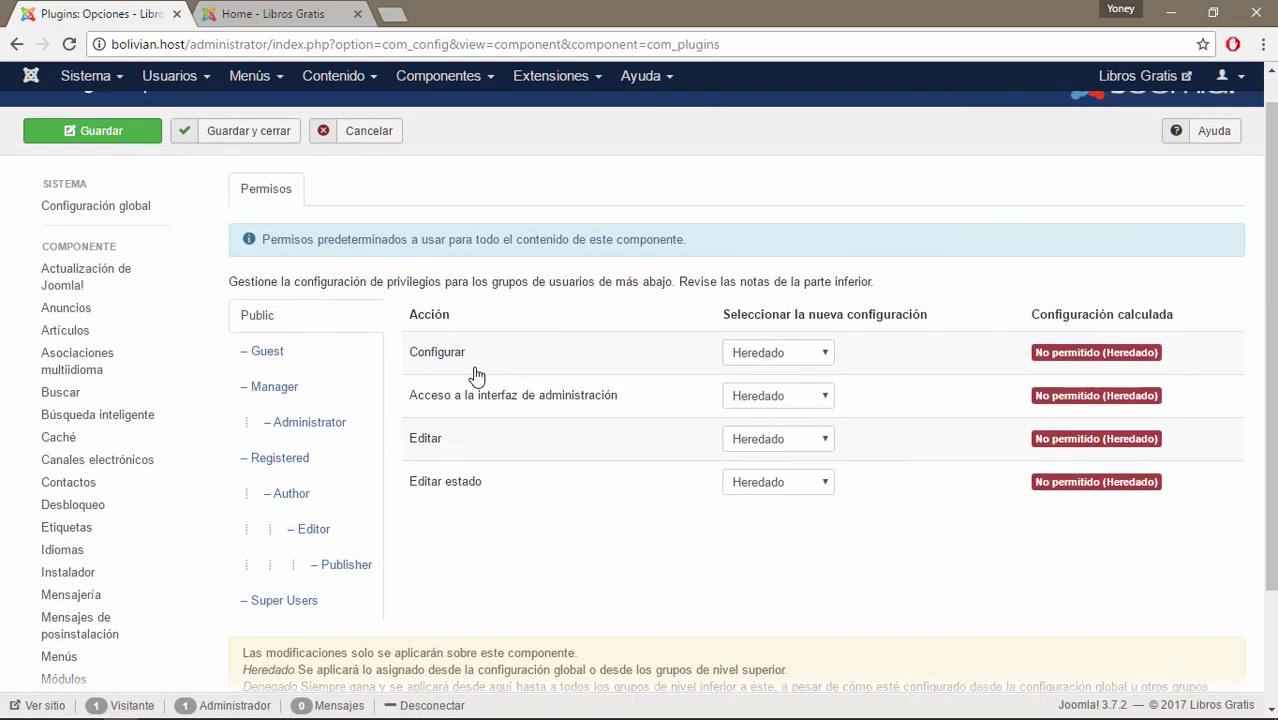
scroll(477, 375, up, 1)
scroll(452, 542, down, 3)
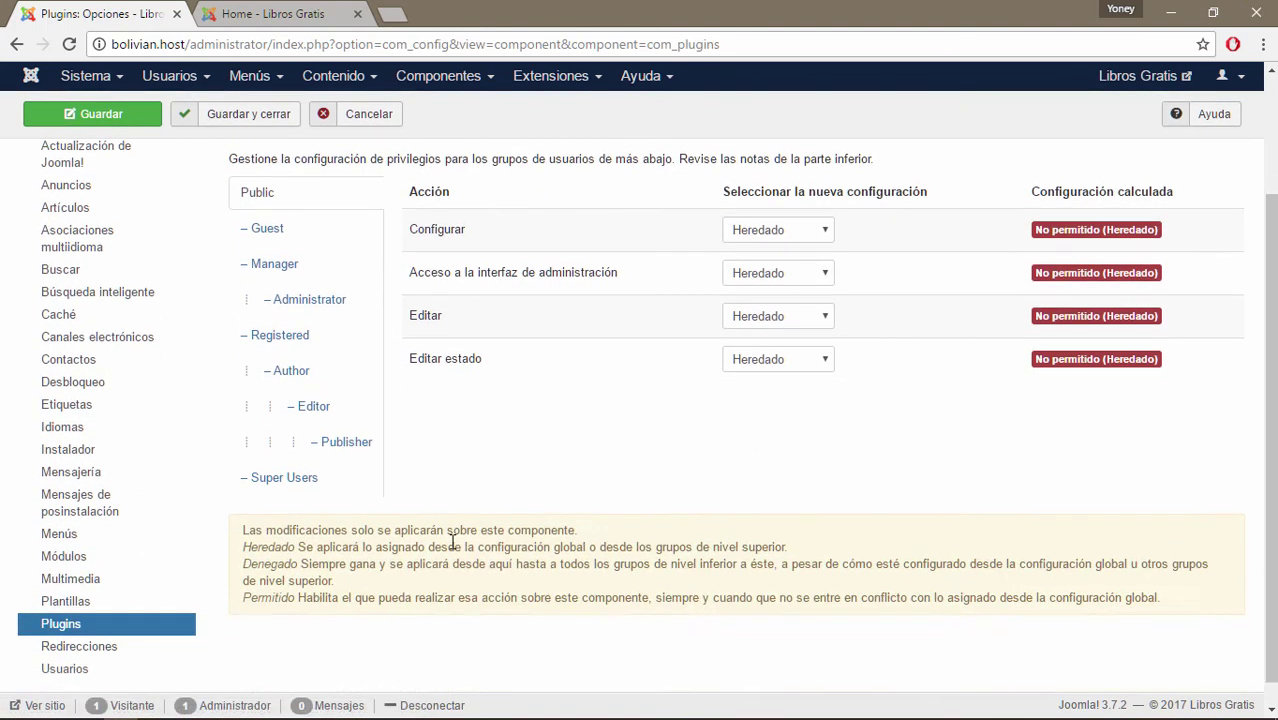
click(585, 78)
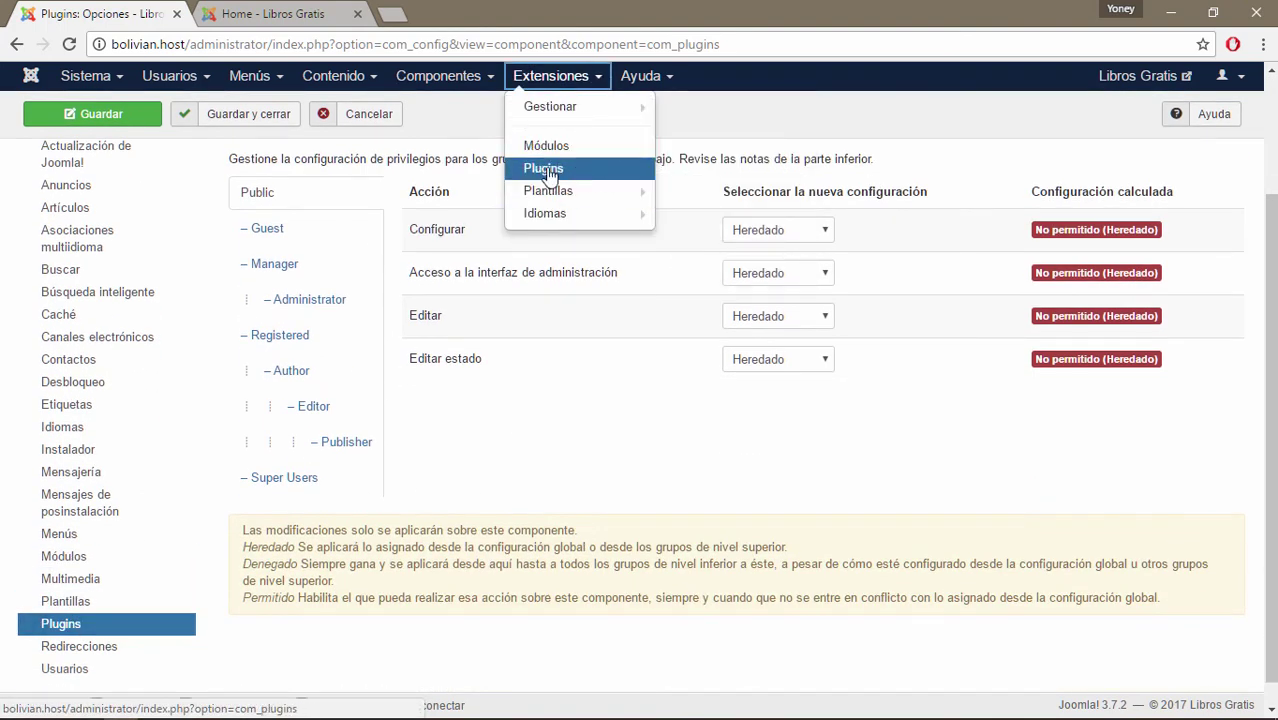
click(476, 402)
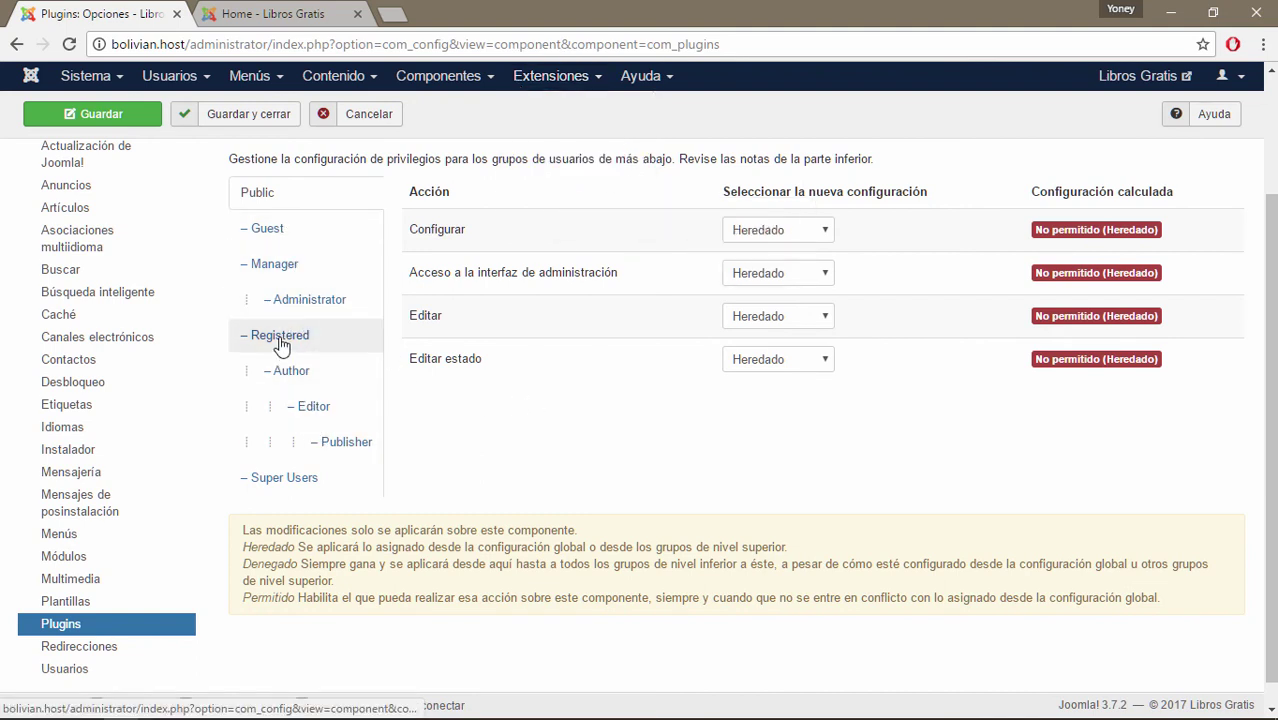
Compare the Plugins permissions of the Editor, Publisher and Super Users groups.
click(308, 410)
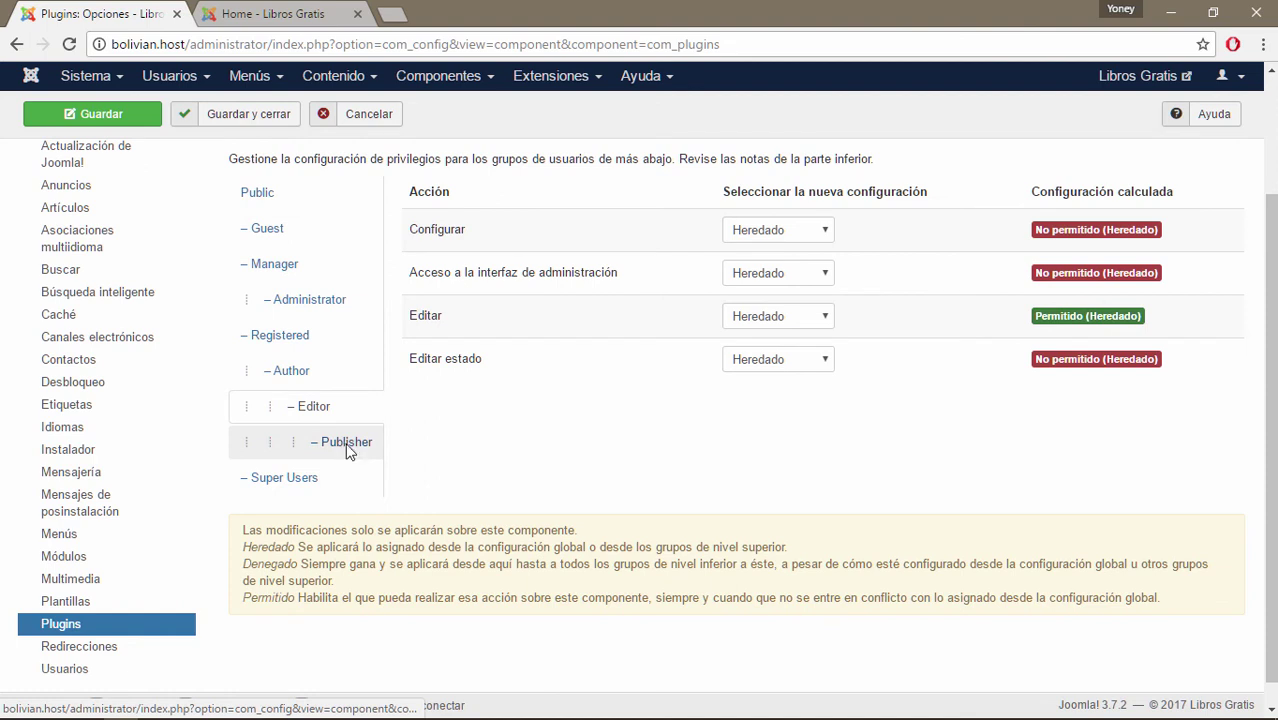
click(349, 445)
click(290, 480)
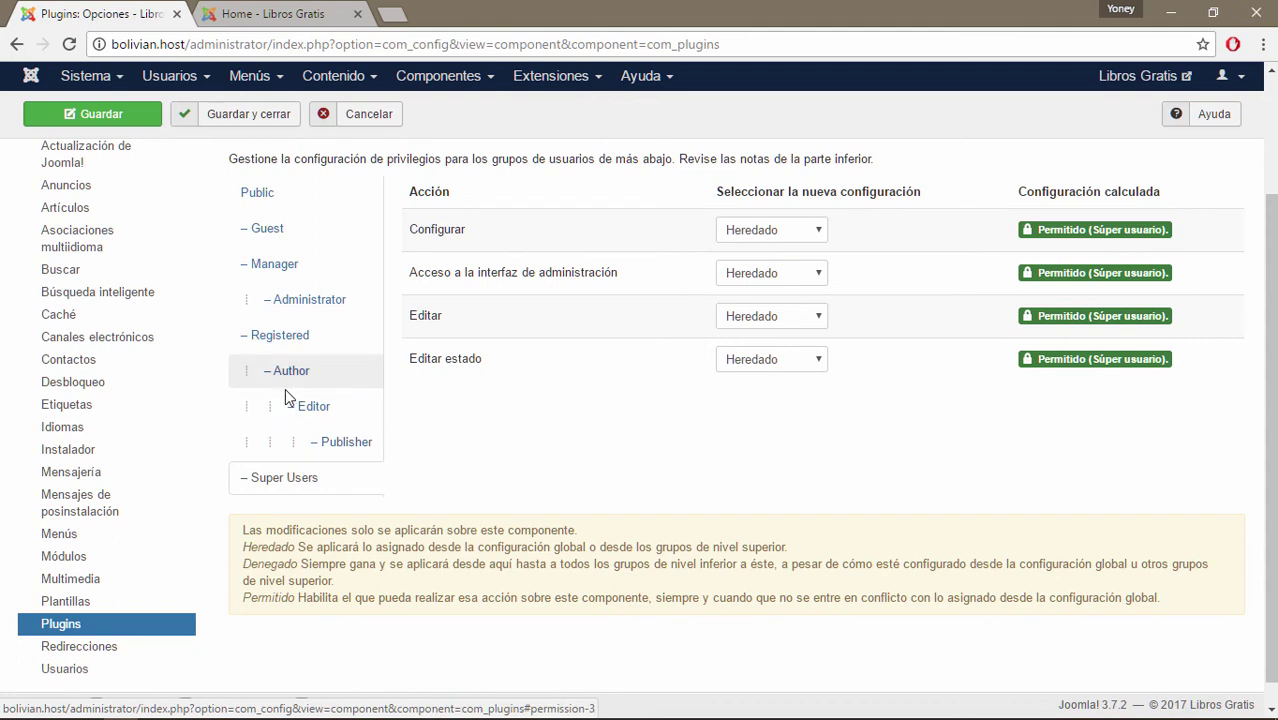
Check the Administrator group's Plugins permissions (Configurar Permitido), then go to the Redirecciones options.
scroll(403, 262, up, 2)
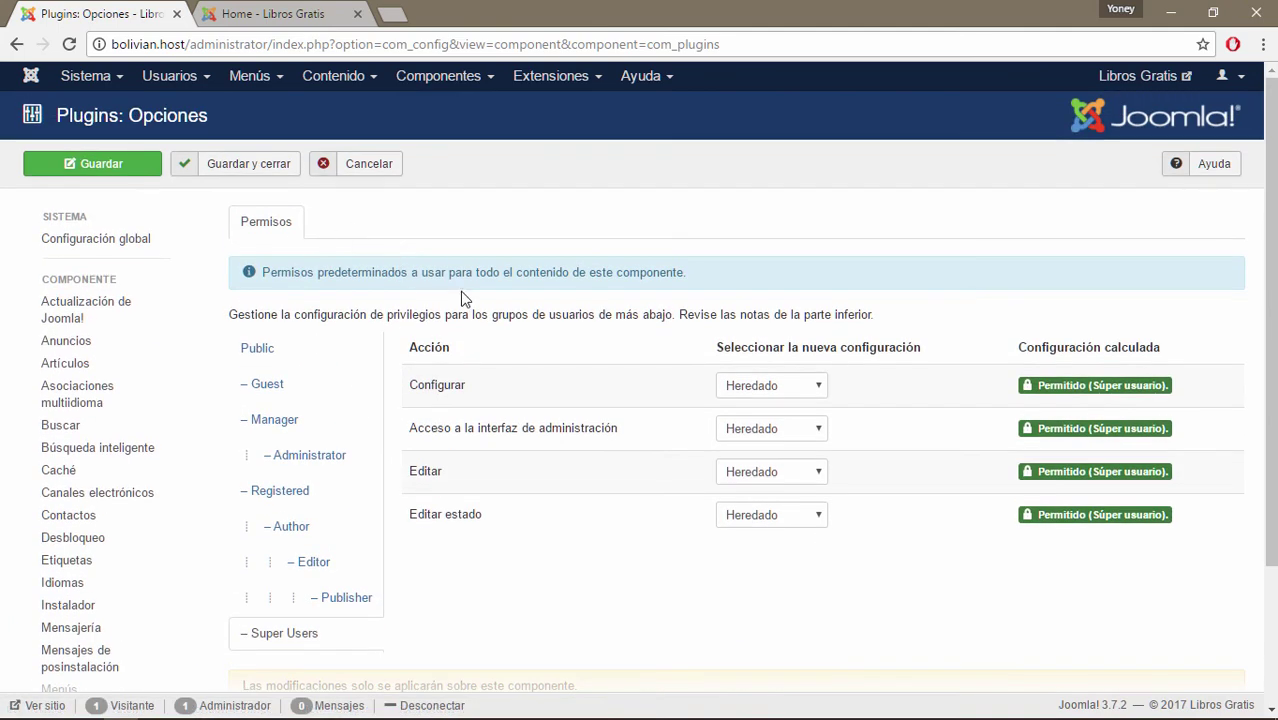
scroll(459, 300, down, 2)
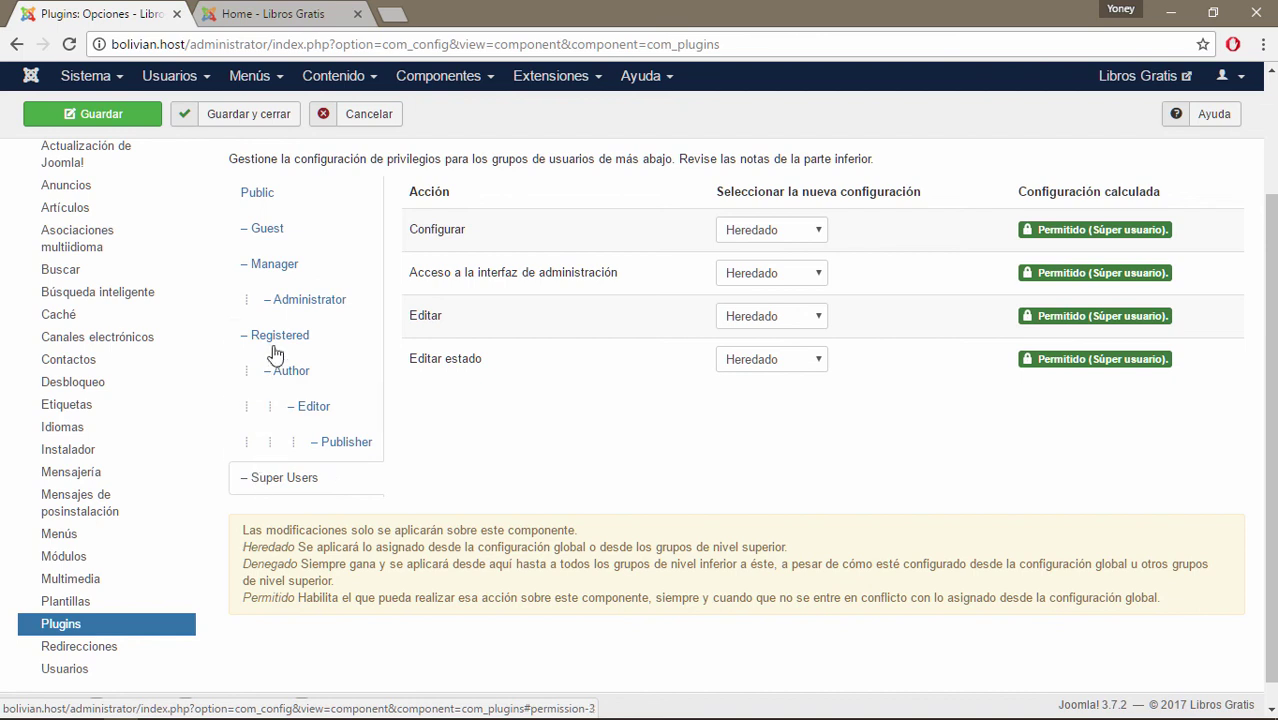
click(296, 308)
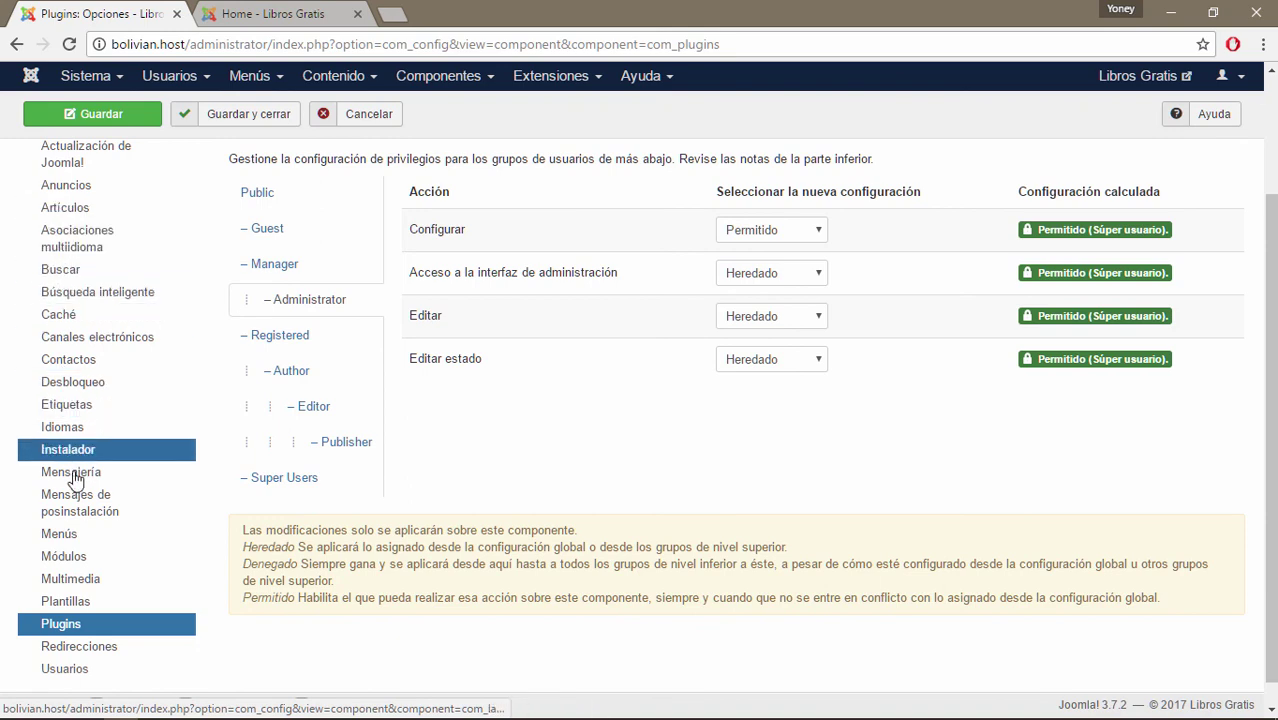
scroll(323, 250, up, 2)
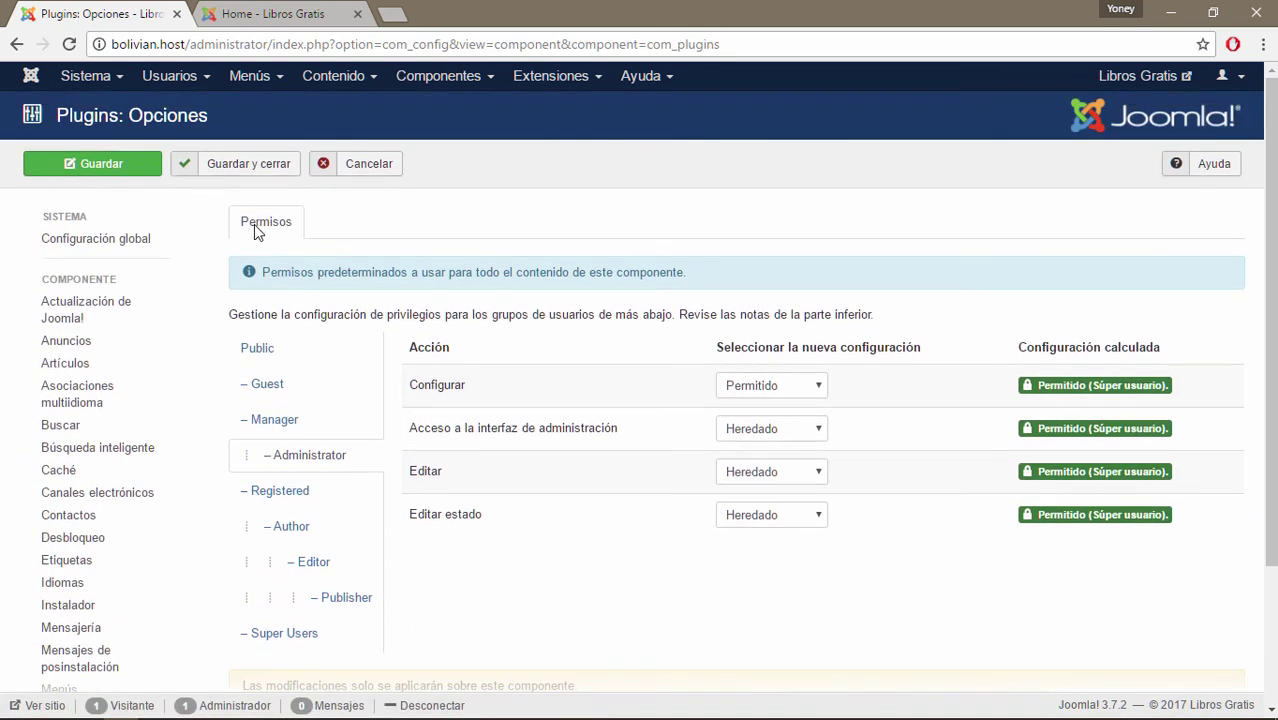
scroll(528, 314, down, 2)
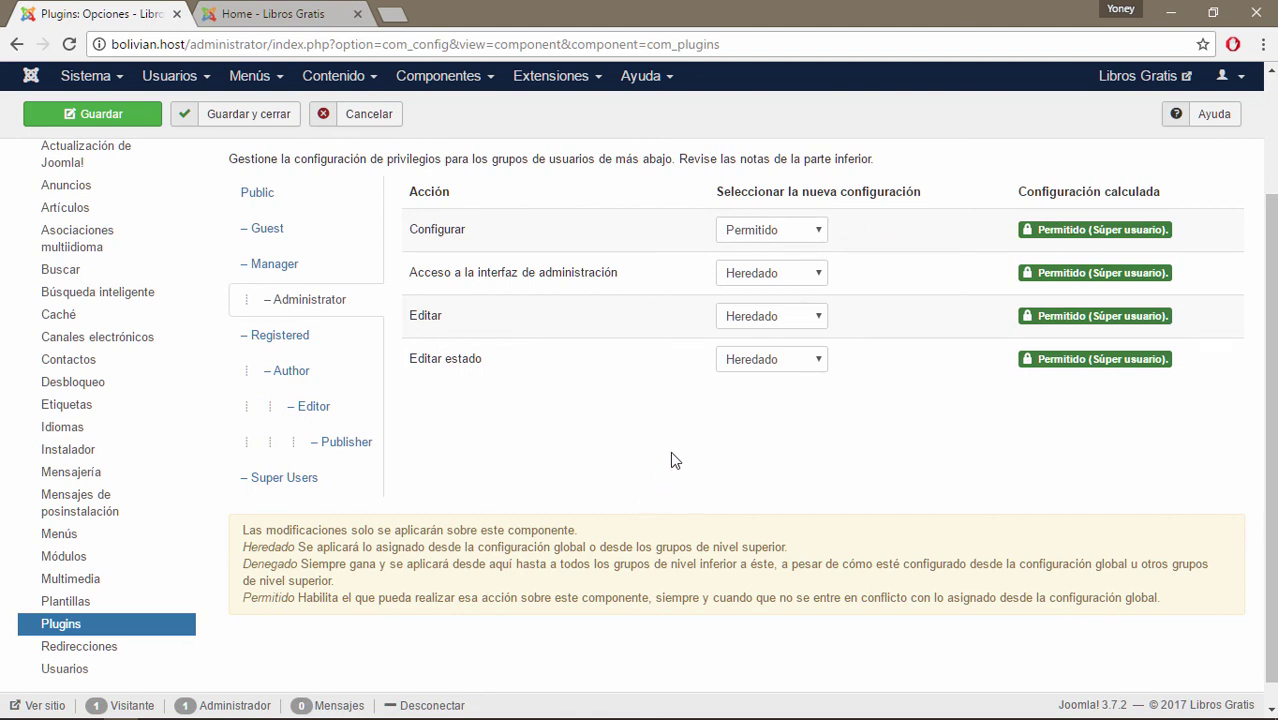
scroll(85, 467, down, 1)
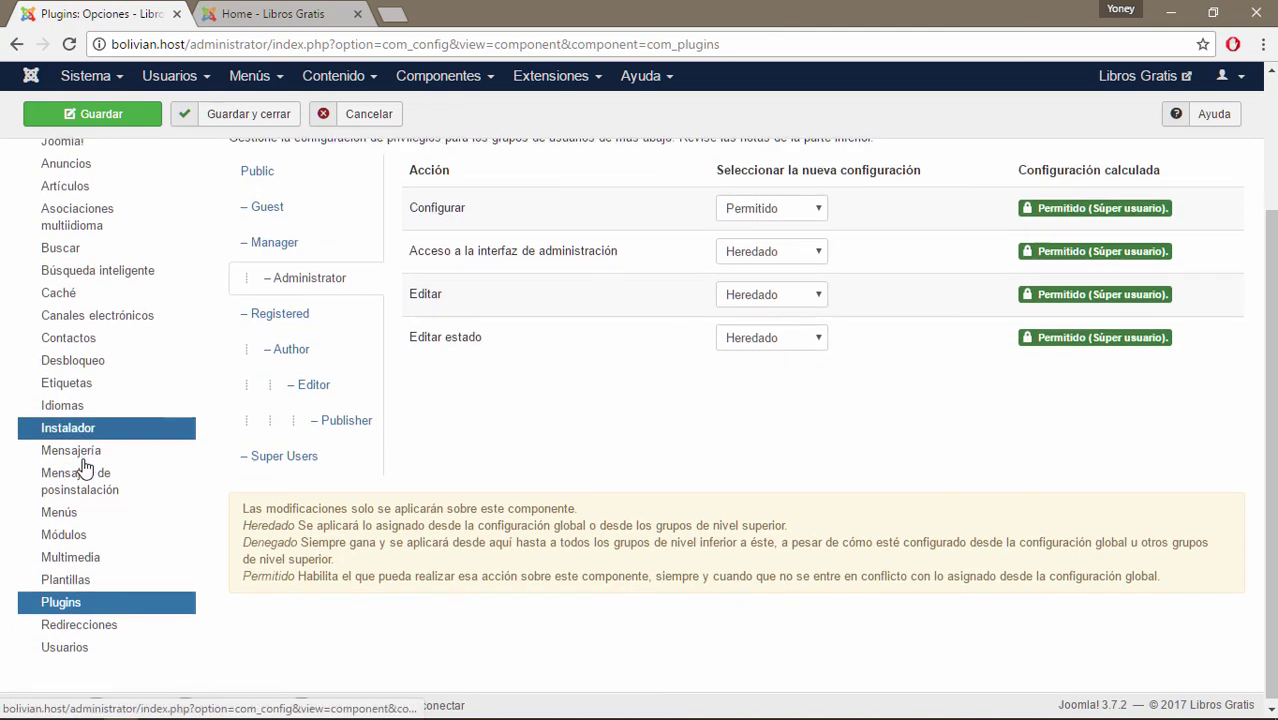
click(73, 627)
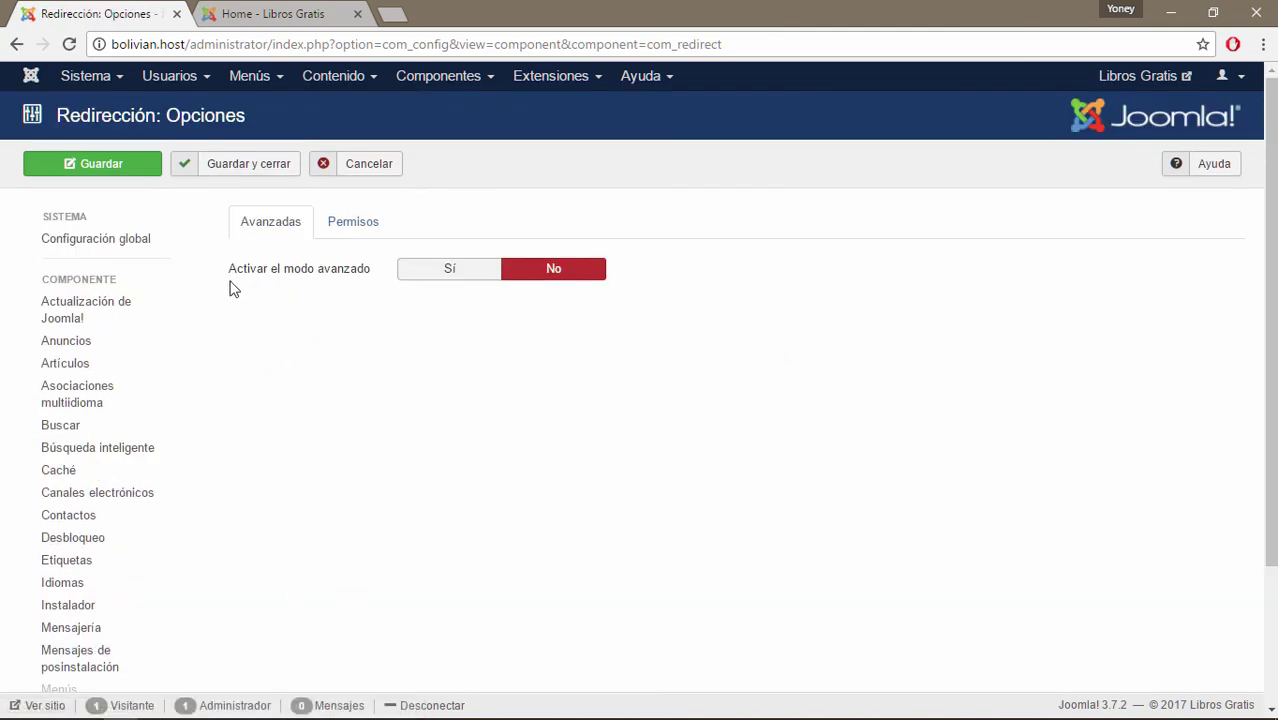
mouse_move(324, 284)
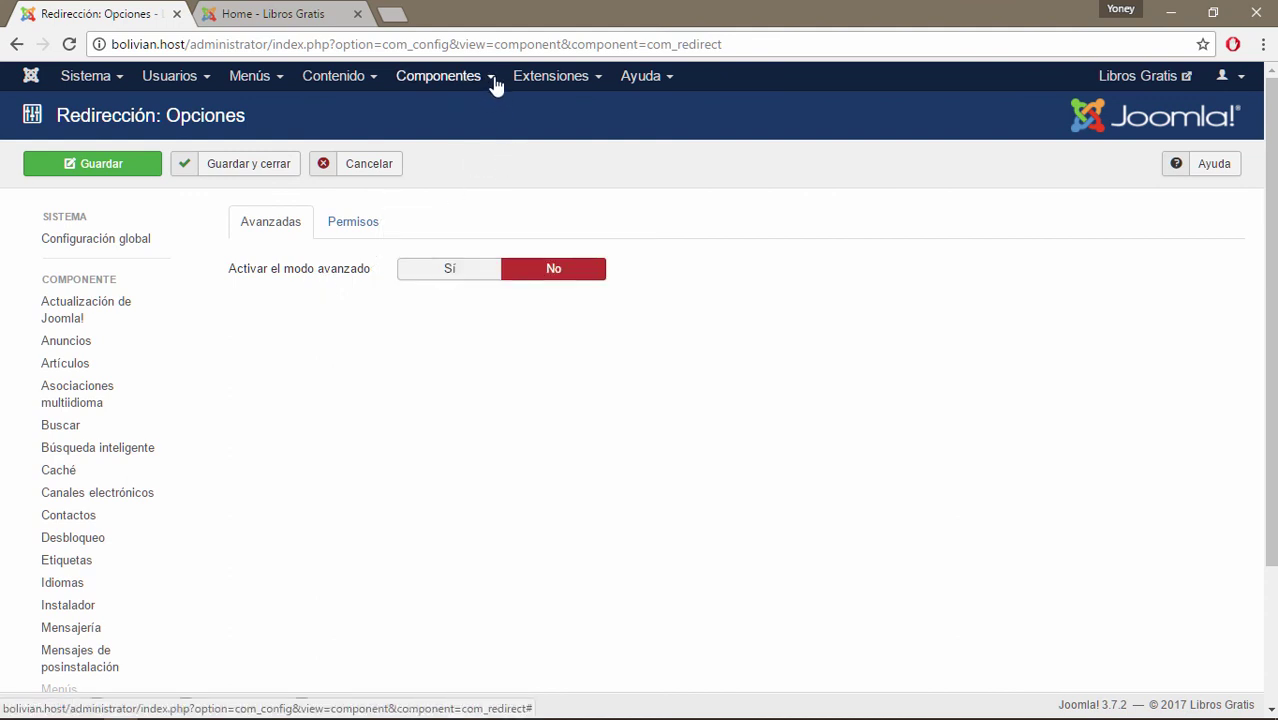
click(490, 78)
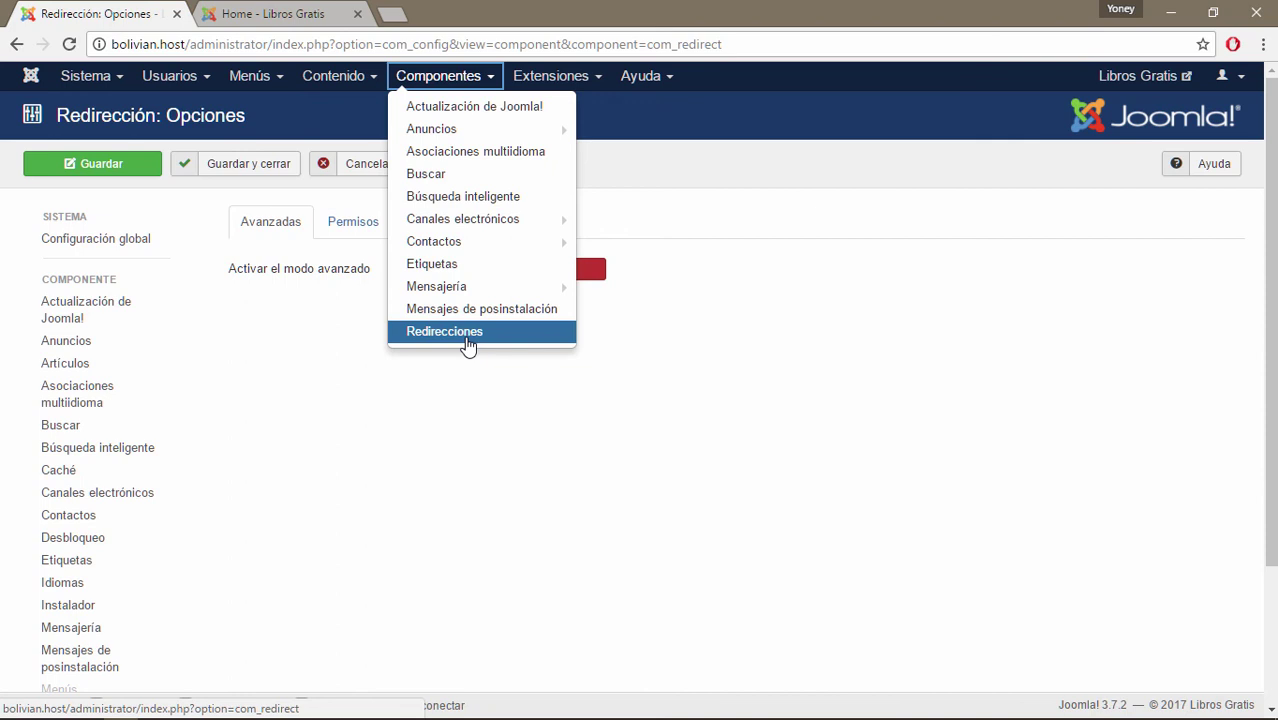
click(482, 413)
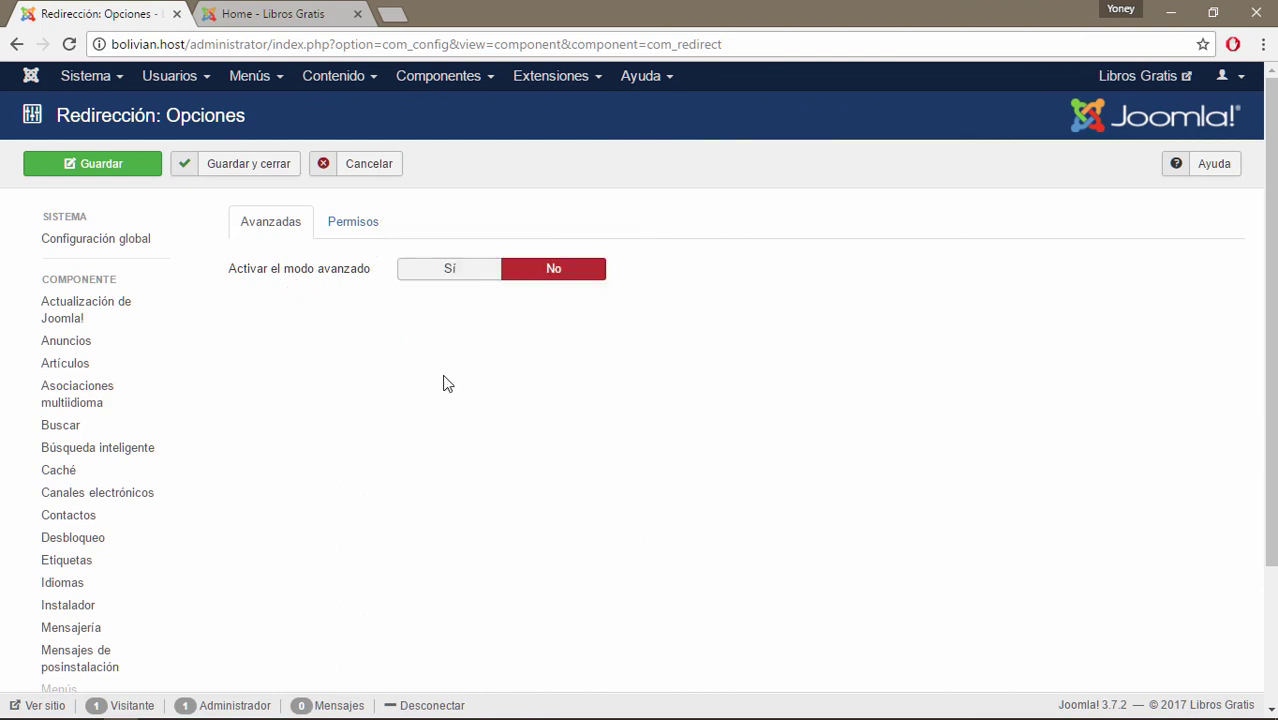
click(486, 80)
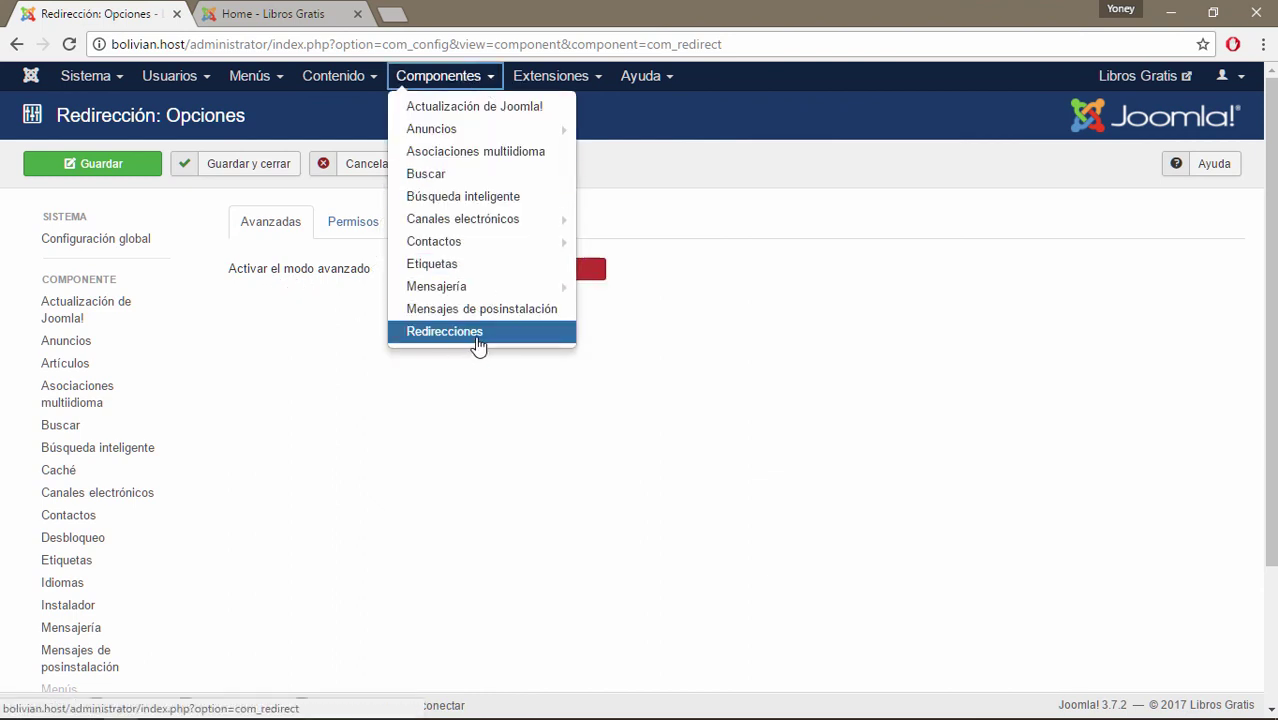
click(465, 420)
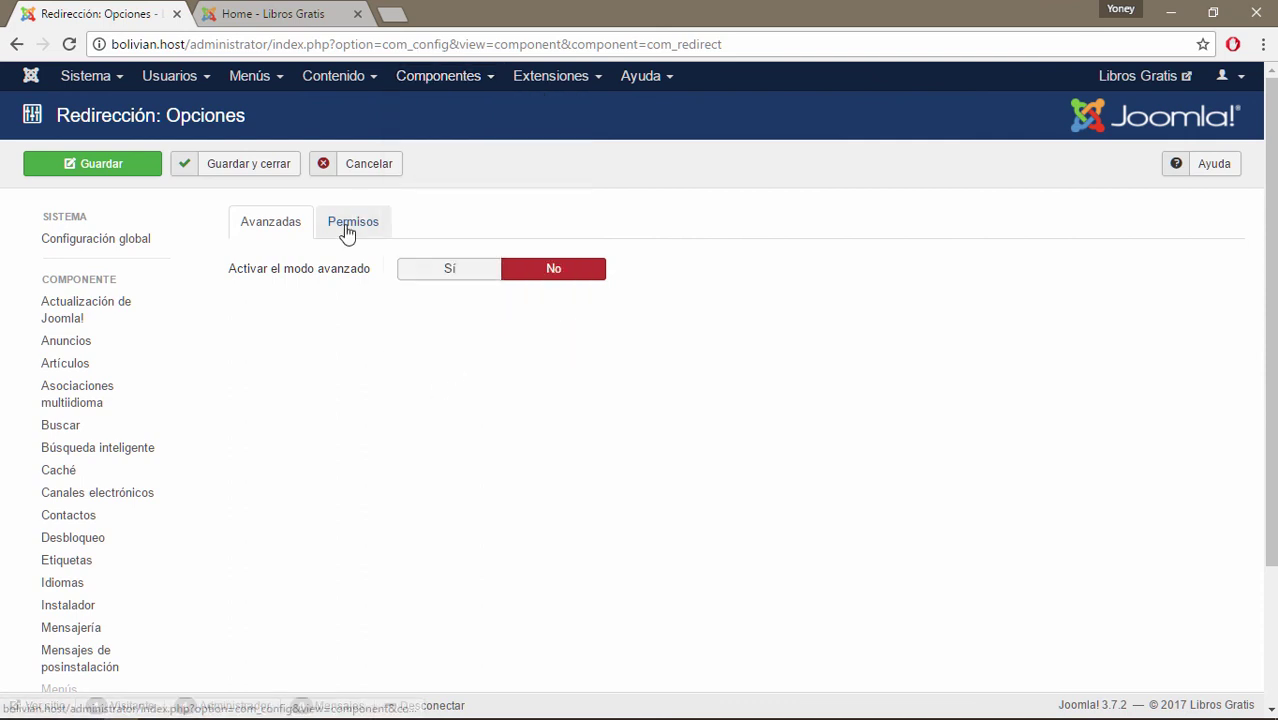
Open the Redirect Permisos tab, read the action tooltips, and compare Super Users with Registered.
click(347, 226)
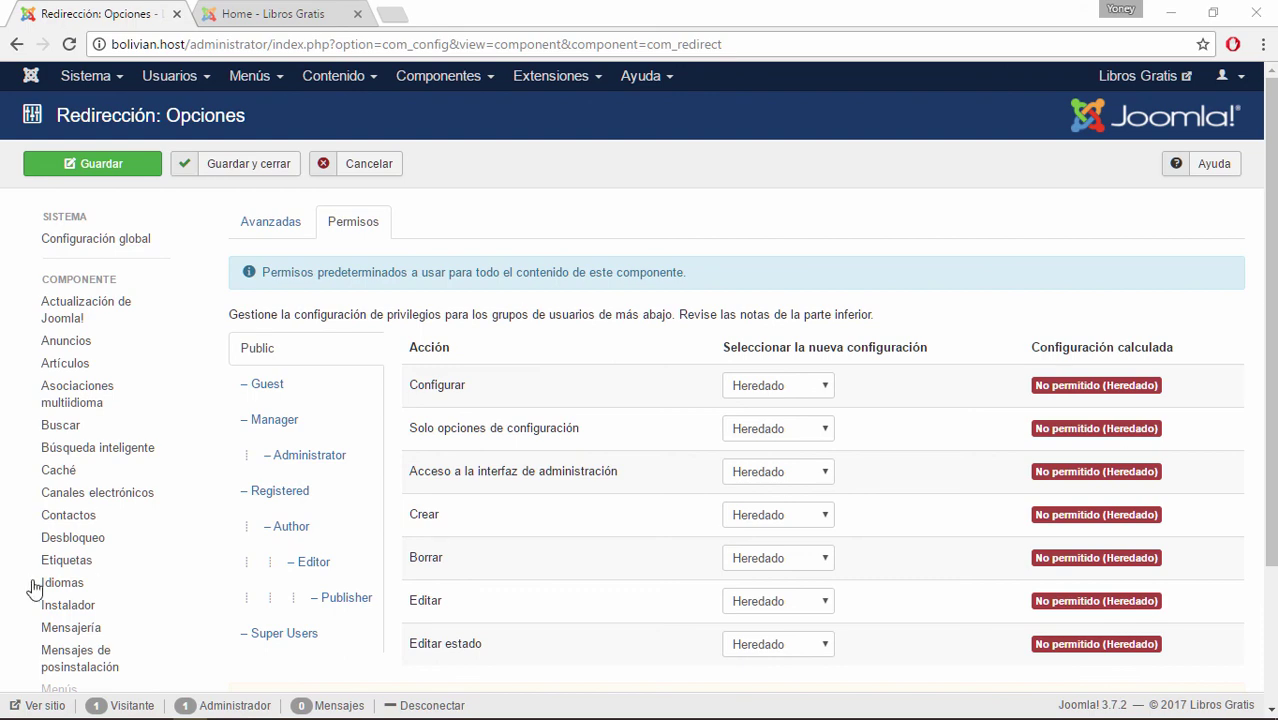
scroll(310, 520, down, 3)
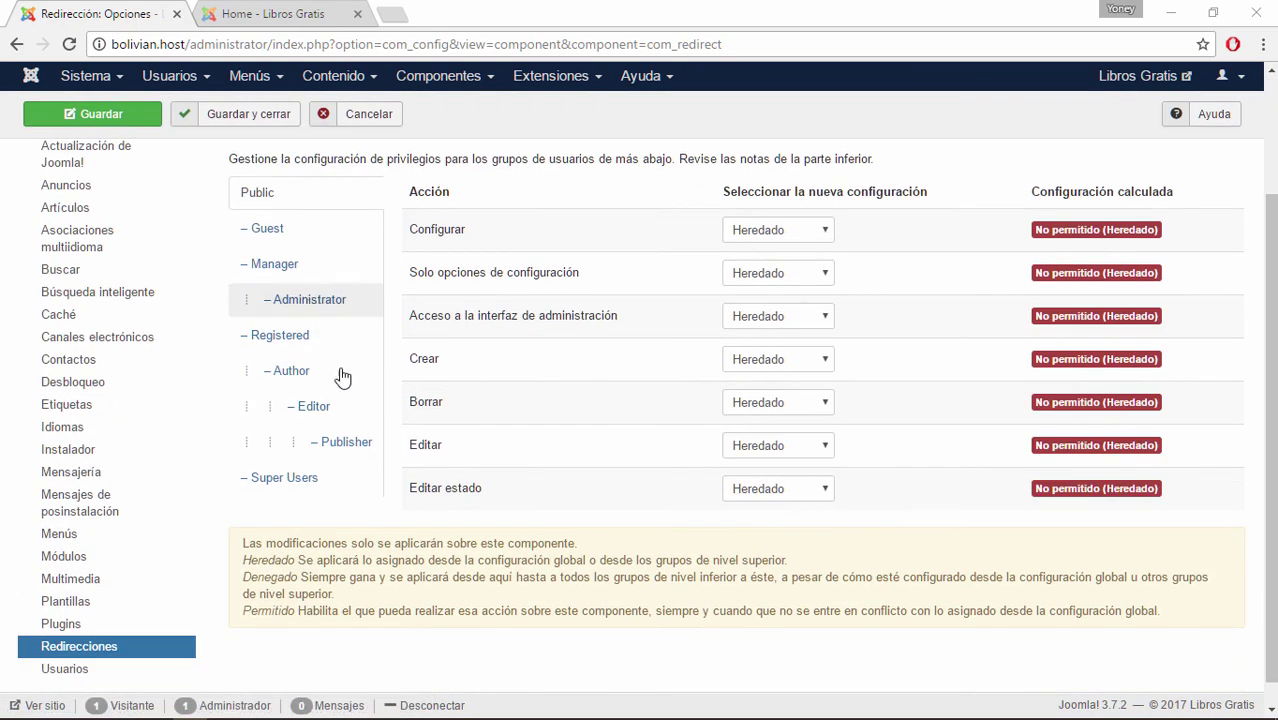
scroll(350, 240, up, 3)
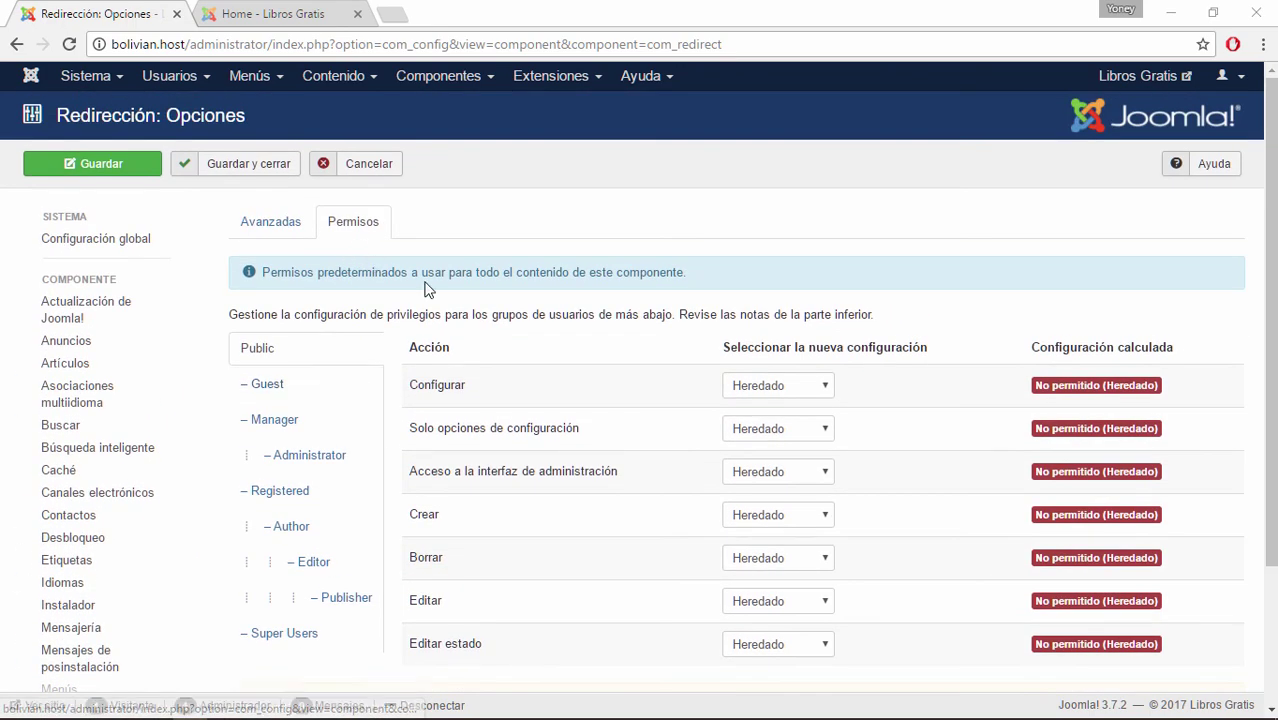
scroll(424, 288, down, 3)
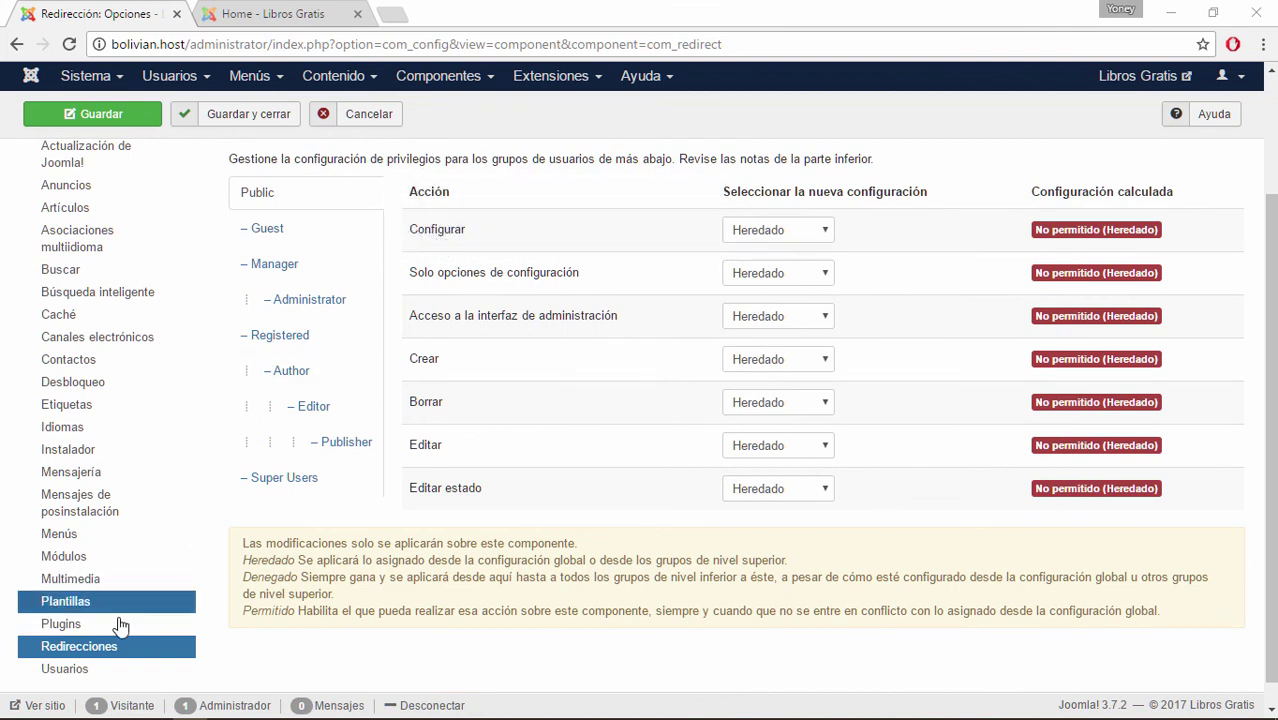
mouse_move(445, 244)
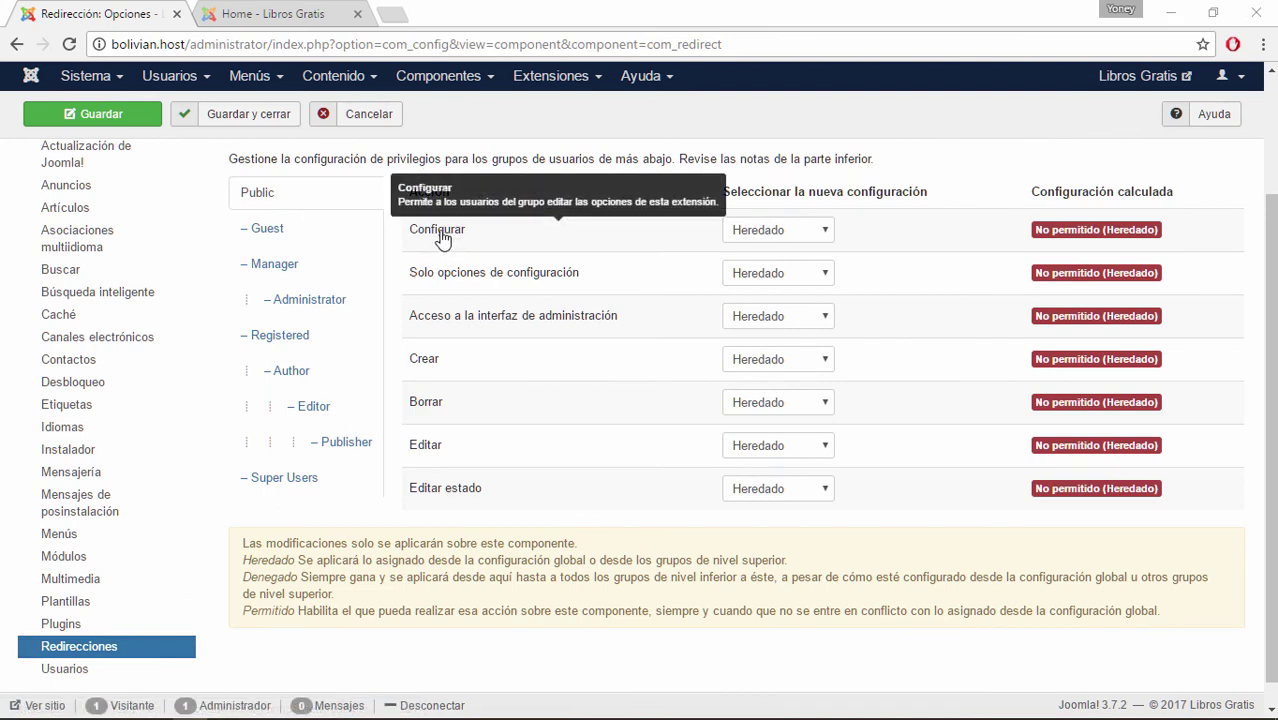
mouse_move(442, 289)
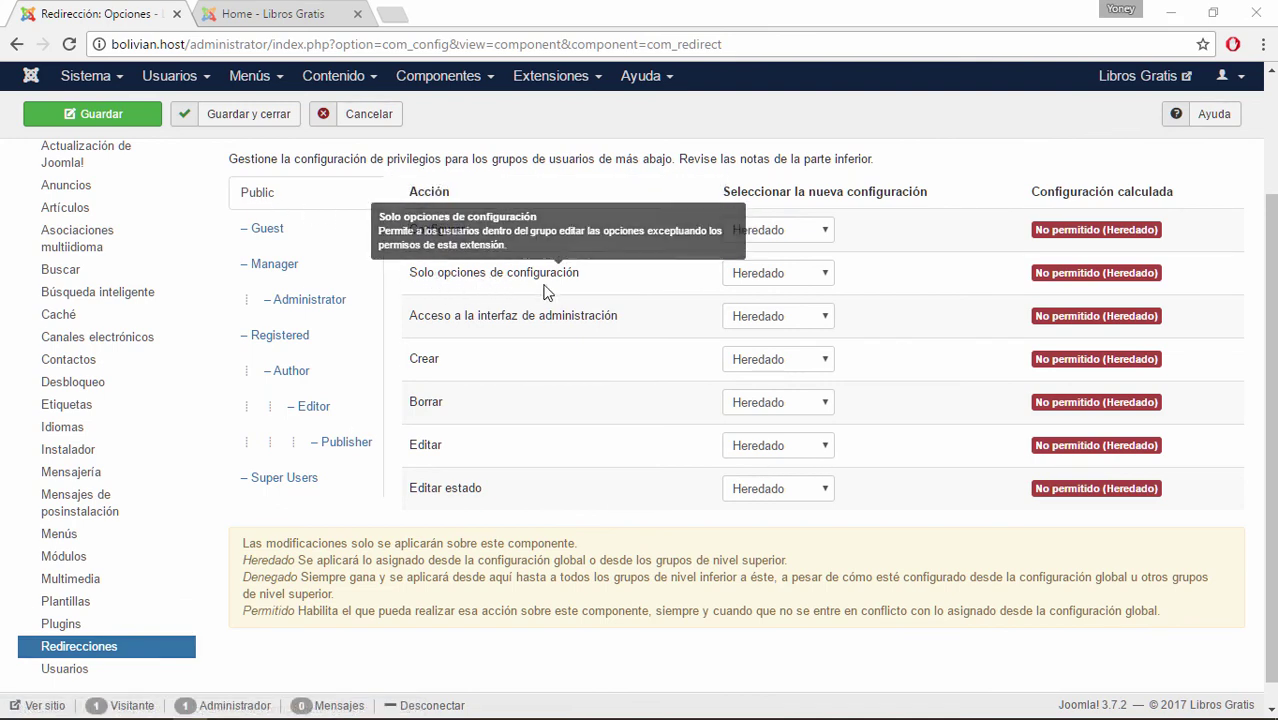
mouse_move(540, 332)
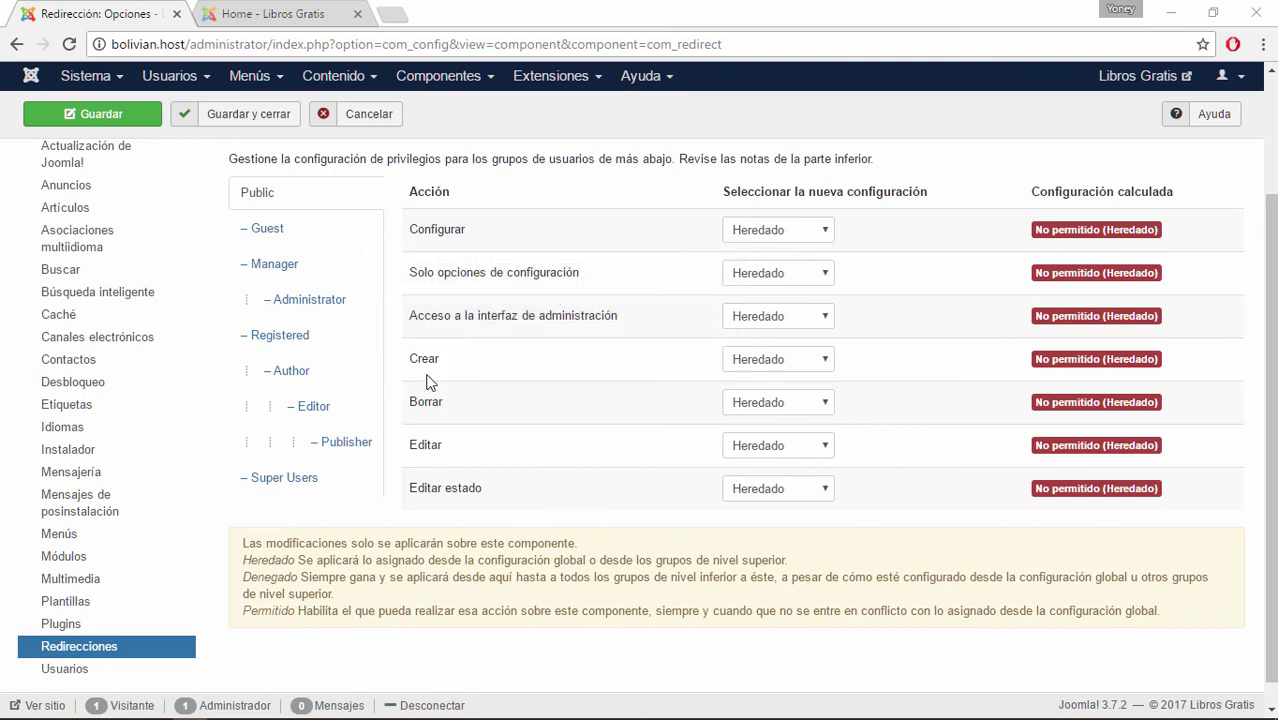
click(281, 482)
click(290, 338)
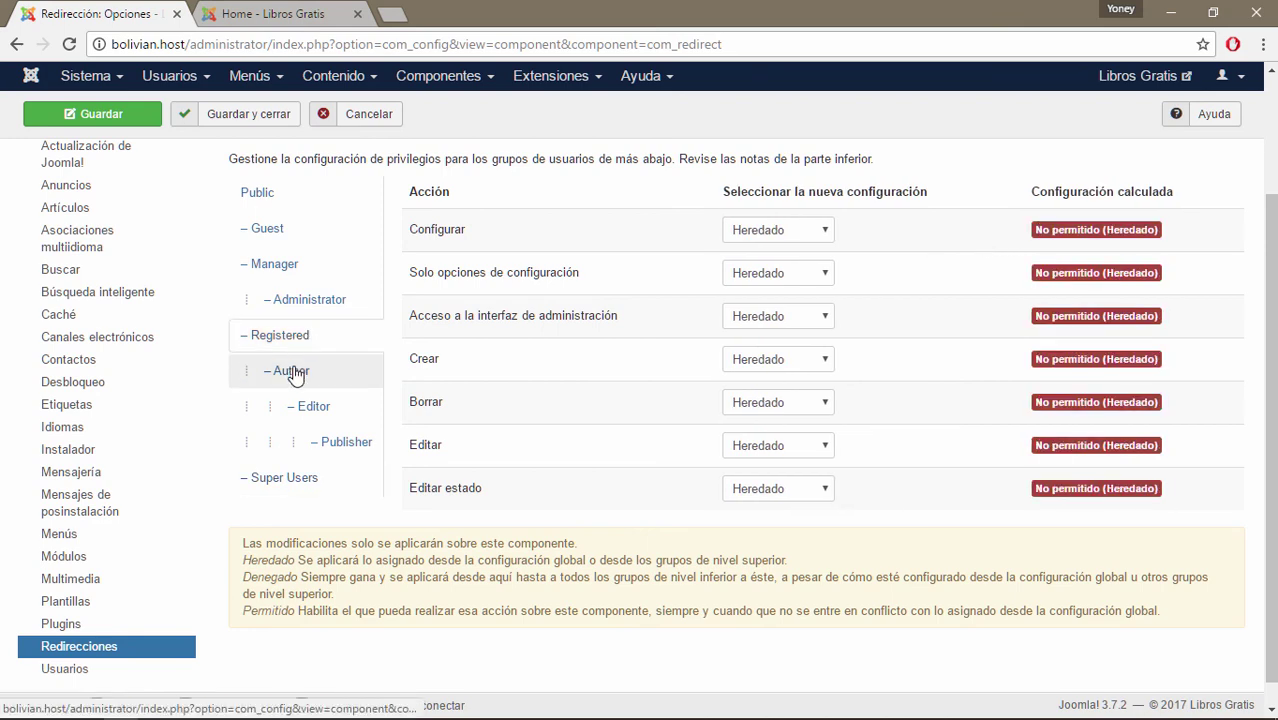